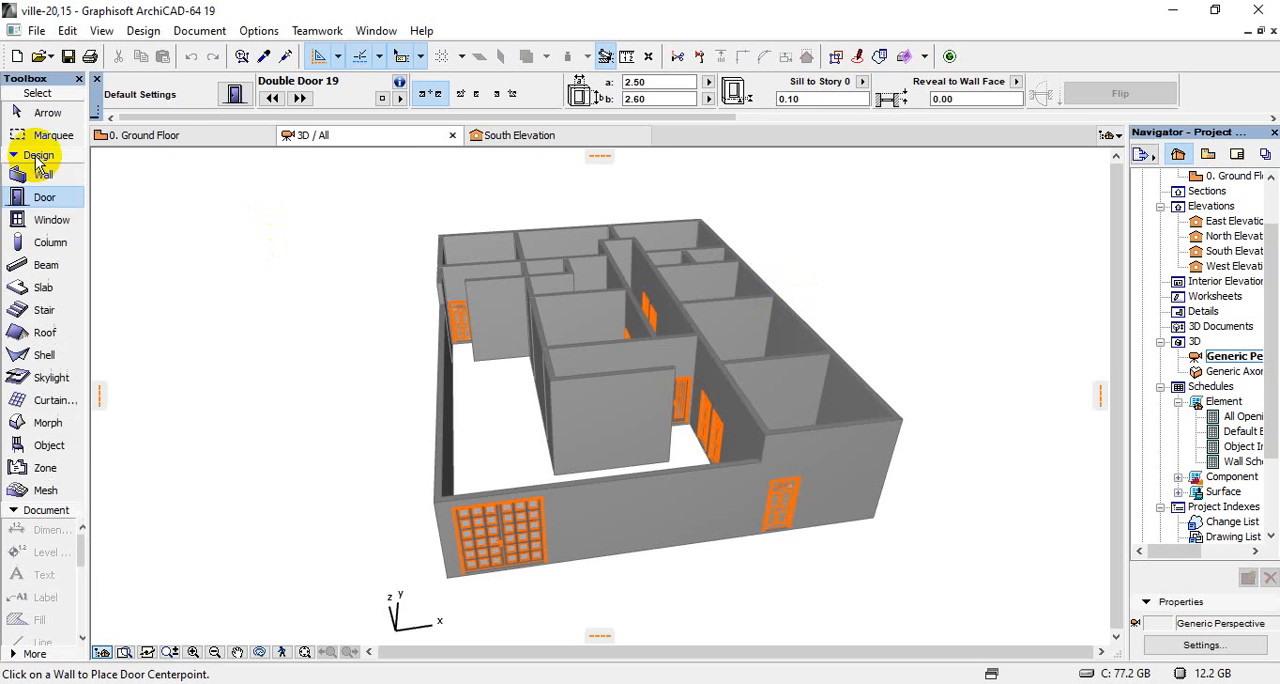
Switch to the ground floor plan and open the Window tool's default settings
{"action": "left_click", "coordinate": [192, 135]}
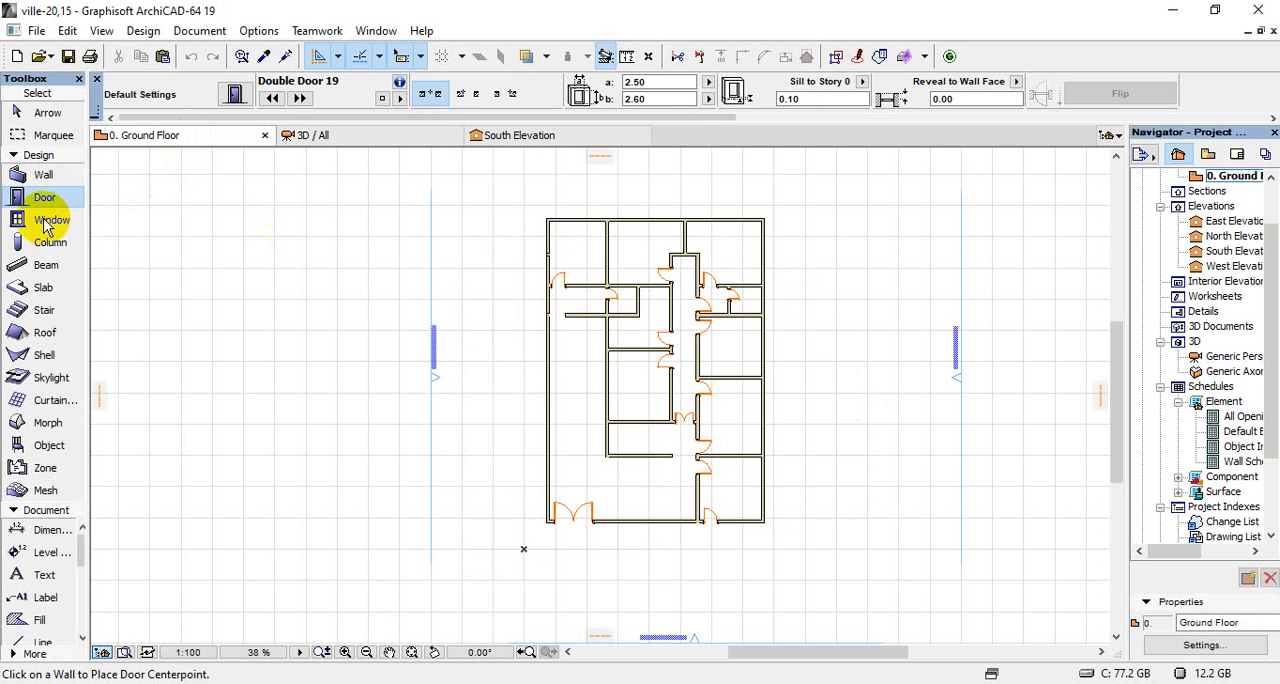
{"action": "left_click", "coordinate": [37, 224]}
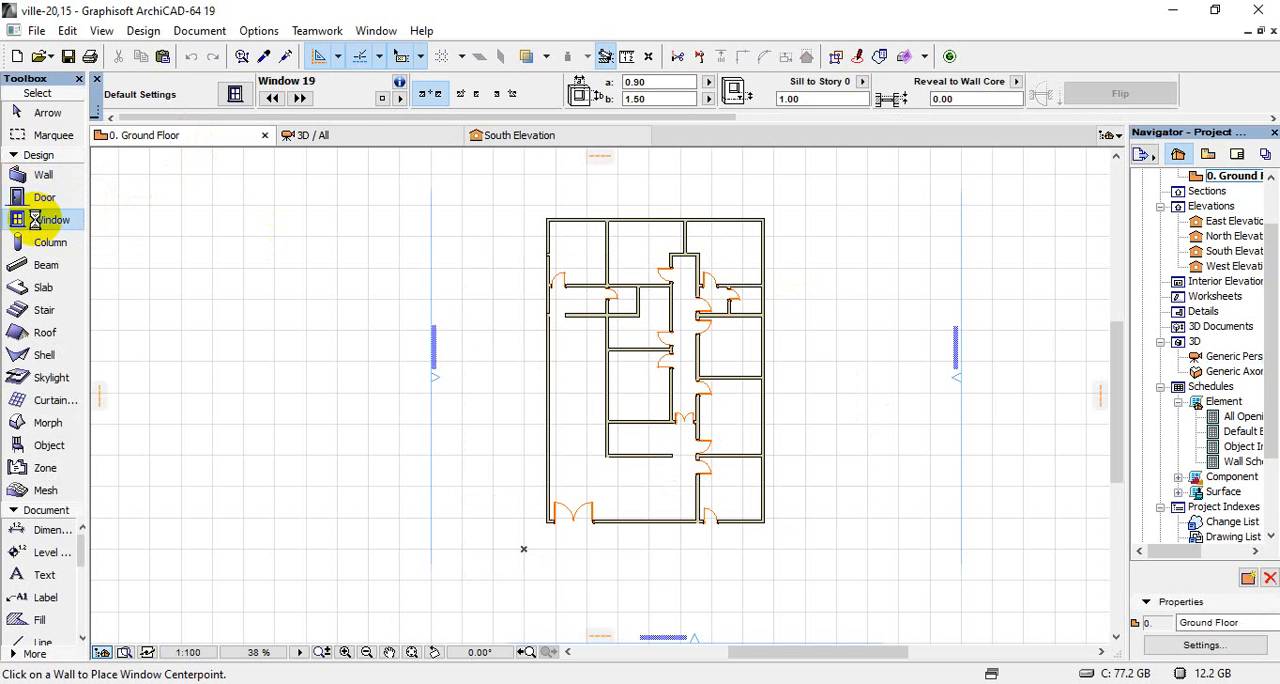
{"action": "double_click", "coordinate": [37, 221]}
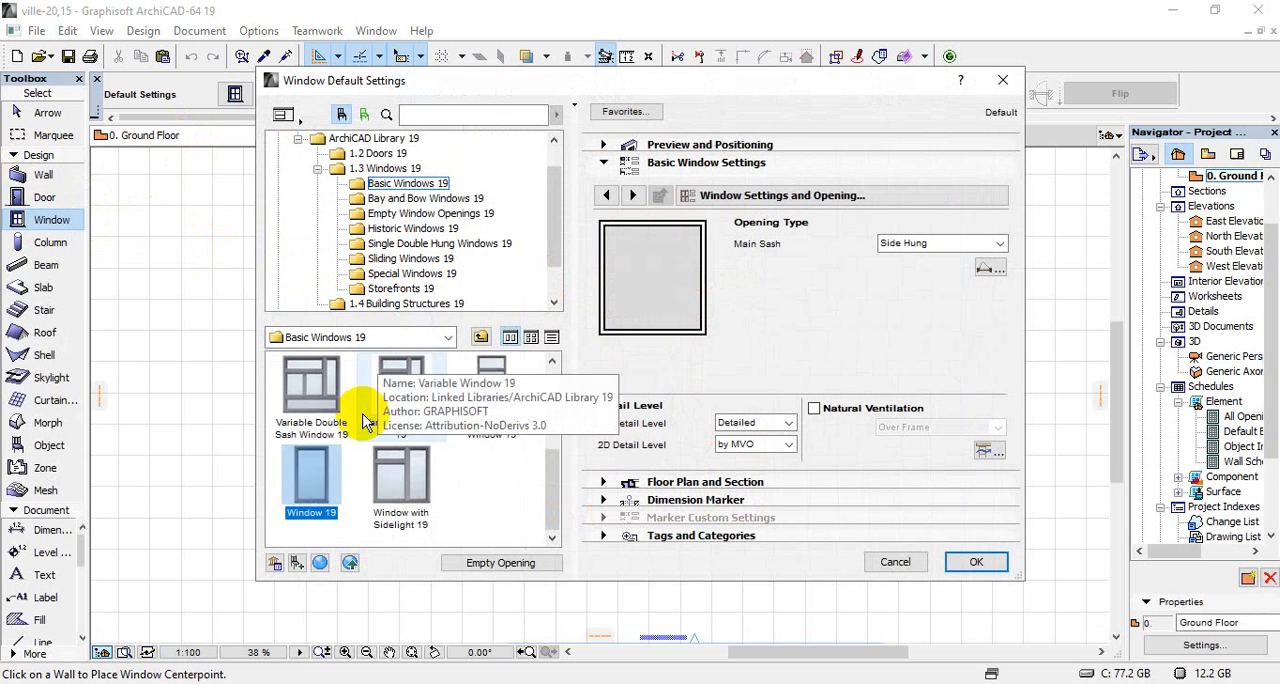
Choose Double Window 19 from the Basic Windows 19 library and set its 2D detail level to 1:50
{"action": "scroll", "coordinate": [330, 480], "scroll_direction": "up", "scroll_amount": 5}
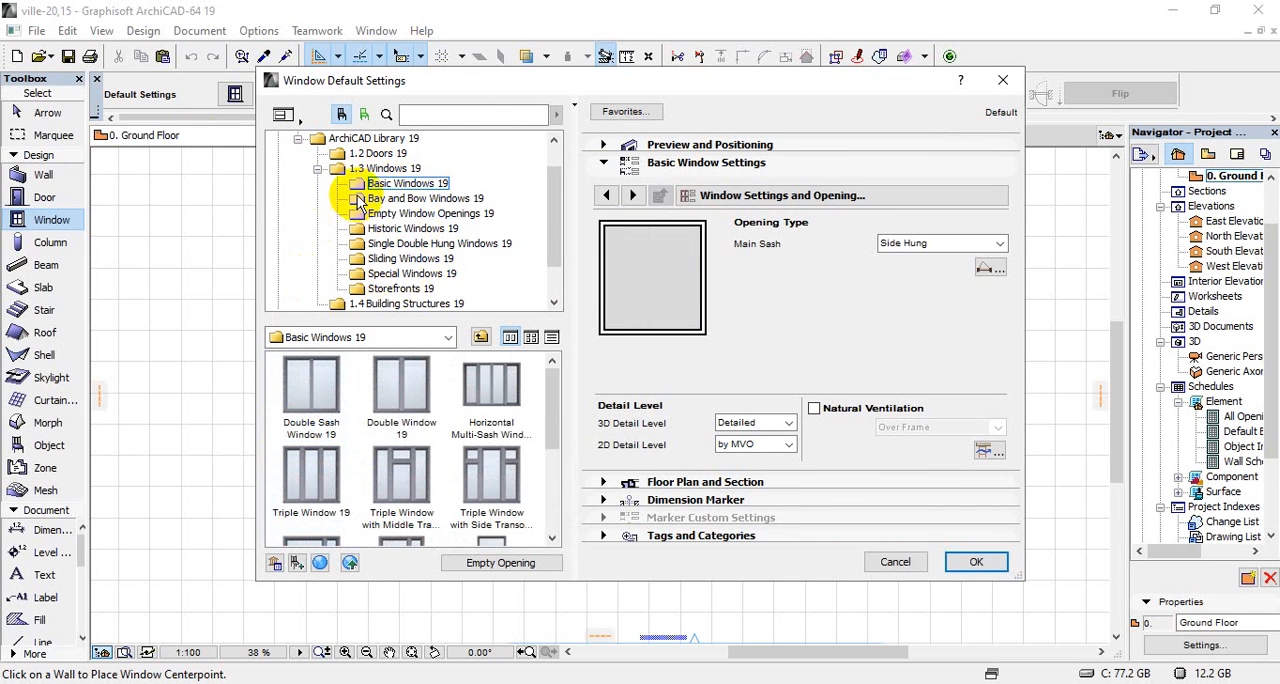
{"action": "left_click", "coordinate": [412, 200]}
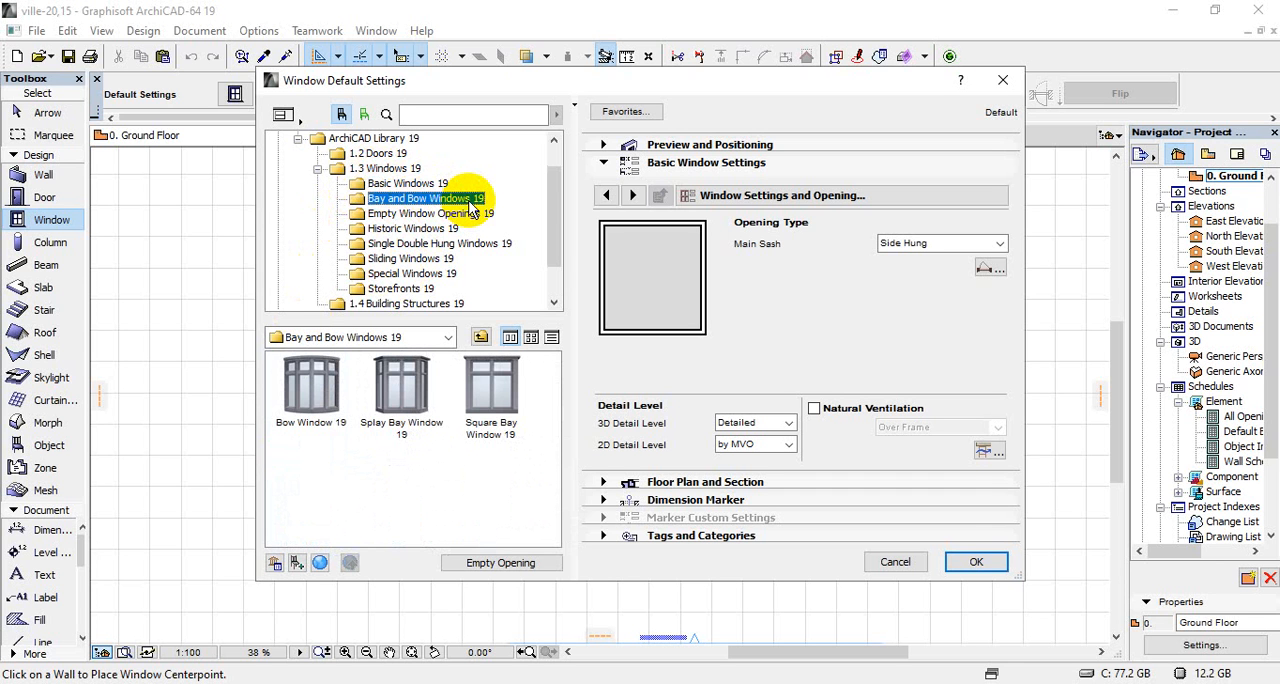
{"action": "left_click", "coordinate": [419, 215]}
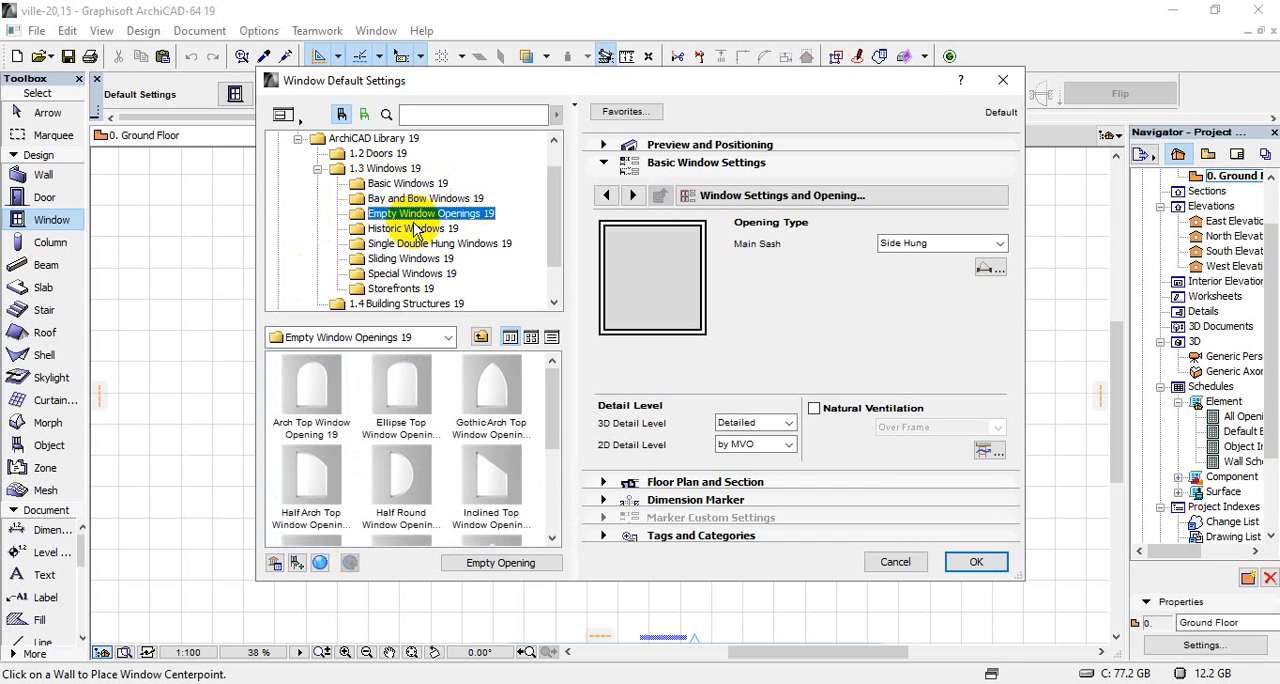
{"action": "left_click", "coordinate": [391, 187]}
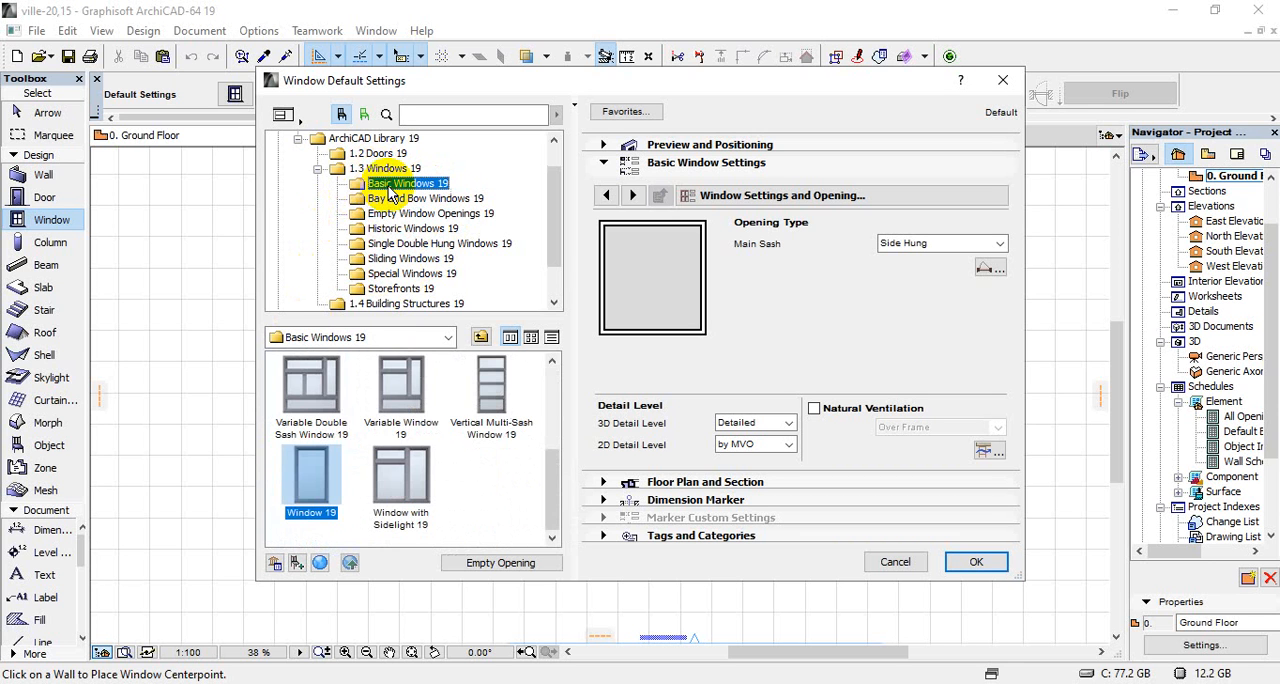
{"action": "scroll", "coordinate": [400, 423], "scroll_direction": "up", "scroll_amount": 5}
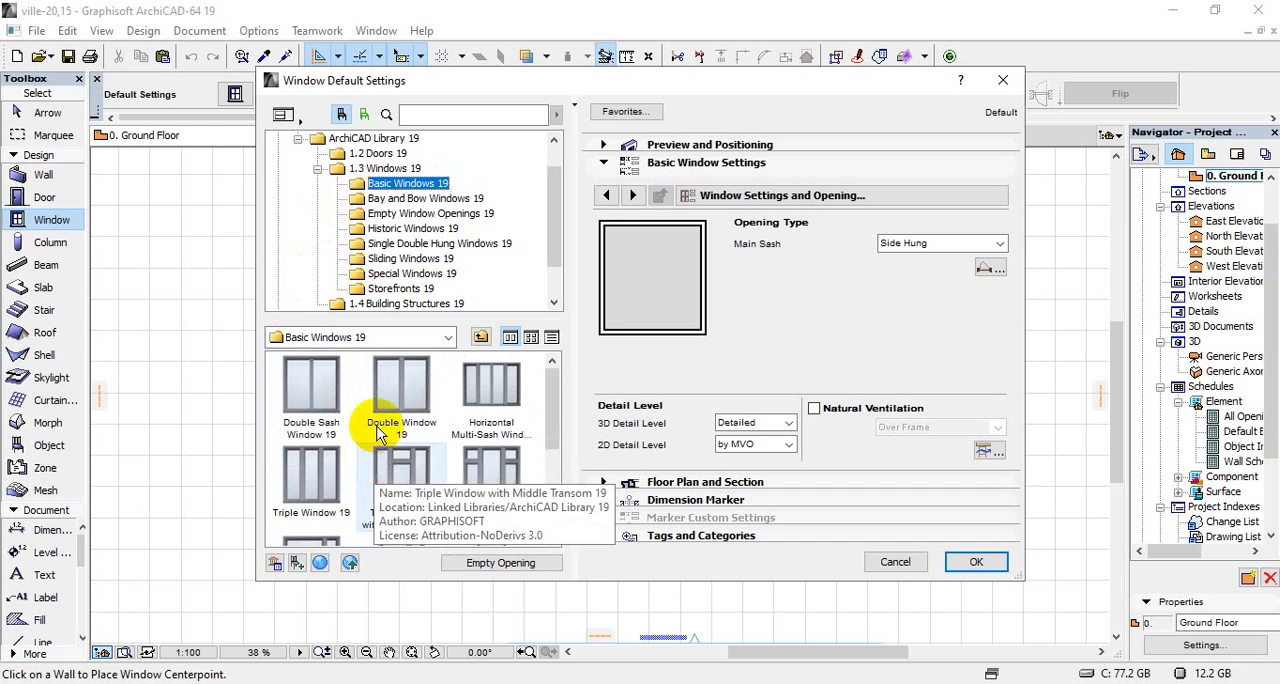
{"action": "left_click", "coordinate": [401, 398]}
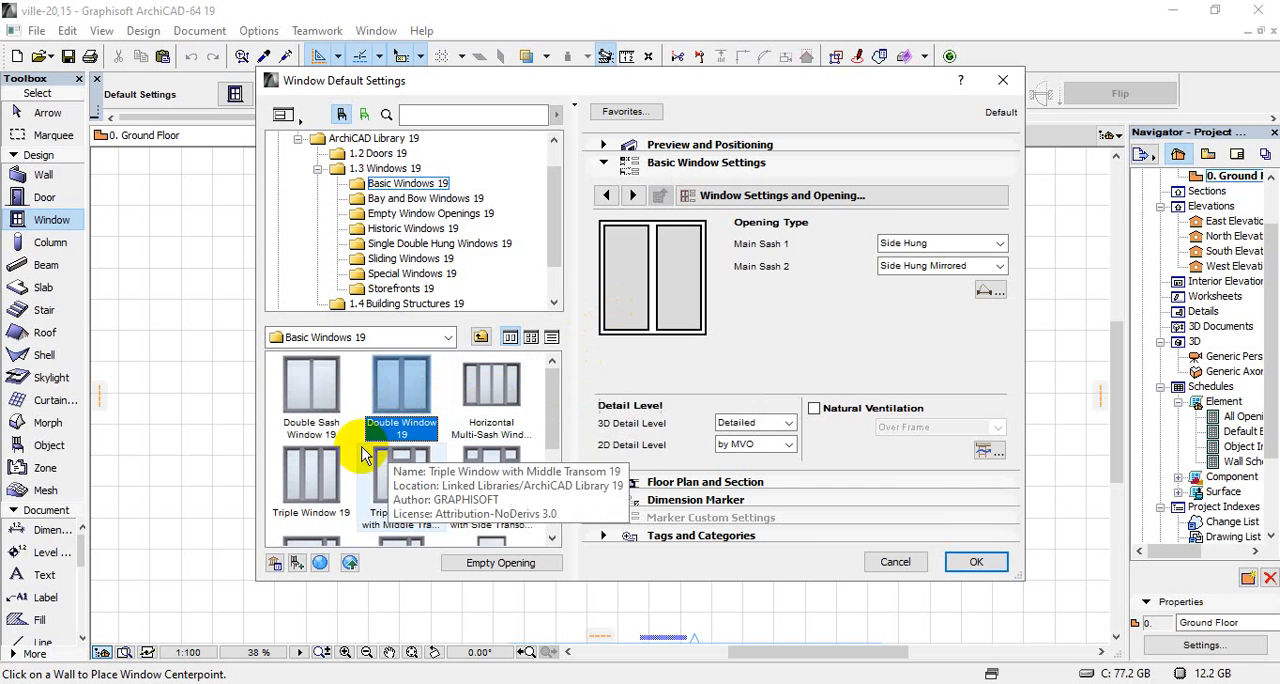
{"action": "left_click", "coordinate": [757, 444]}
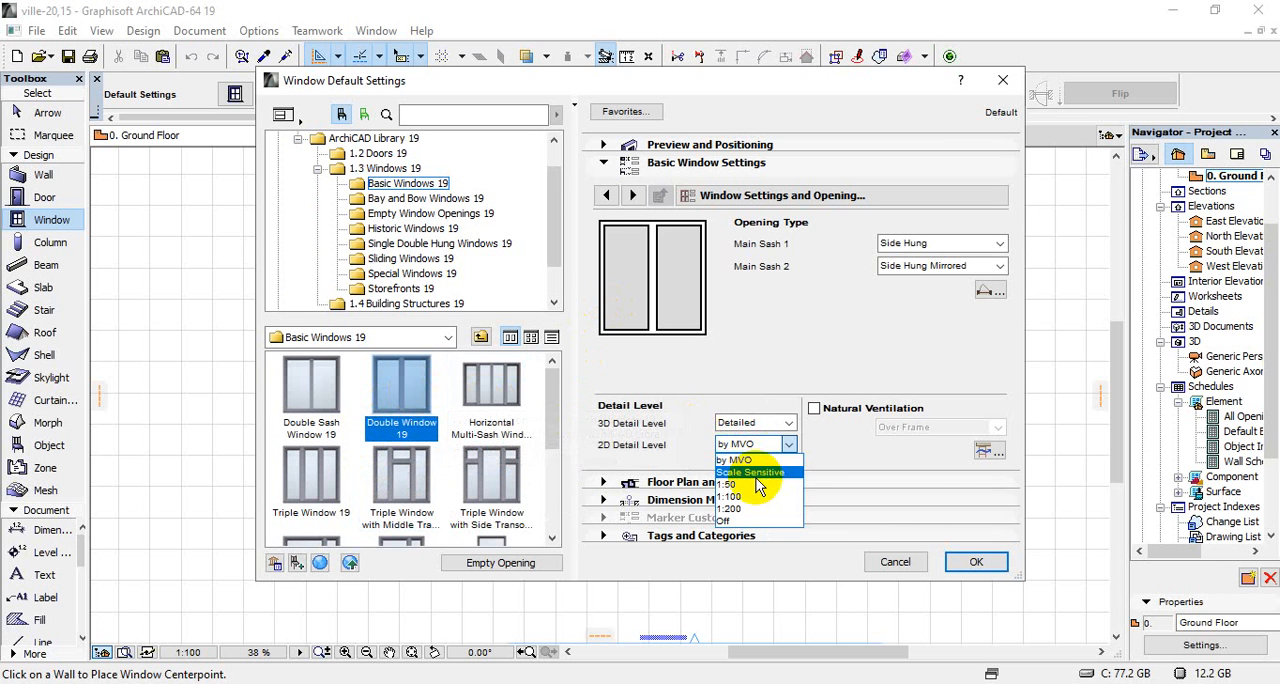
{"action": "left_click", "coordinate": [745, 484]}
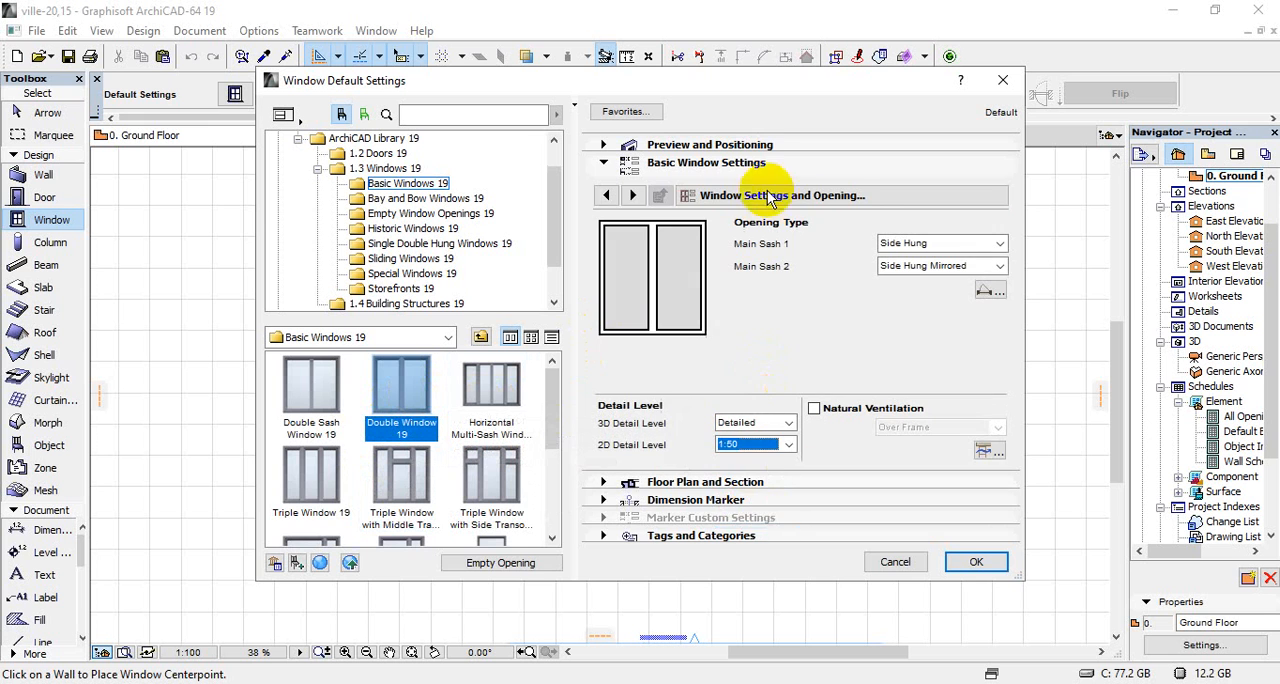
Set the default window's height and width to 1.20 each
{"action": "left_click", "coordinate": [779, 147]}
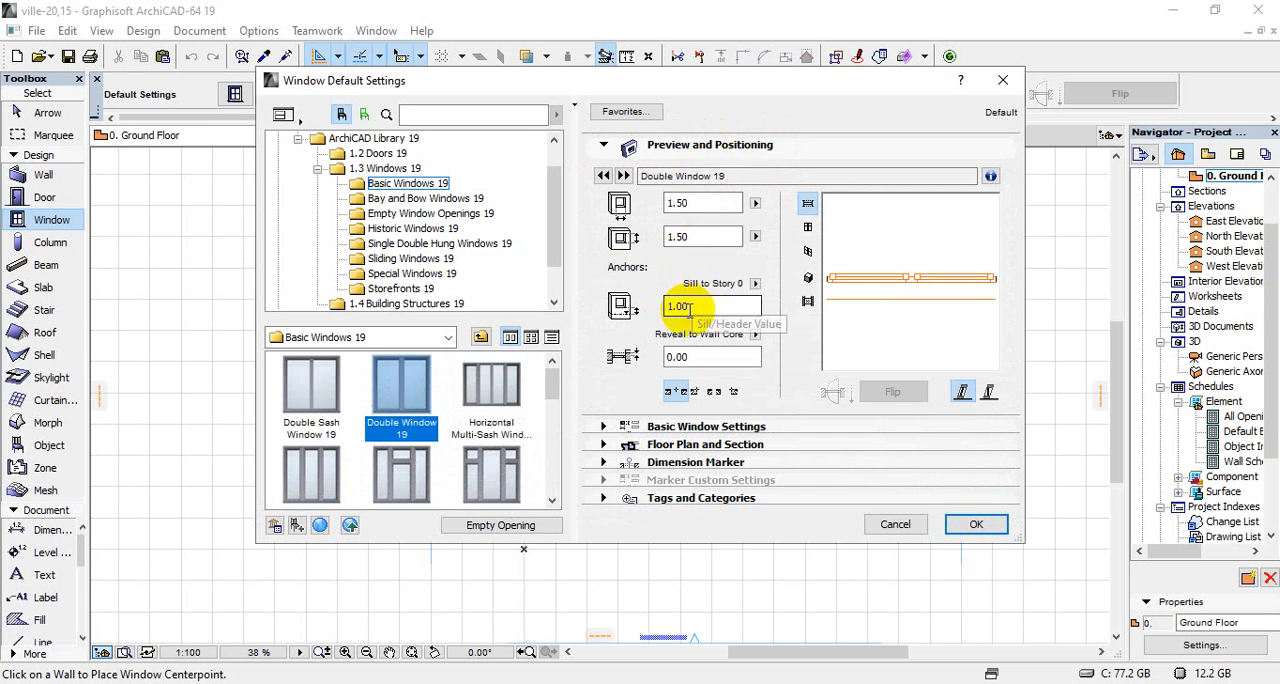
{"action": "left_click", "coordinate": [630, 237]}
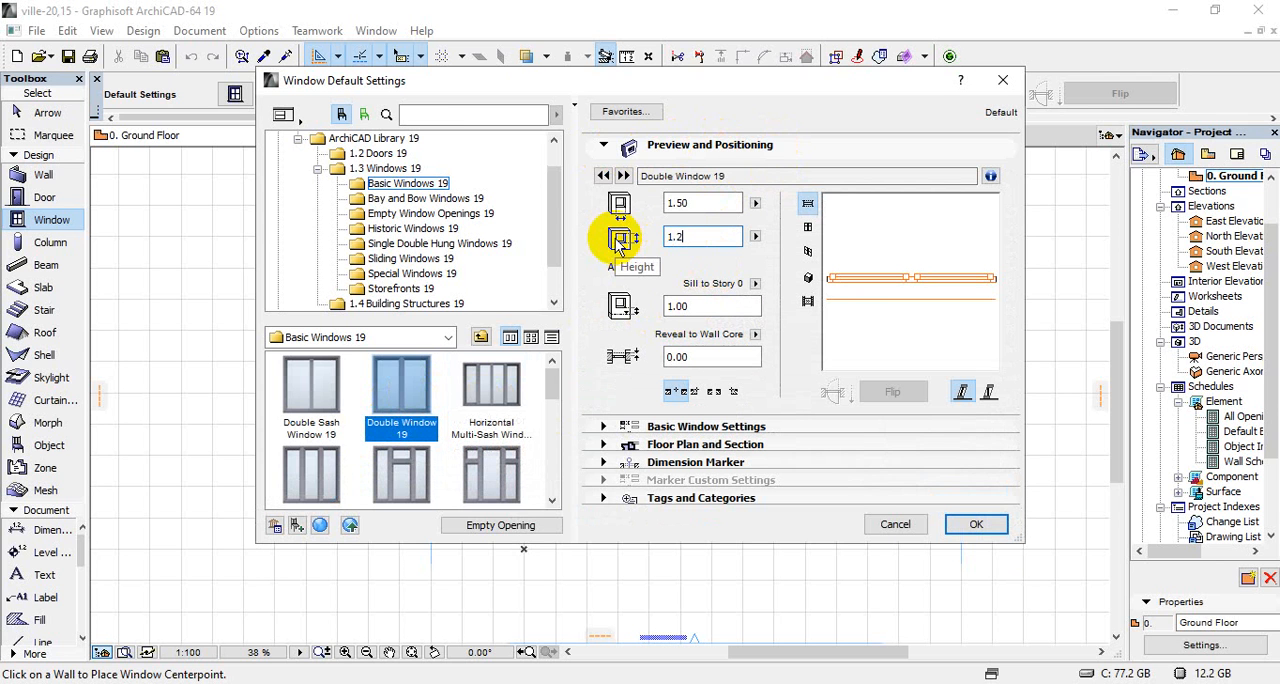
{"action": "type", "text": "1.2"}
{"action": "left_click", "coordinate": [662, 202]}
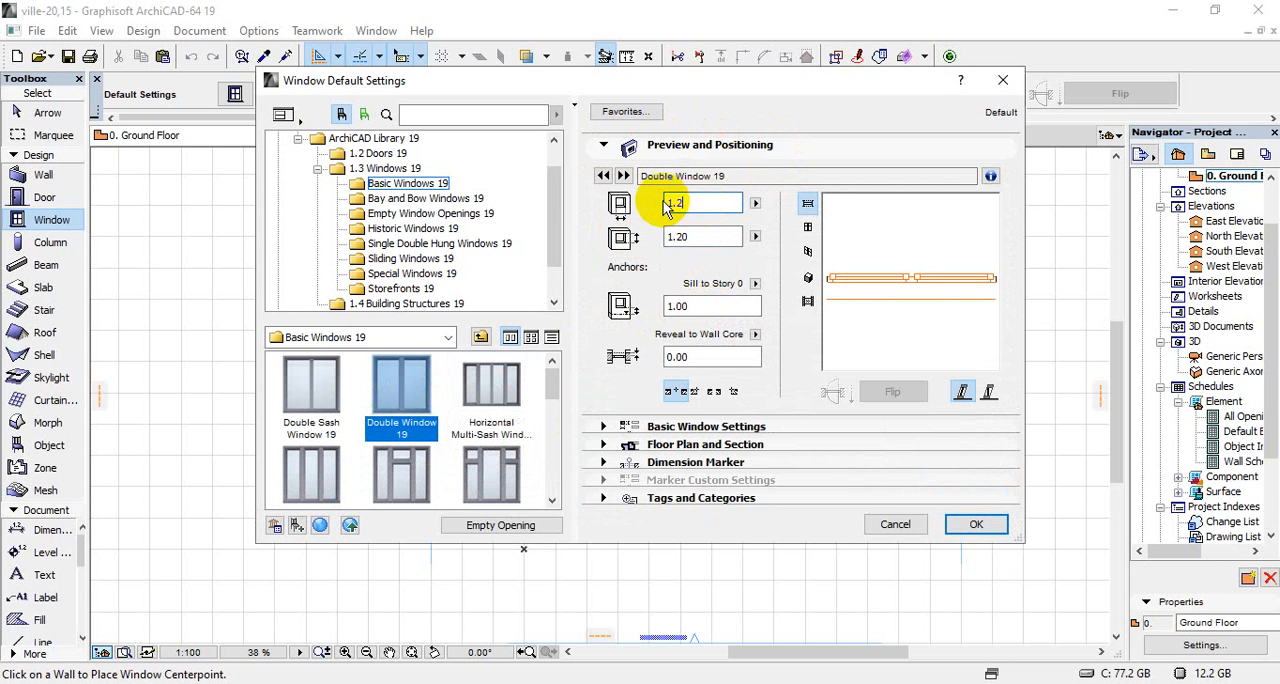
{"action": "key", "text": "Tab"}
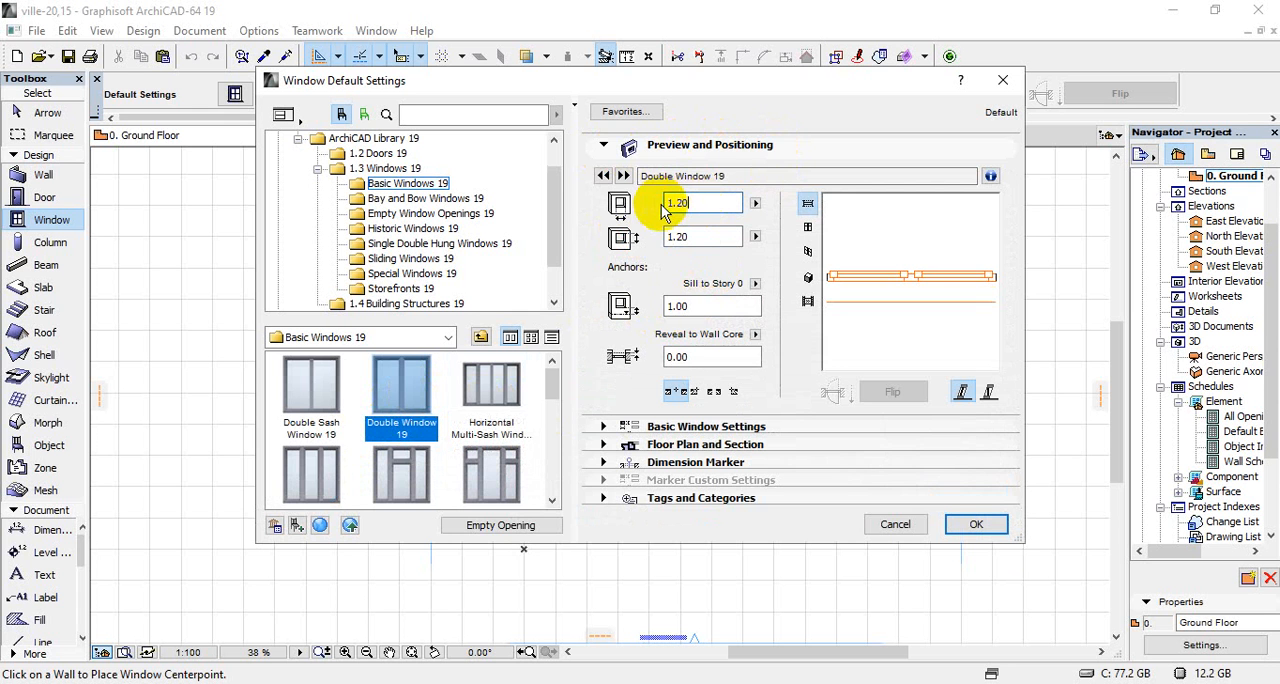
Enable Uniform Window Surfaces in the window's model attributes and set the outside frame surface to Metal - Aluminium
{"action": "left_click", "coordinate": [710, 426]}
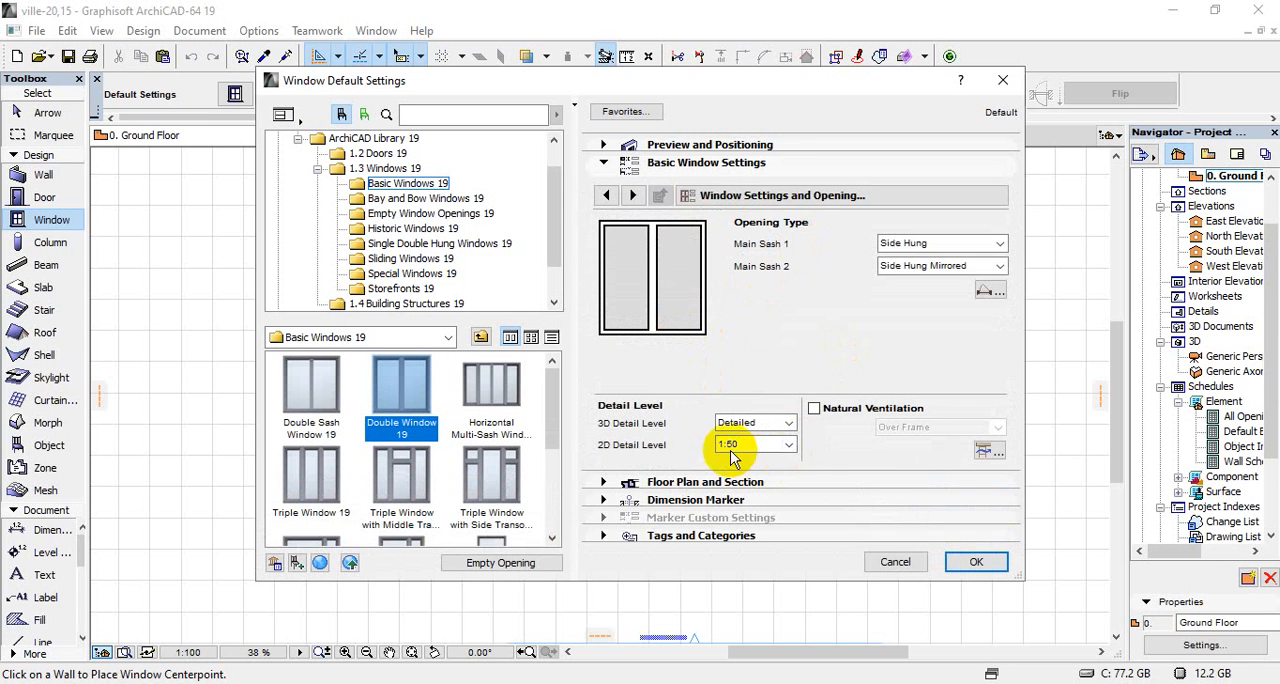
{"action": "left_click", "coordinate": [787, 194]}
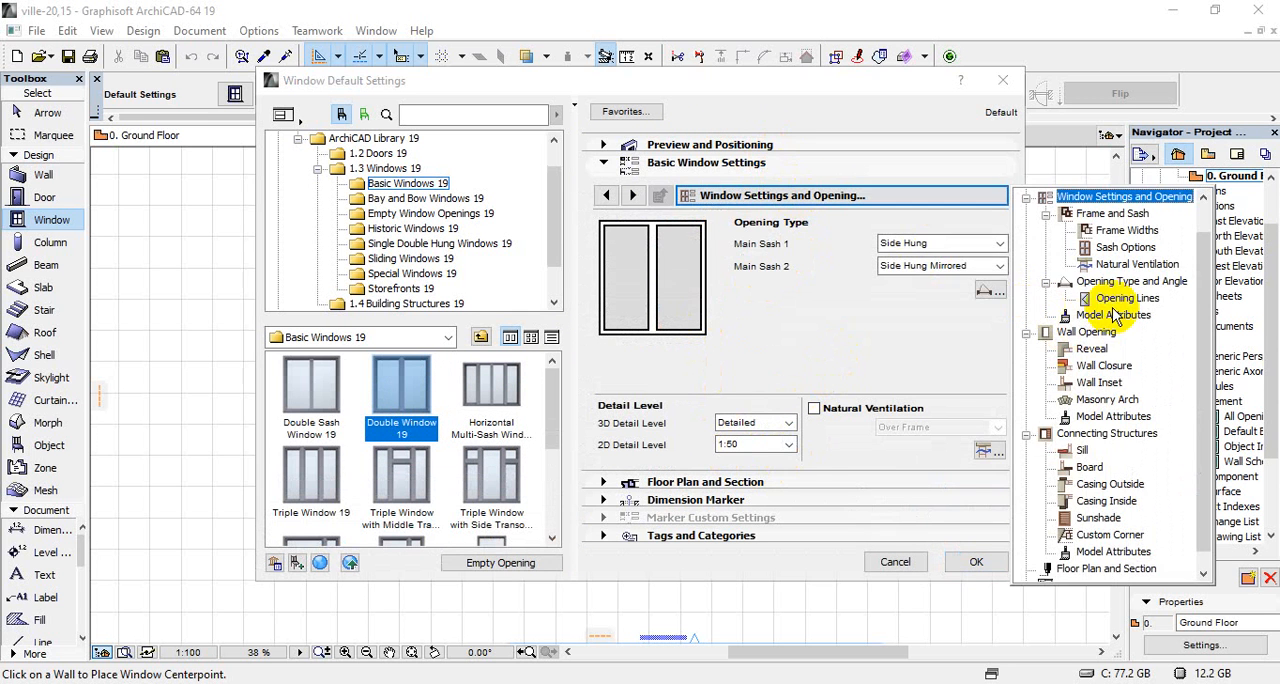
{"action": "left_click", "coordinate": [1127, 298]}
{"action": "left_click", "coordinate": [812, 248]}
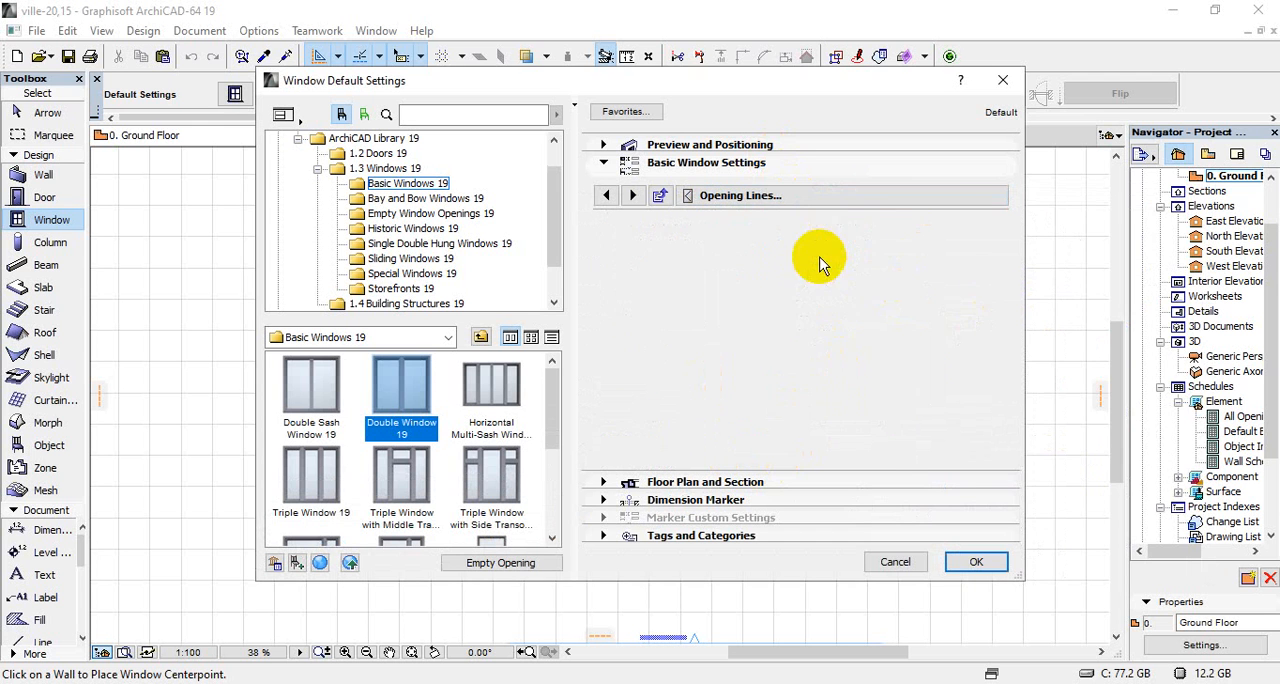
{"action": "left_click", "coordinate": [868, 197]}
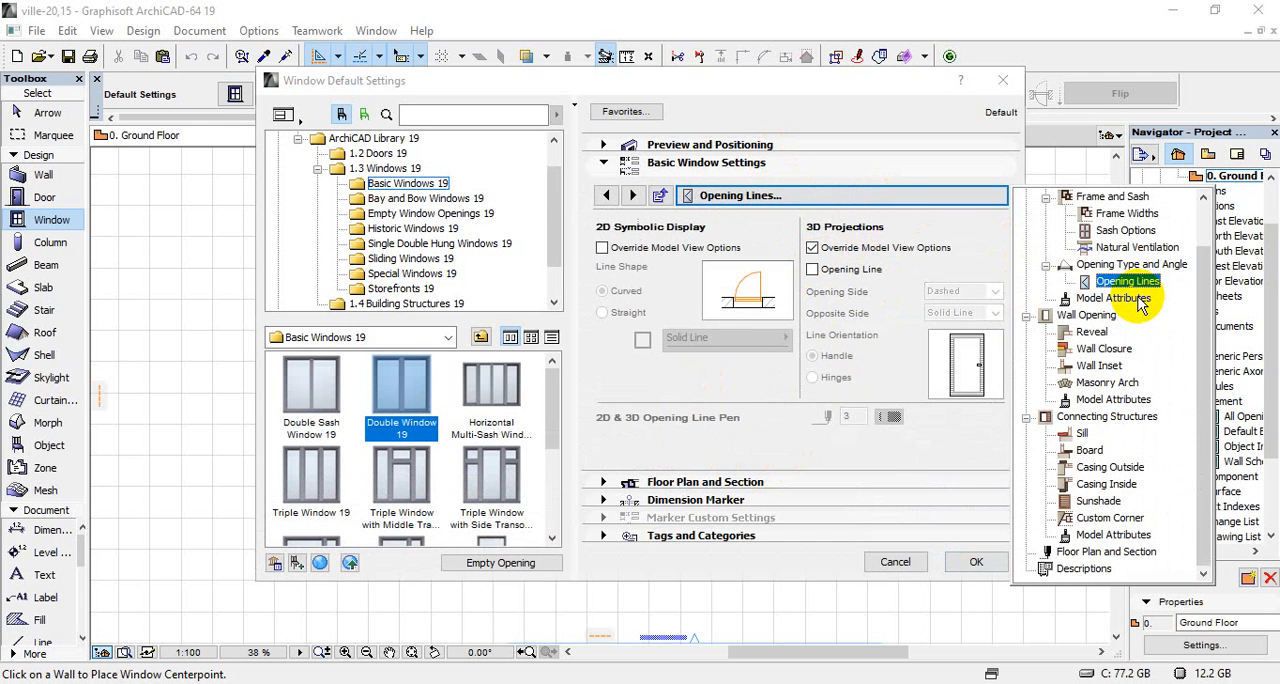
{"action": "left_click", "coordinate": [1137, 299]}
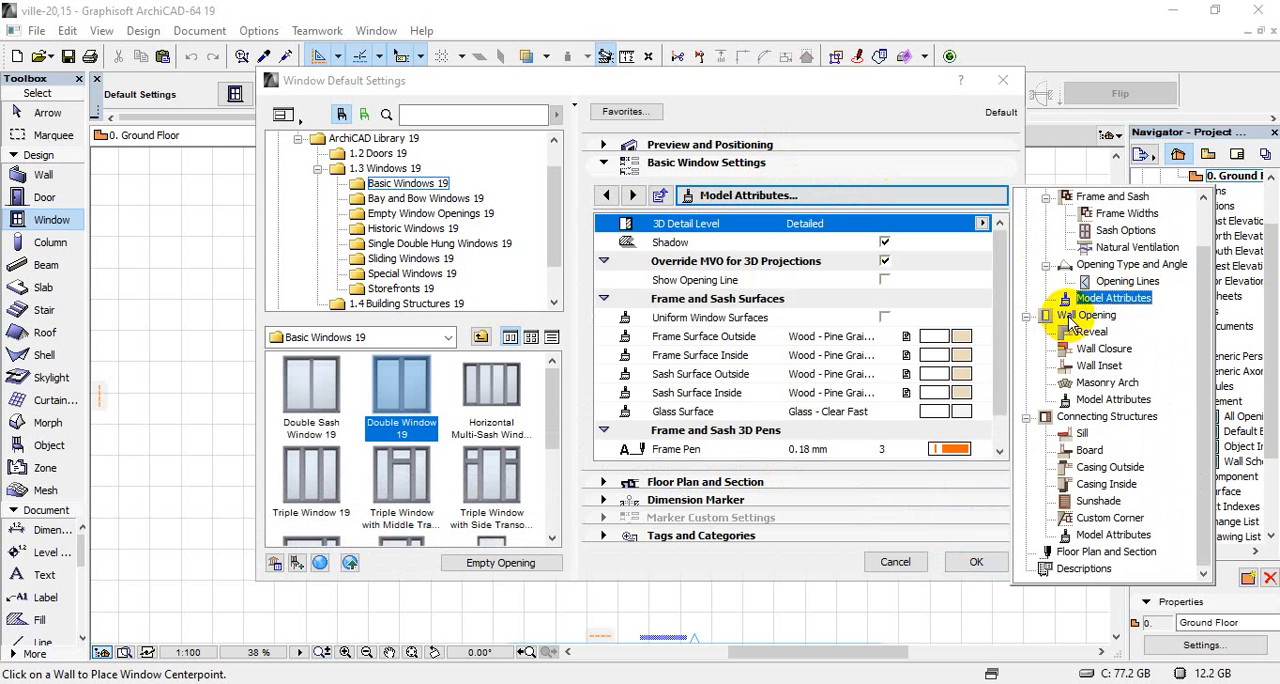
{"action": "left_click", "coordinate": [884, 317]}
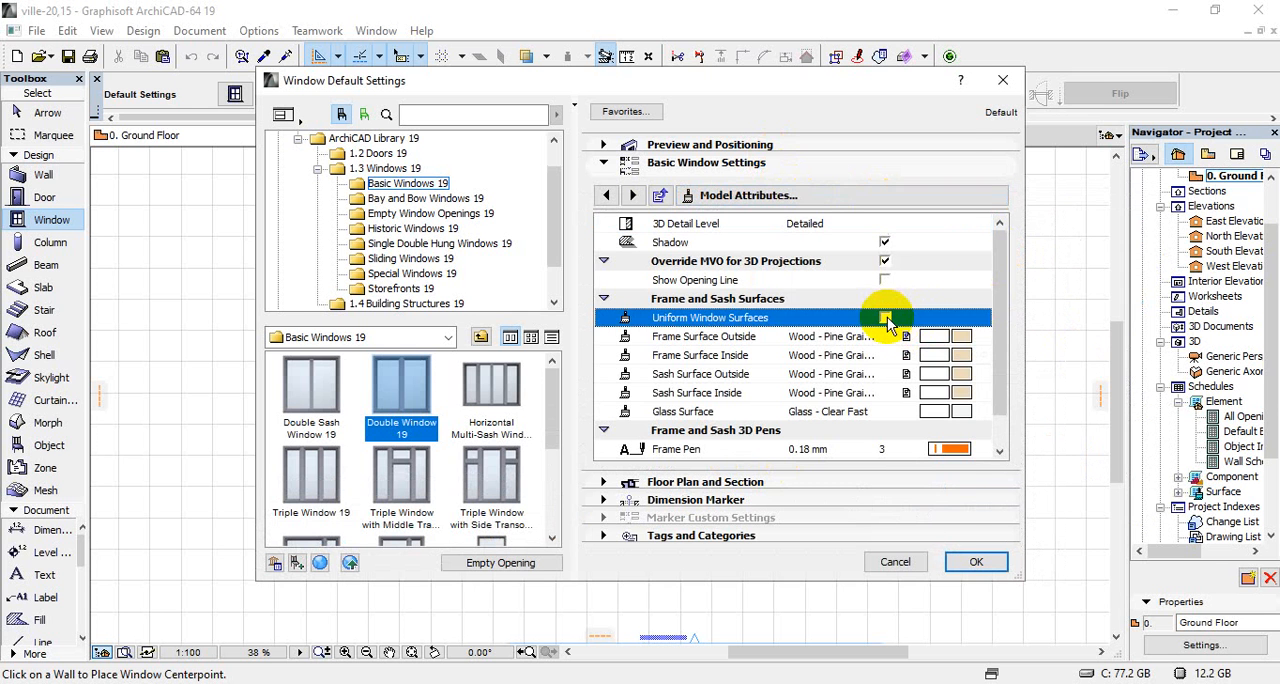
{"action": "left_click", "coordinate": [955, 338]}
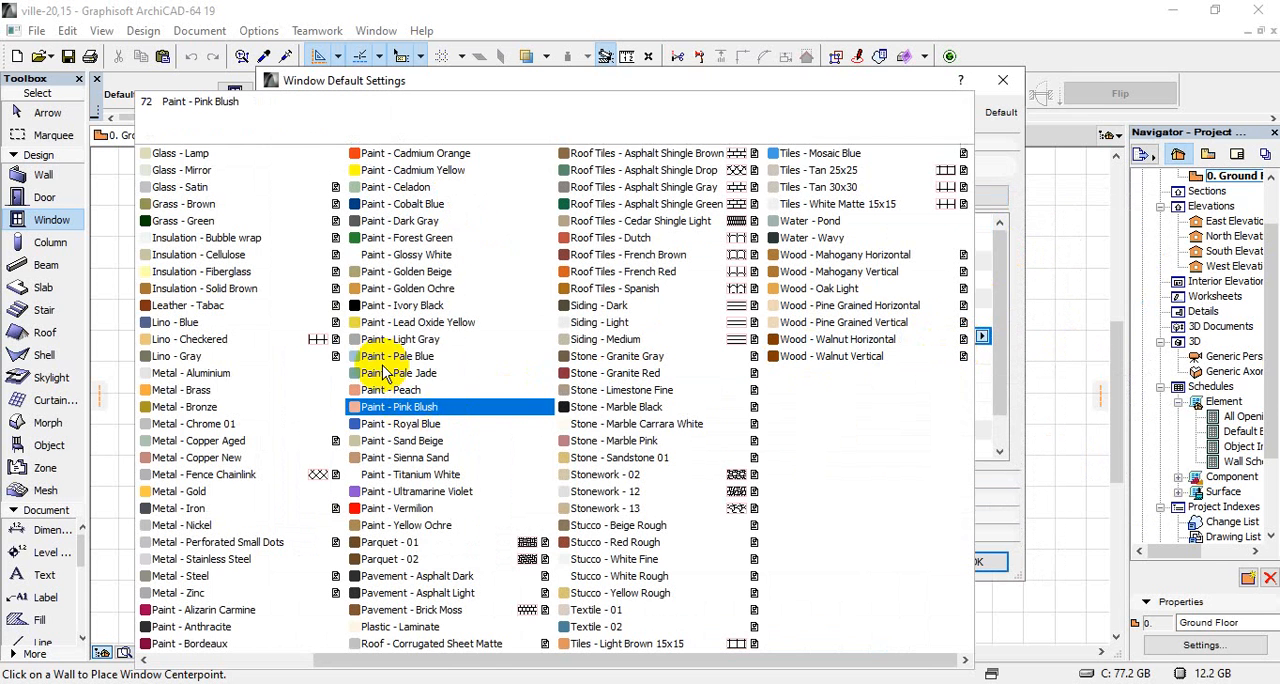
{"action": "left_click", "coordinate": [242, 385]}
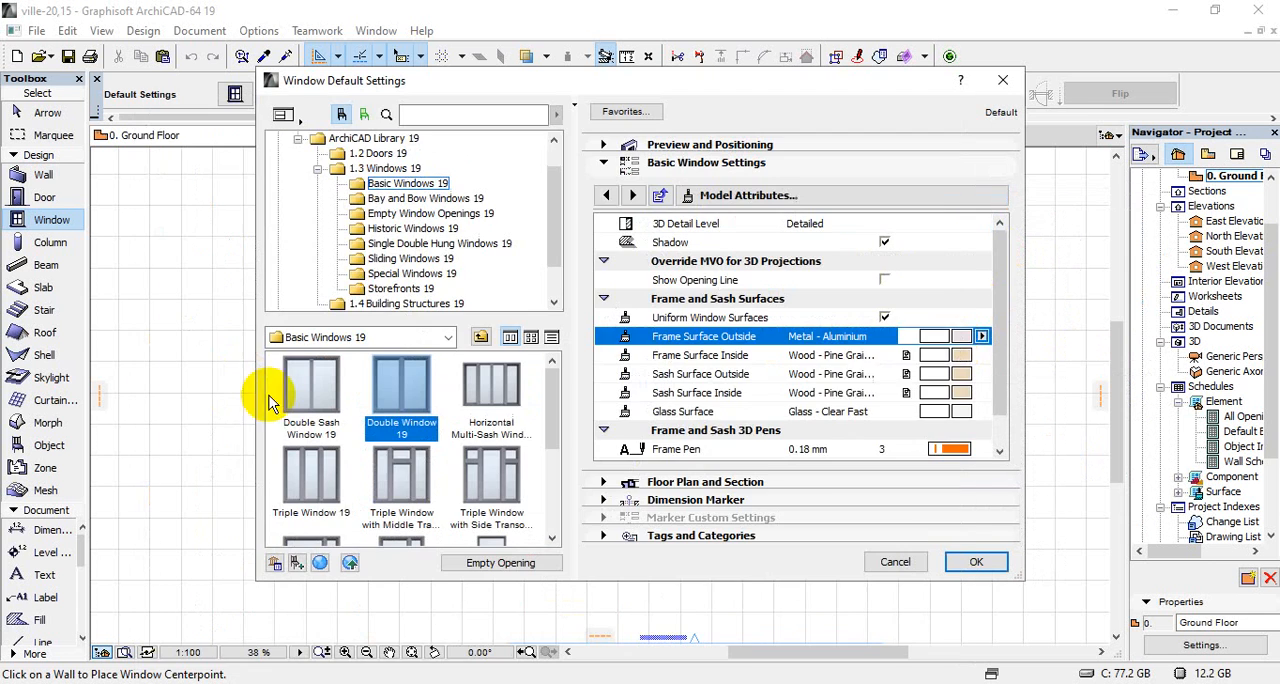
Set the window's glass surface to Glass - Blue and accept the default settings
{"action": "left_click", "coordinate": [957, 410]}
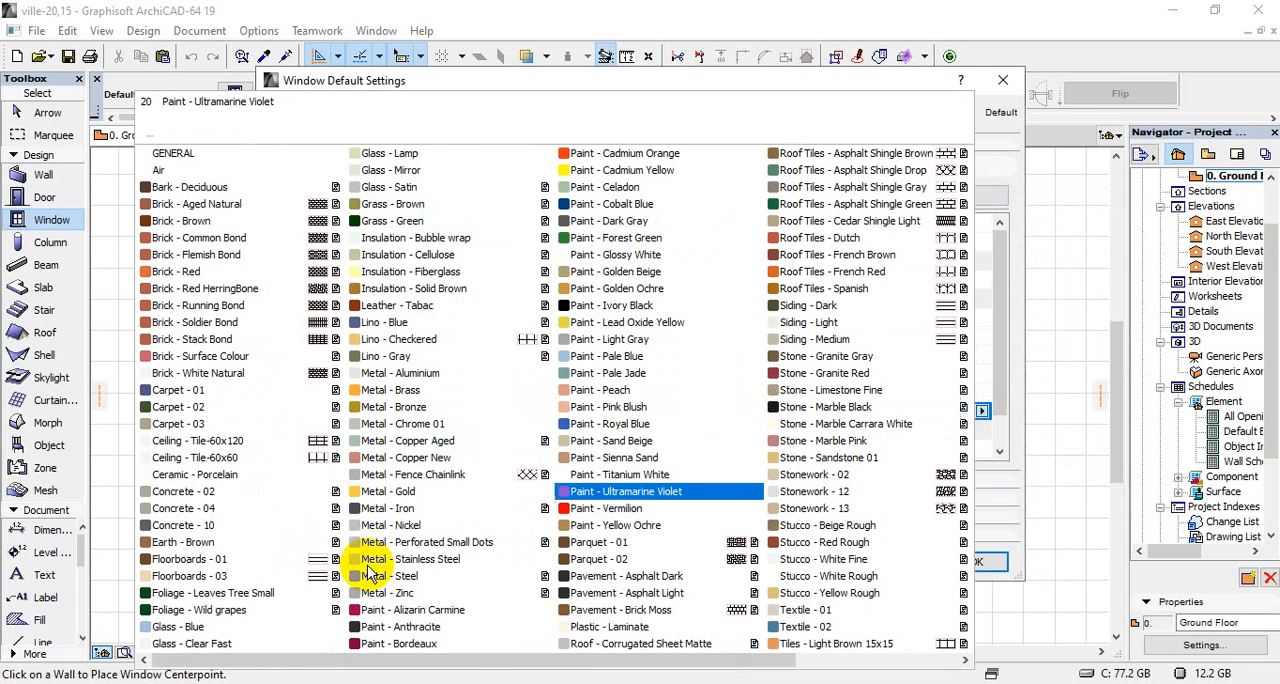
{"action": "left_click", "coordinate": [196, 630]}
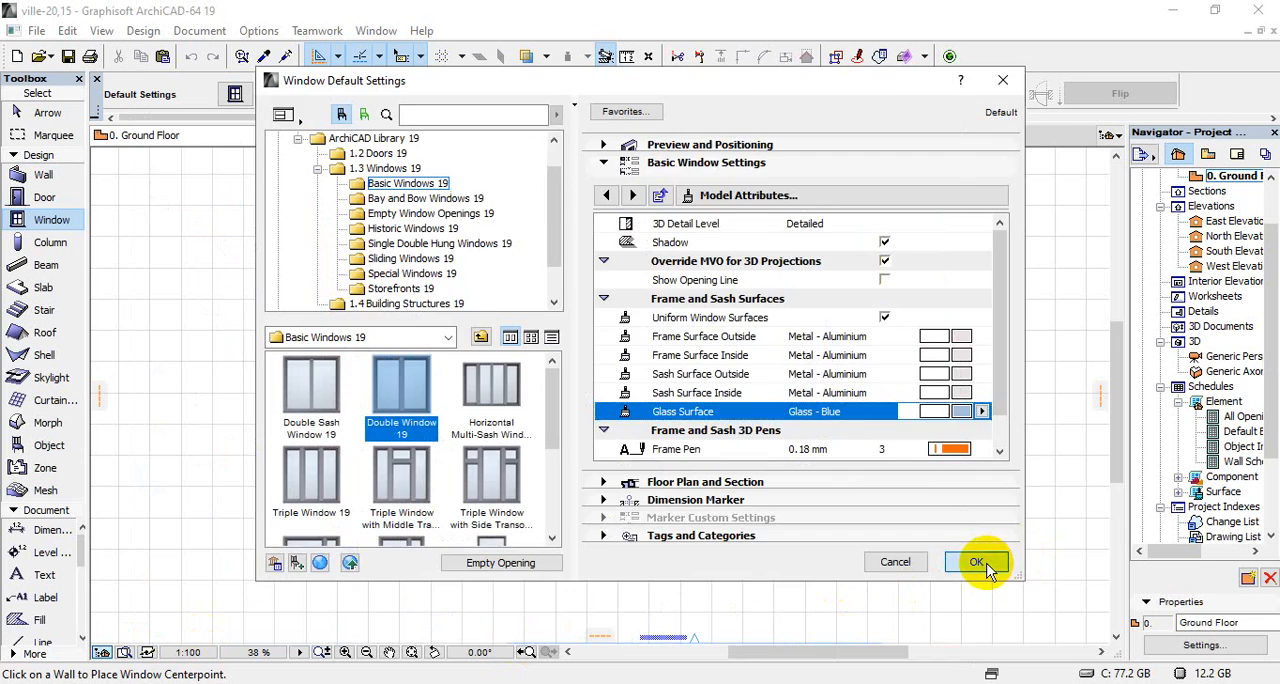
{"action": "left_click", "coordinate": [978, 638]}
Place two double windows in the lower-right corner room: one in its bottom wall beside the door, one in its right exterior wall
{"action": "scroll", "coordinate": [716, 537], "scroll_direction": "up", "scroll_amount": 6}
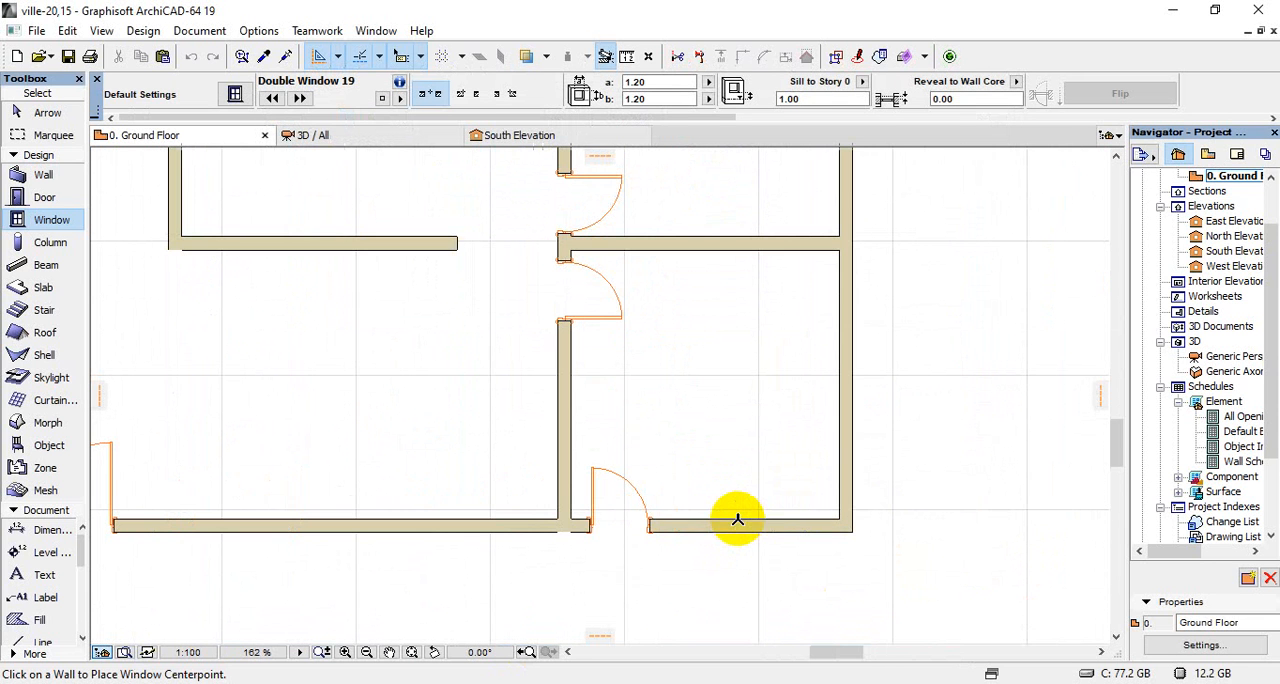
{"action": "left_click", "coordinate": [739, 527]}
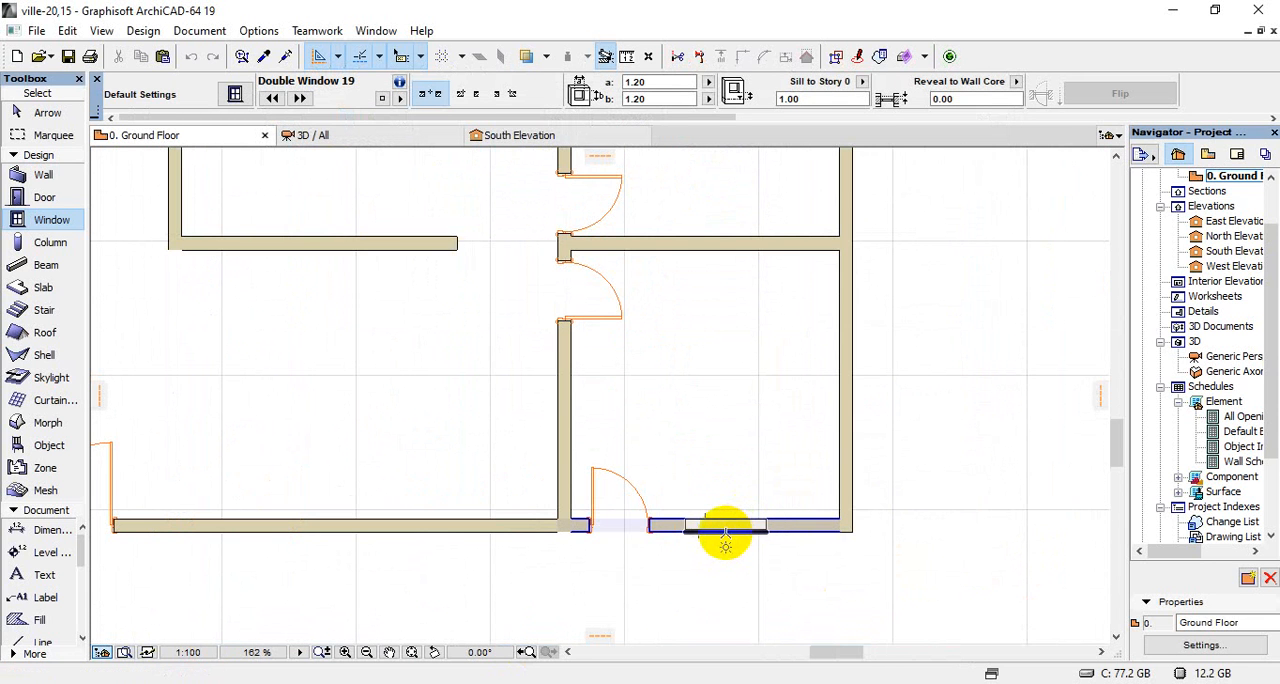
{"action": "scroll", "coordinate": [714, 500], "scroll_direction": "down", "scroll_amount": 4}
{"action": "scroll", "coordinate": [783, 451], "scroll_direction": "up", "scroll_amount": 3}
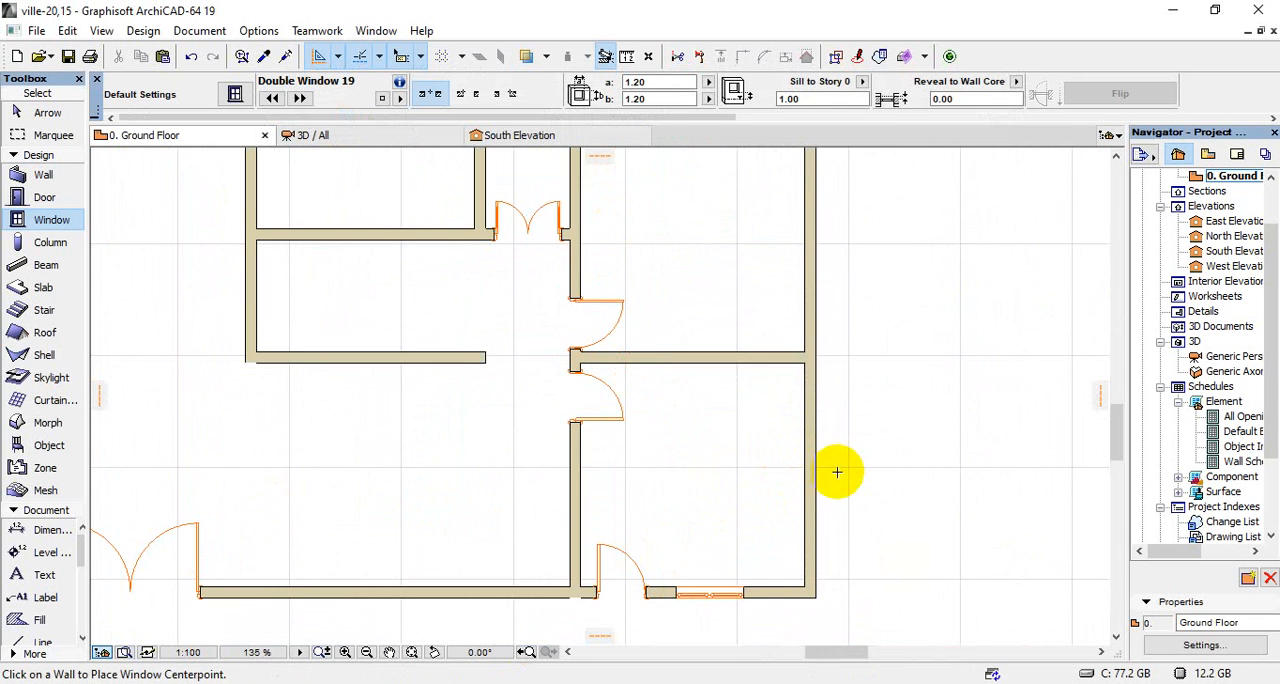
{"action": "left_click", "coordinate": [812, 466]}
Place a double window in the right exterior wall of the next room up, just below its upper partition wall
{"action": "scroll", "coordinate": [747, 403], "scroll_direction": "down", "scroll_amount": 5}
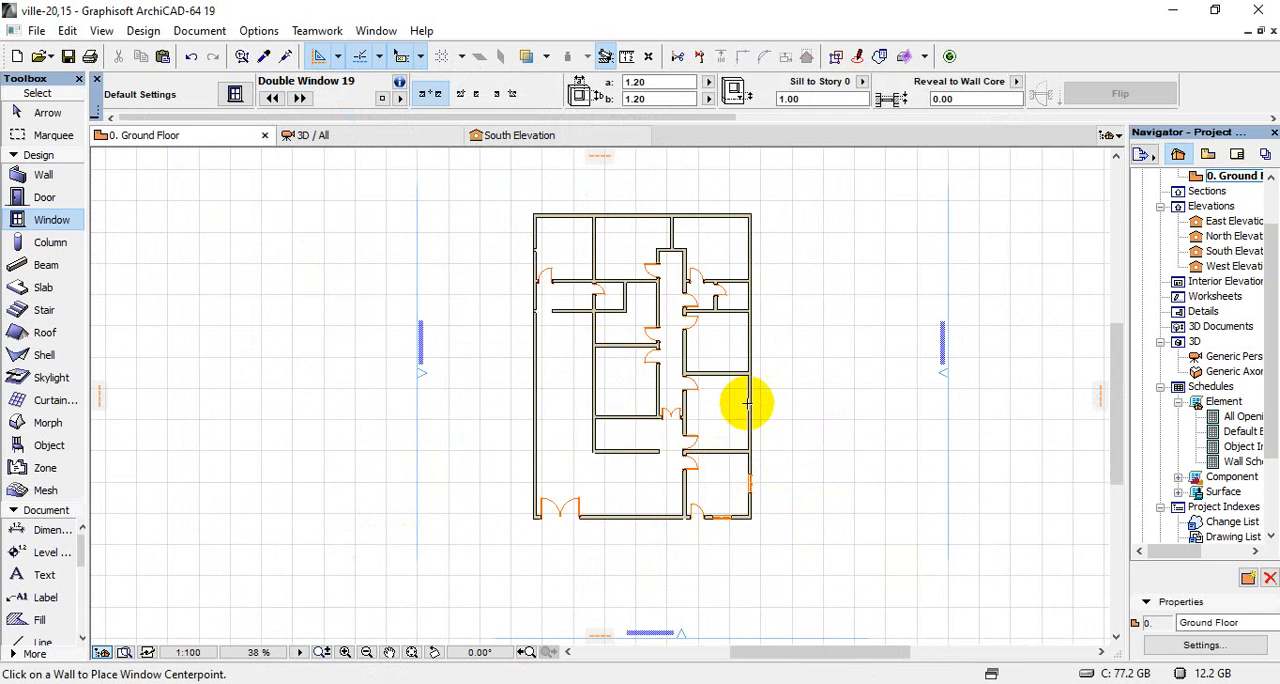
{"action": "scroll", "coordinate": [747, 403], "scroll_direction": "up", "scroll_amount": 5}
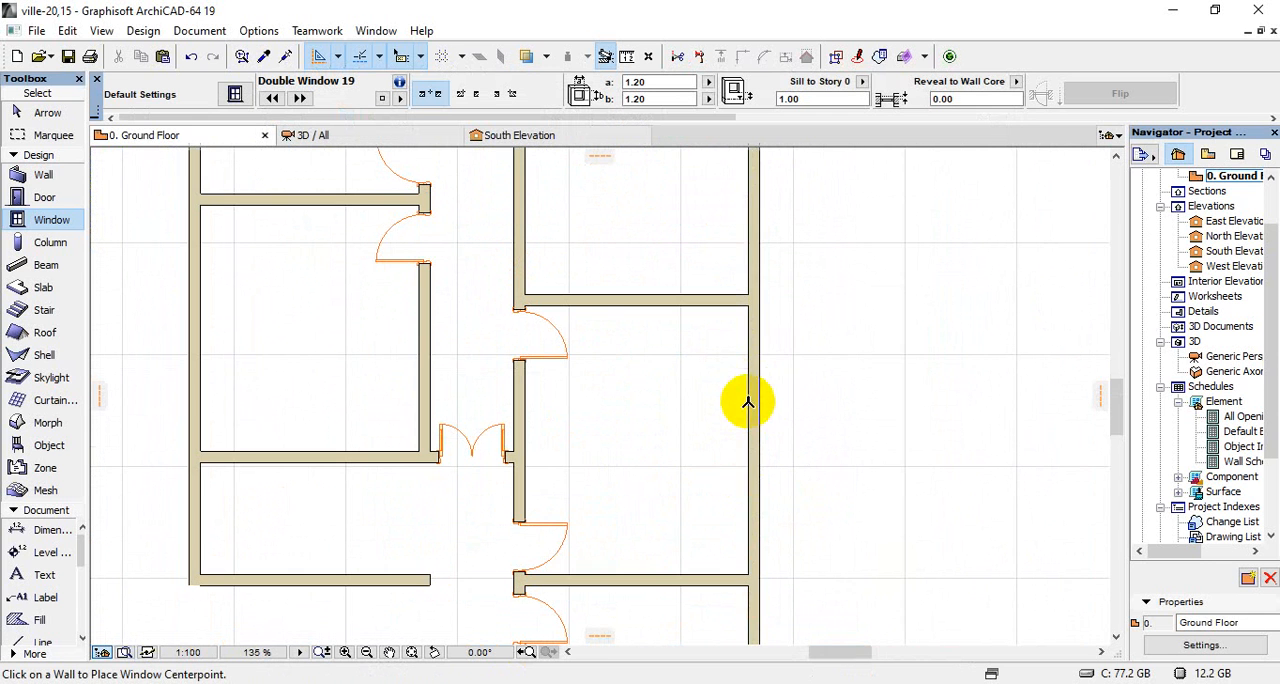
{"action": "left_click", "coordinate": [760, 338]}
{"action": "left_click", "coordinate": [735, 348]}
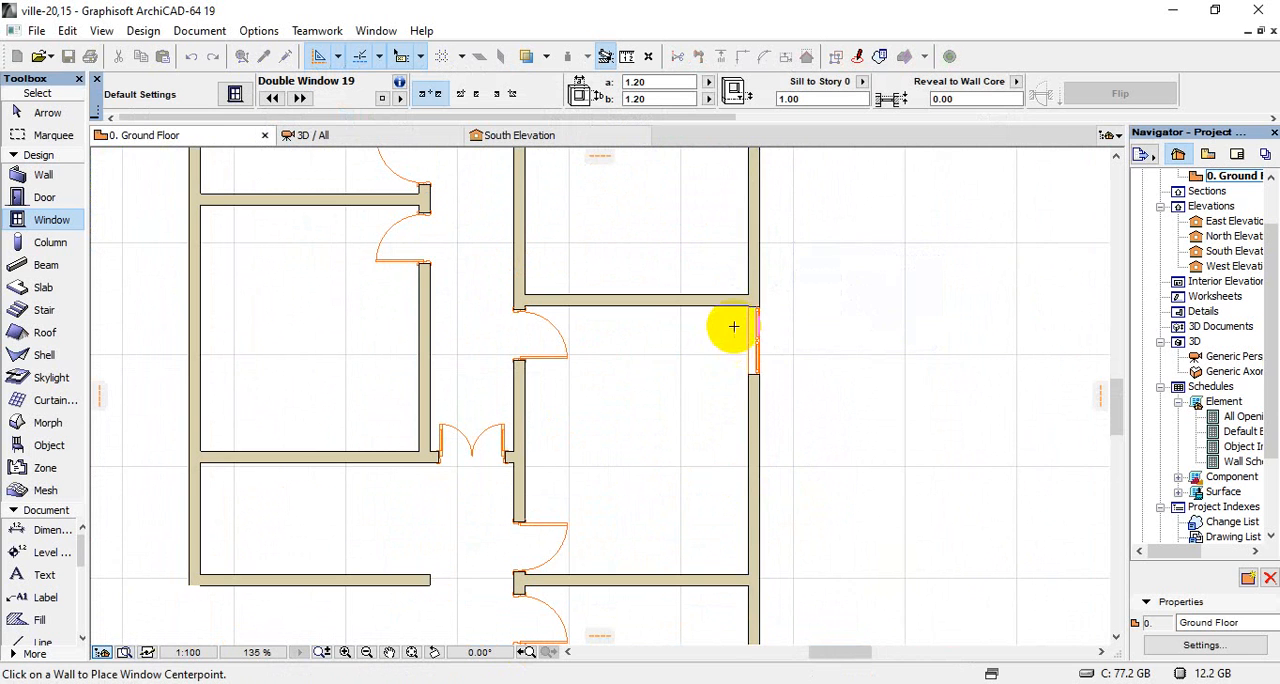
Move the new window up along the right exterior wall so its corner meets the lower face of the partition wall
{"action": "scroll", "coordinate": [760, 327], "scroll_direction": "up", "scroll_amount": 4}
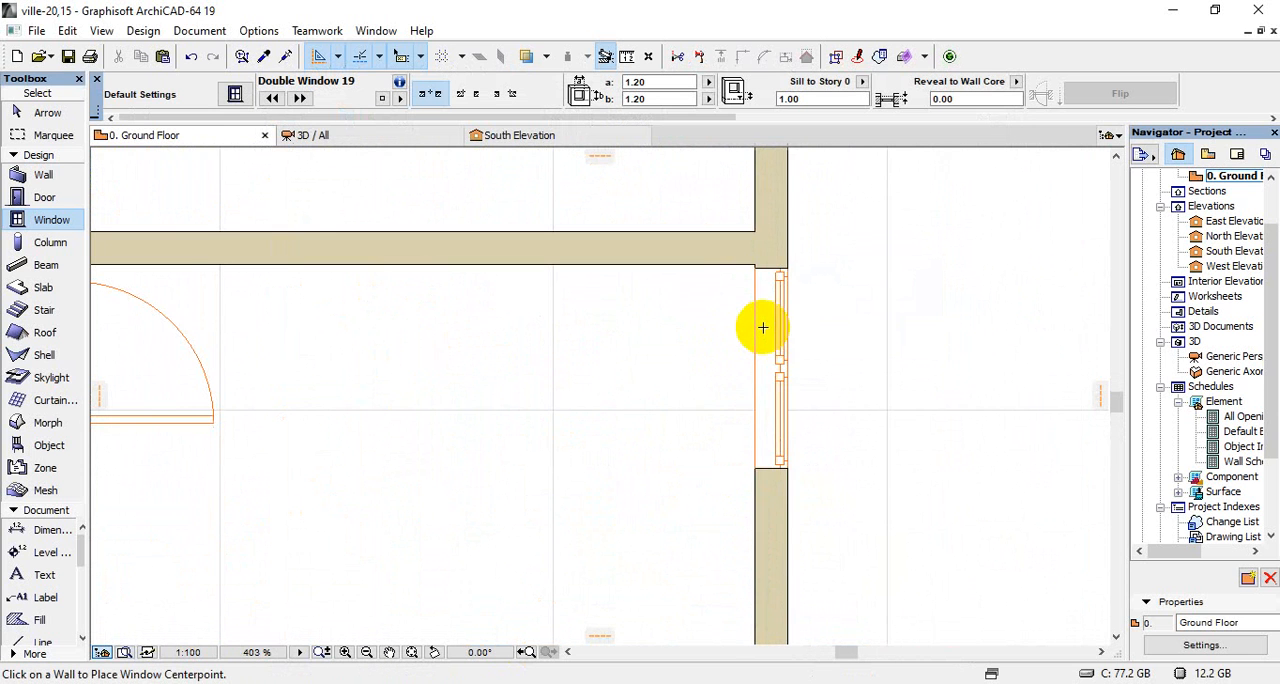
{"action": "left_click", "coordinate": [756, 269], "text": "shift"}
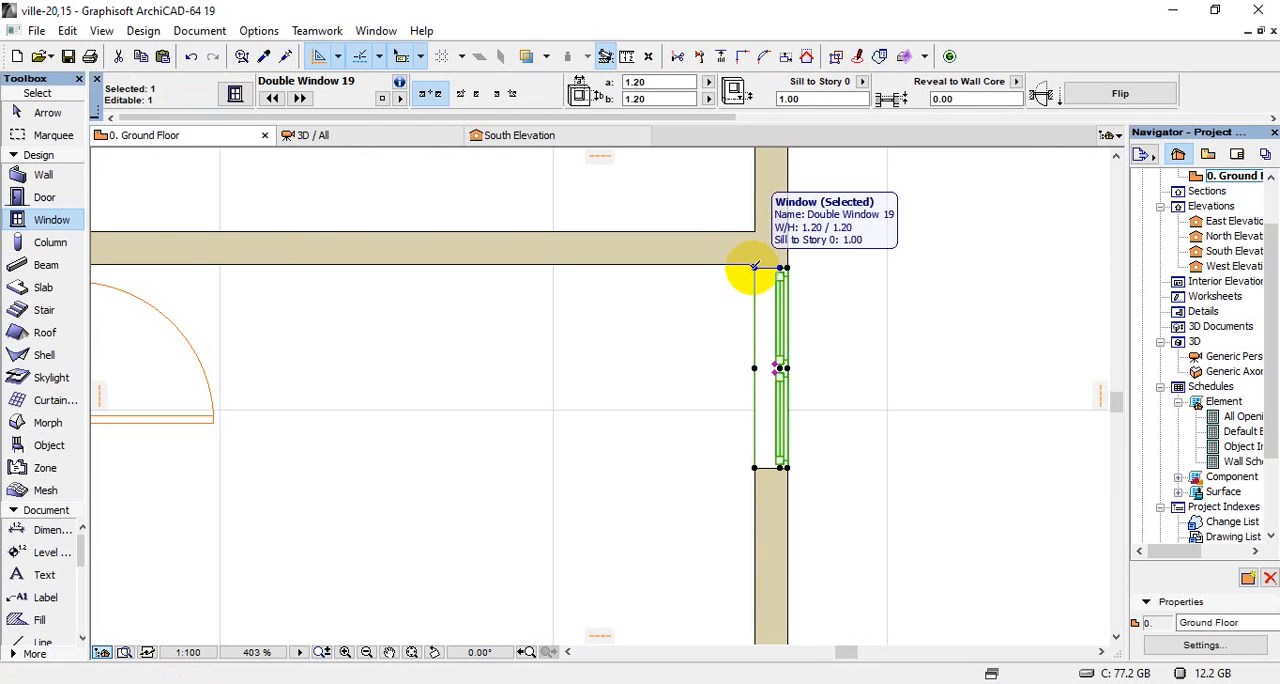
{"action": "key", "text": "ctrl+d"}
{"action": "scroll", "coordinate": [757, 268], "scroll_direction": "up", "scroll_amount": 4}
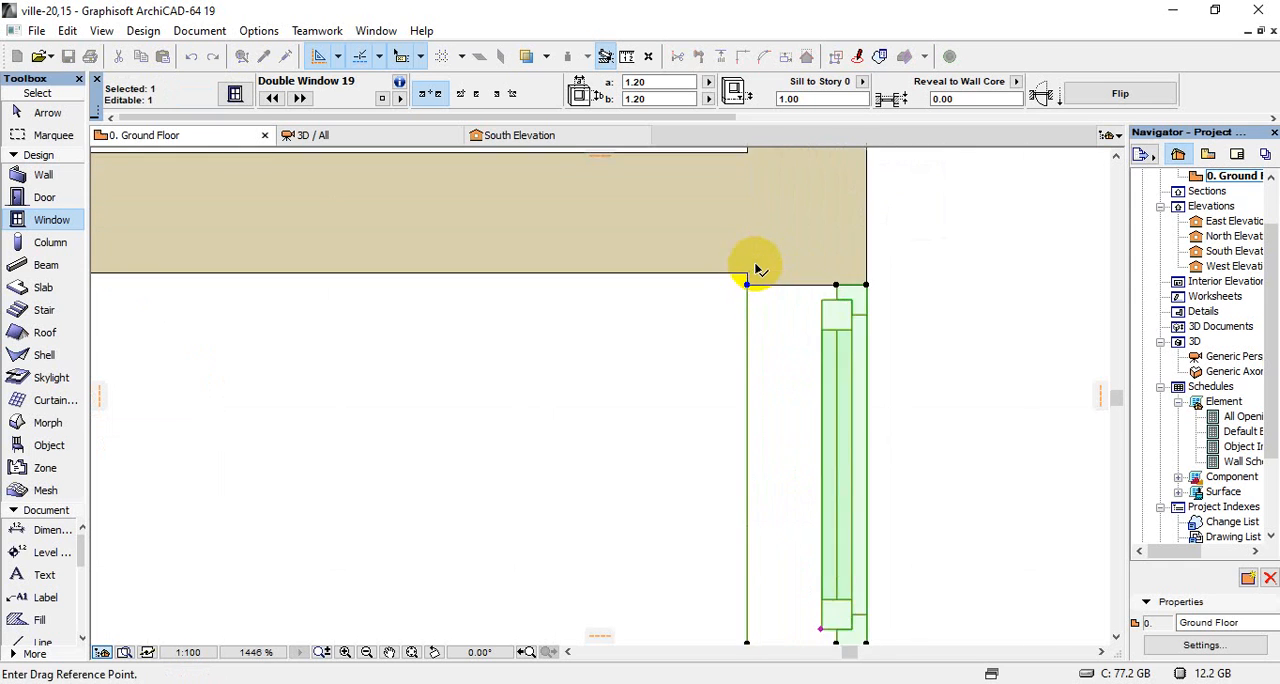
{"action": "scroll", "coordinate": [757, 268], "scroll_direction": "up", "scroll_amount": 3}
{"action": "left_click", "coordinate": [741, 297]}
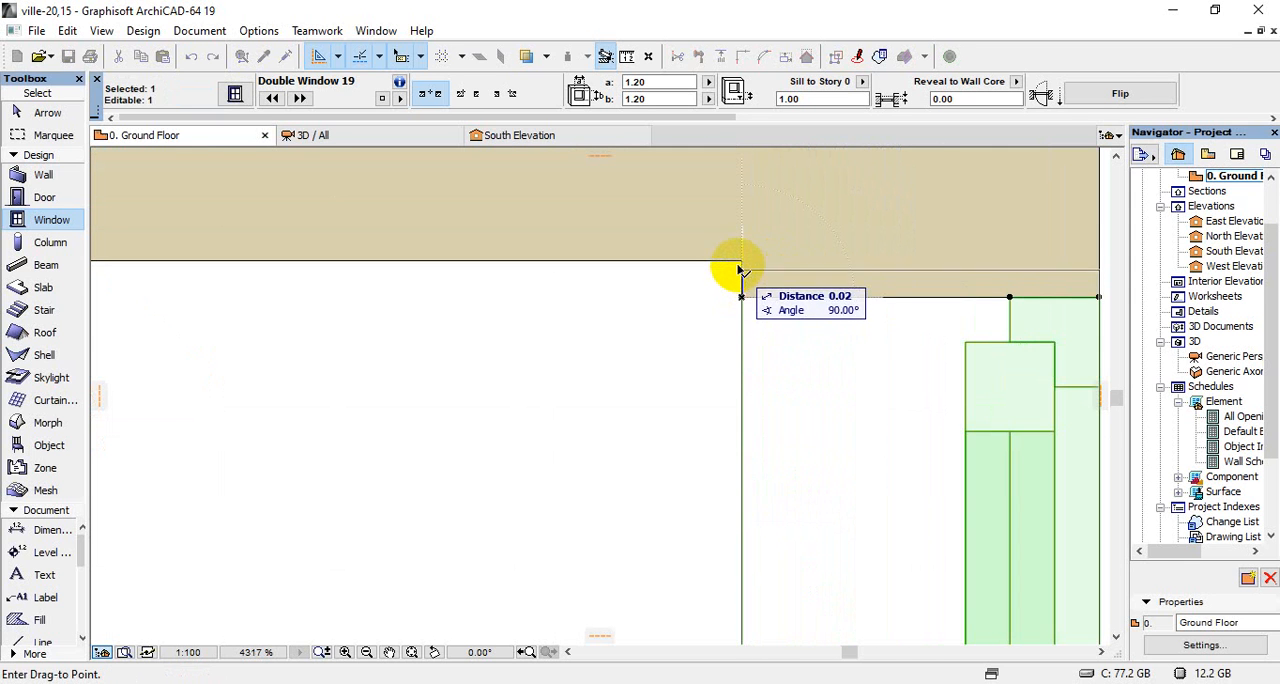
{"action": "left_click", "coordinate": [740, 261]}
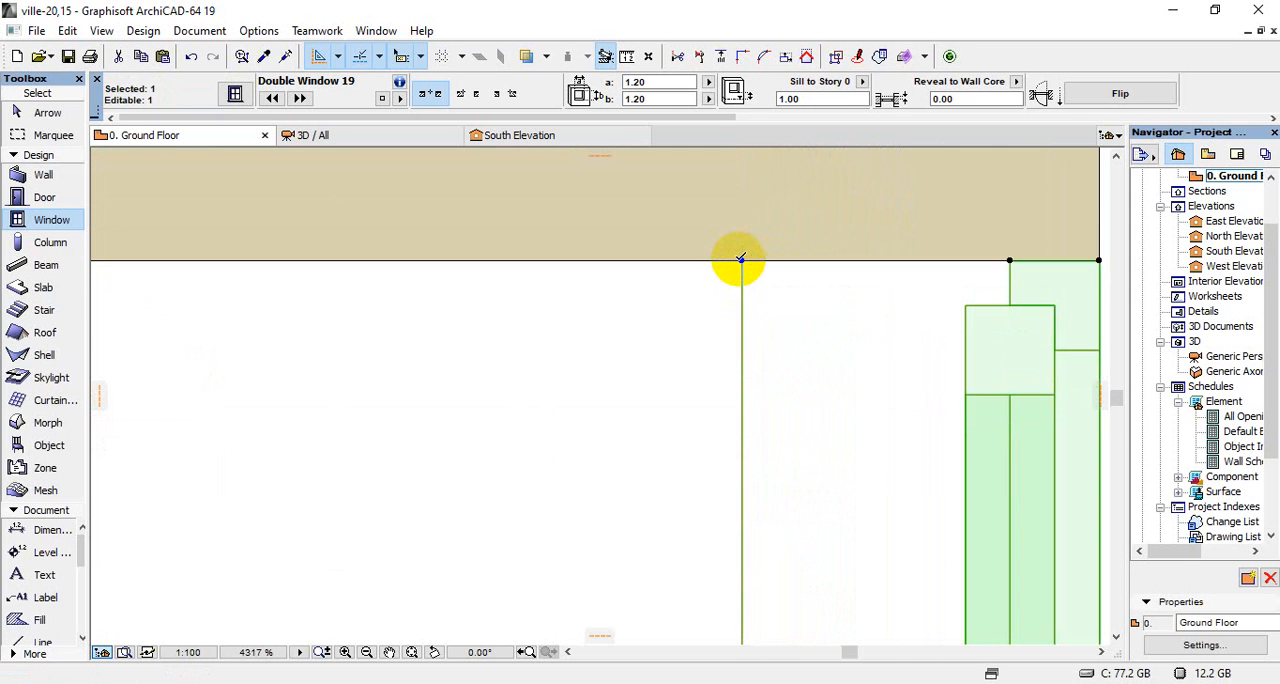
Move the same window 0.8 down the exterior wall, away from the partition wall's inner corner
{"action": "key", "text": "ctrl+d"}
{"action": "left_click", "coordinate": [741, 261]}
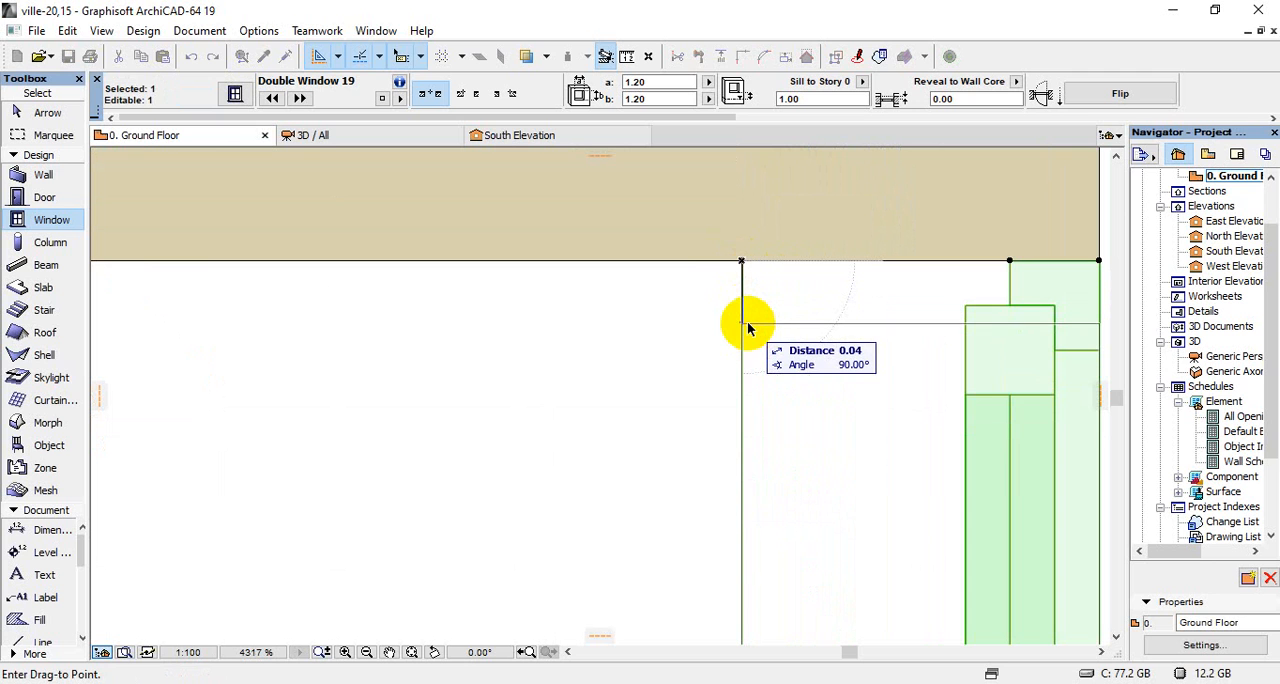
{"action": "type", "text": ".8"}
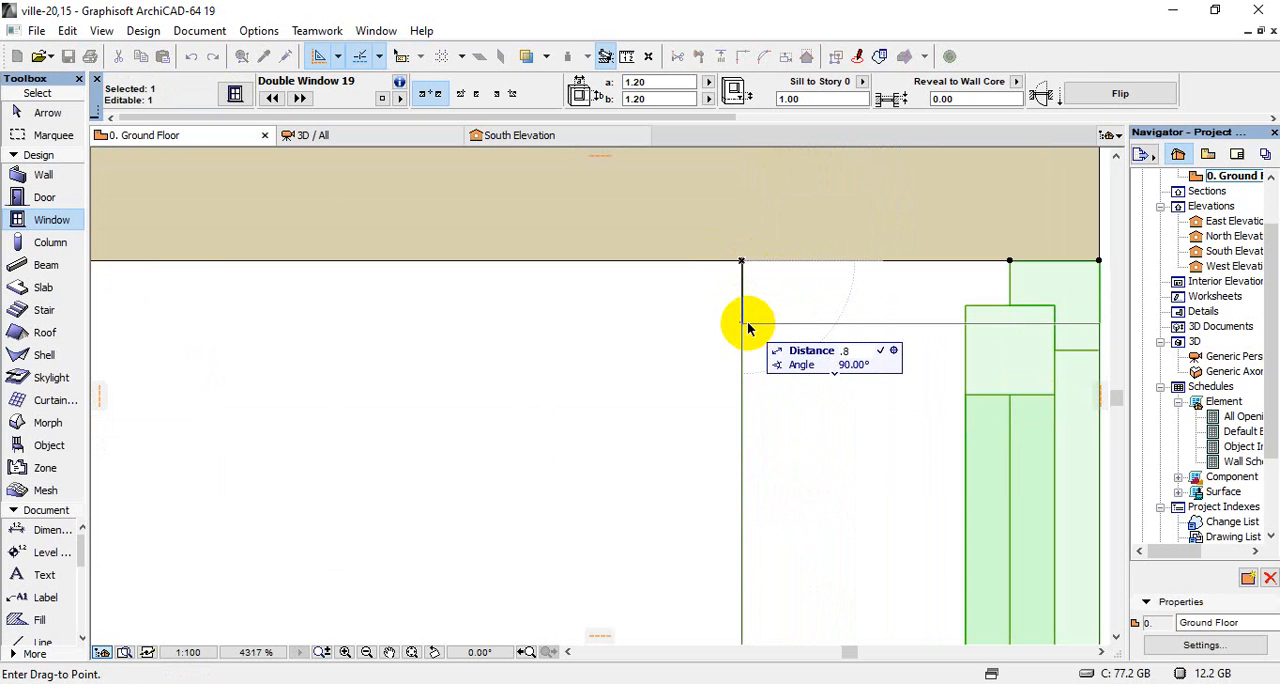
{"action": "key", "text": "Return"}
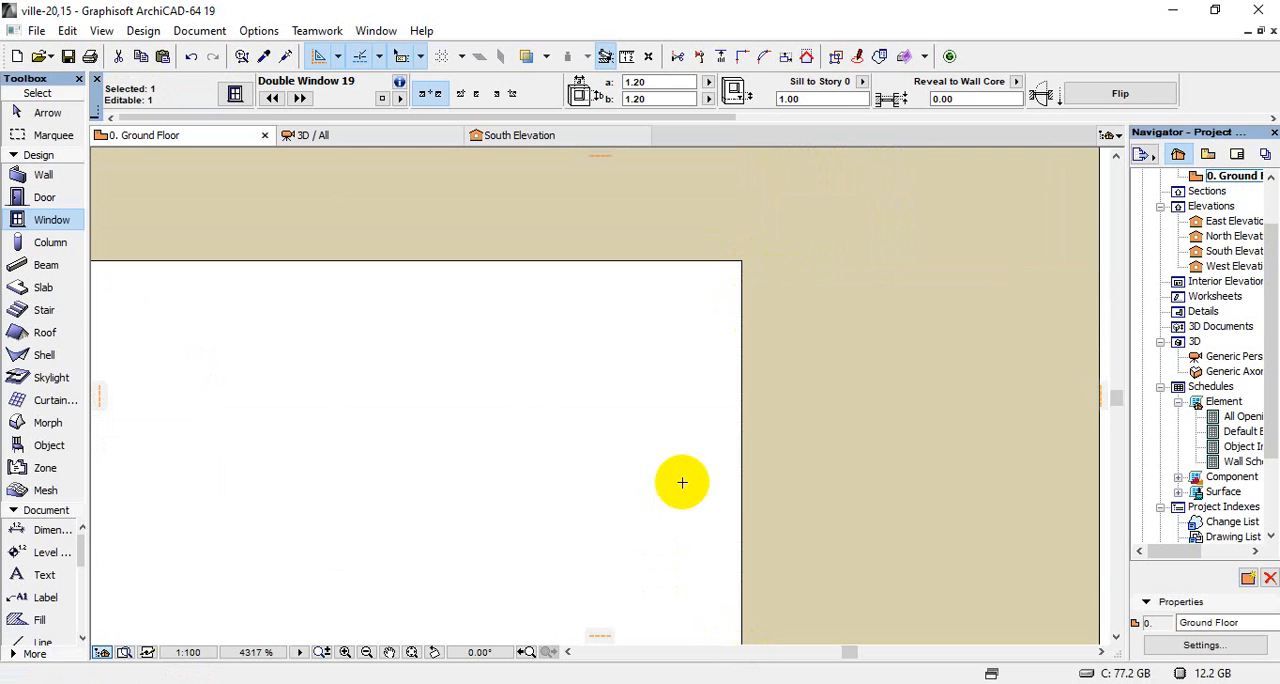
{"action": "scroll", "coordinate": [673, 482], "scroll_direction": "down", "scroll_amount": 15}
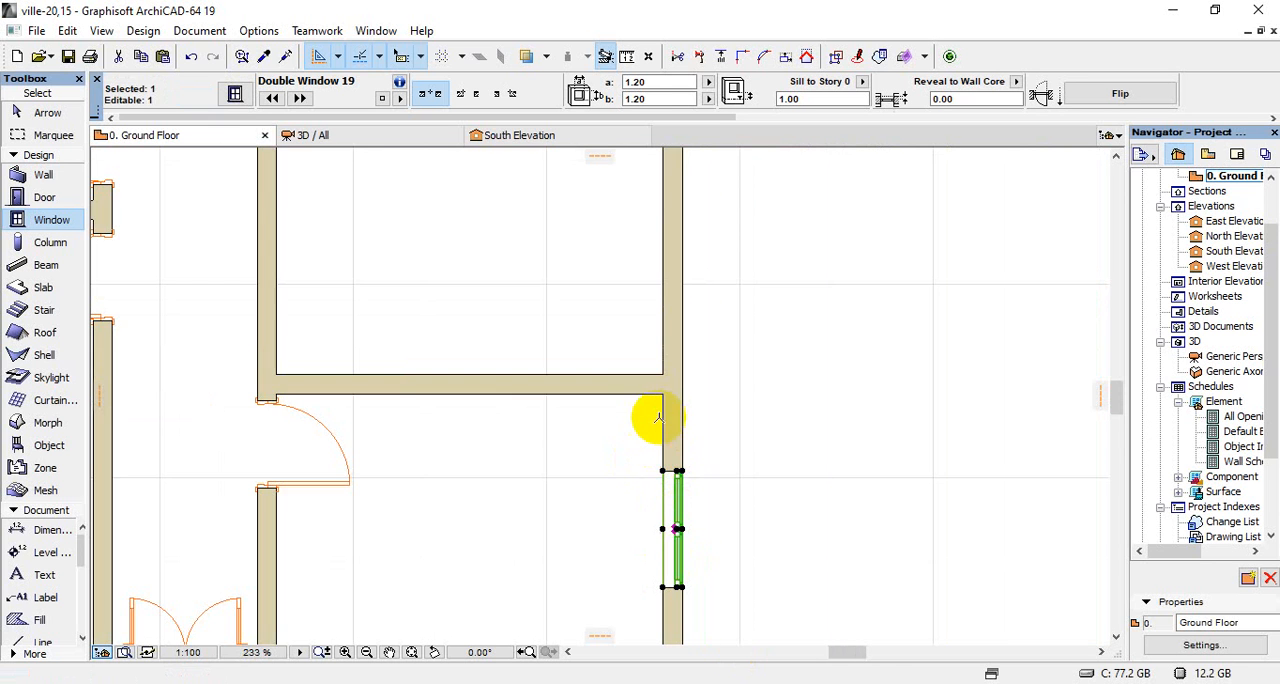
Copy the window further down the same exterior wall so the room has two windows
{"action": "scroll", "coordinate": [655, 540], "scroll_direction": "up", "scroll_amount": 5}
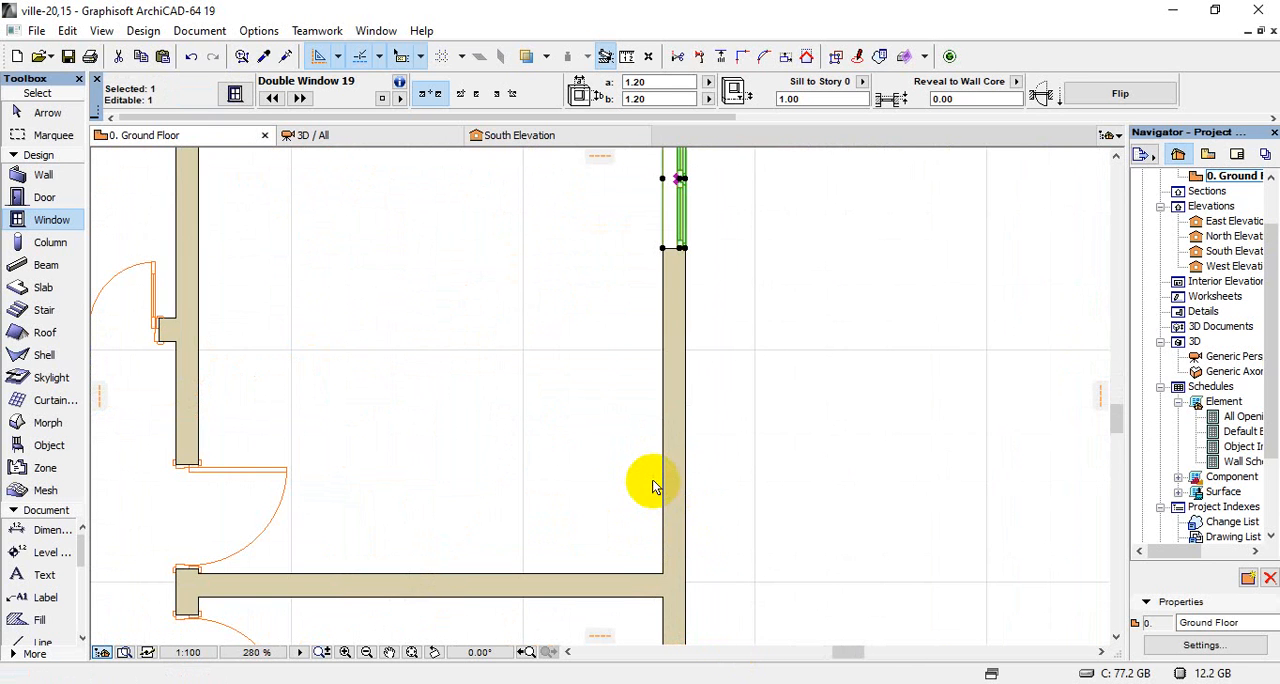
{"action": "key", "text": "ctrl+d"}
{"action": "scroll", "coordinate": [586, 386], "scroll_direction": "down", "scroll_amount": 4}
{"action": "scroll", "coordinate": [630, 340], "scroll_direction": "up", "scroll_amount": 4}
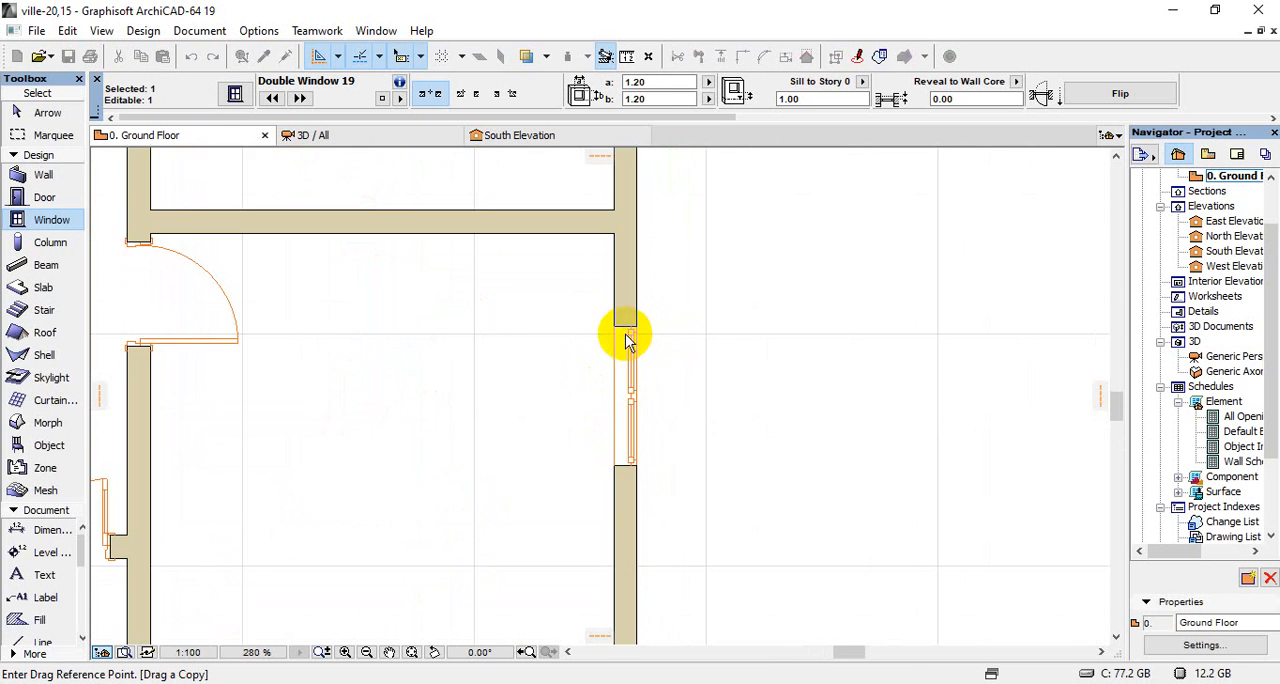
{"action": "left_click", "coordinate": [615, 326]}
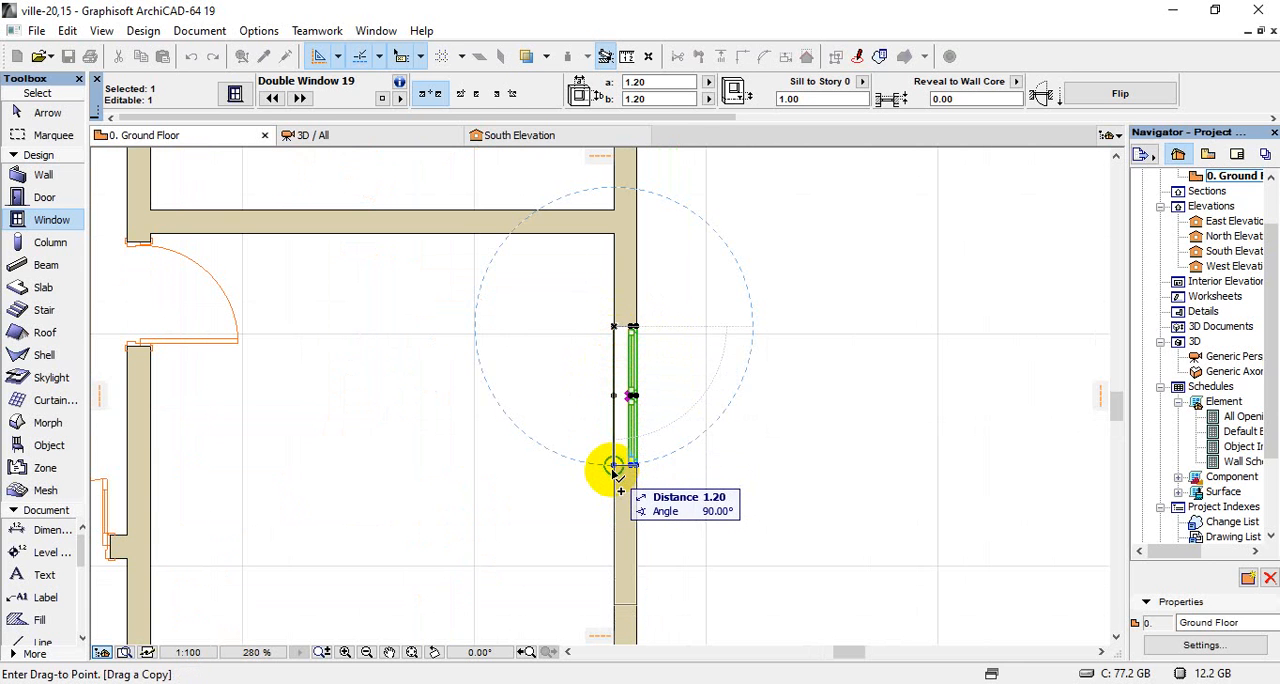
{"action": "key", "text": "Return"}
{"action": "scroll", "coordinate": [614, 437], "scroll_direction": "down", "scroll_amount": 3}
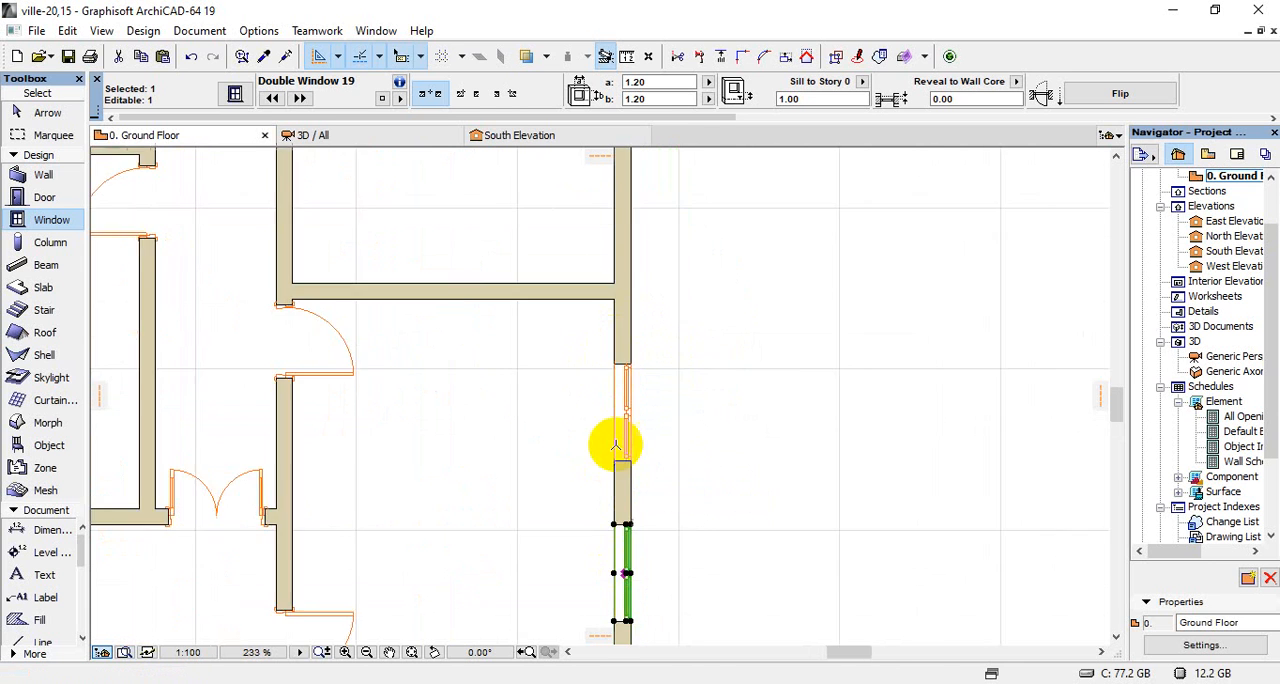
{"action": "scroll", "coordinate": [604, 545], "scroll_direction": "up", "scroll_amount": 2}
{"action": "key", "text": "Escape"}
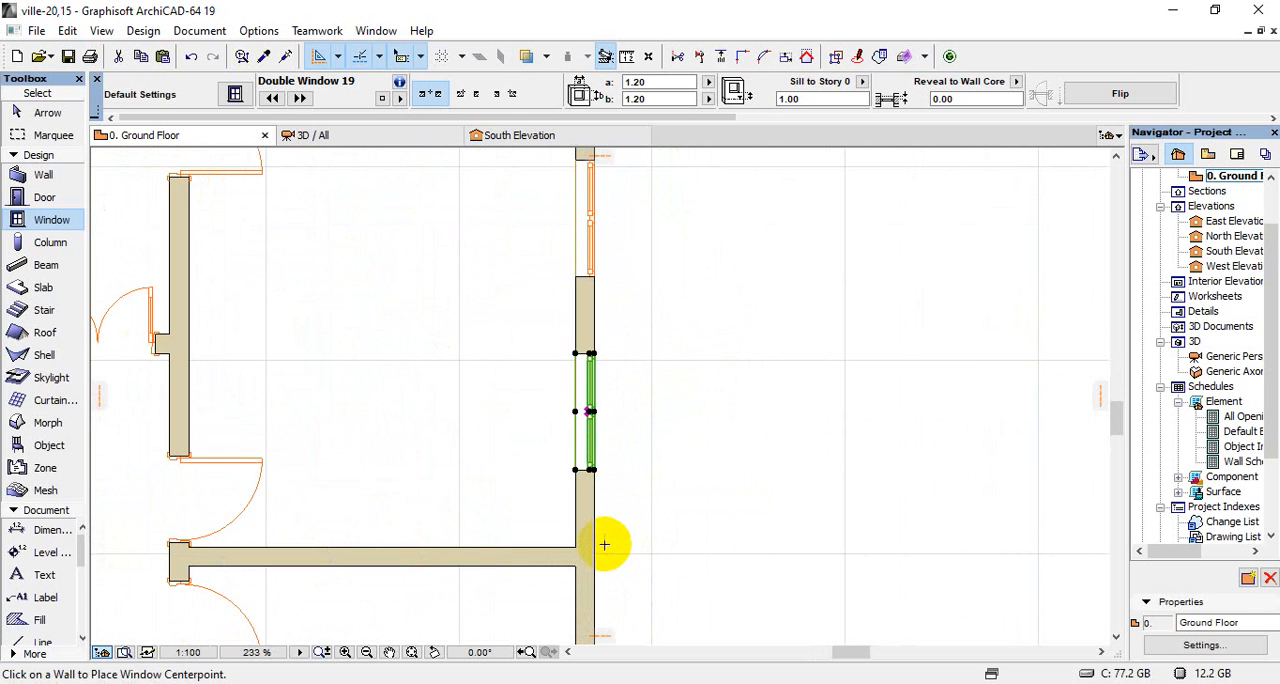
Place a double window in the middle of the right exterior wall of the next room up
{"action": "scroll", "coordinate": [580, 545], "scroll_direction": "down", "scroll_amount": 5}
{"action": "scroll", "coordinate": [537, 460], "scroll_direction": "up", "scroll_amount": 4}
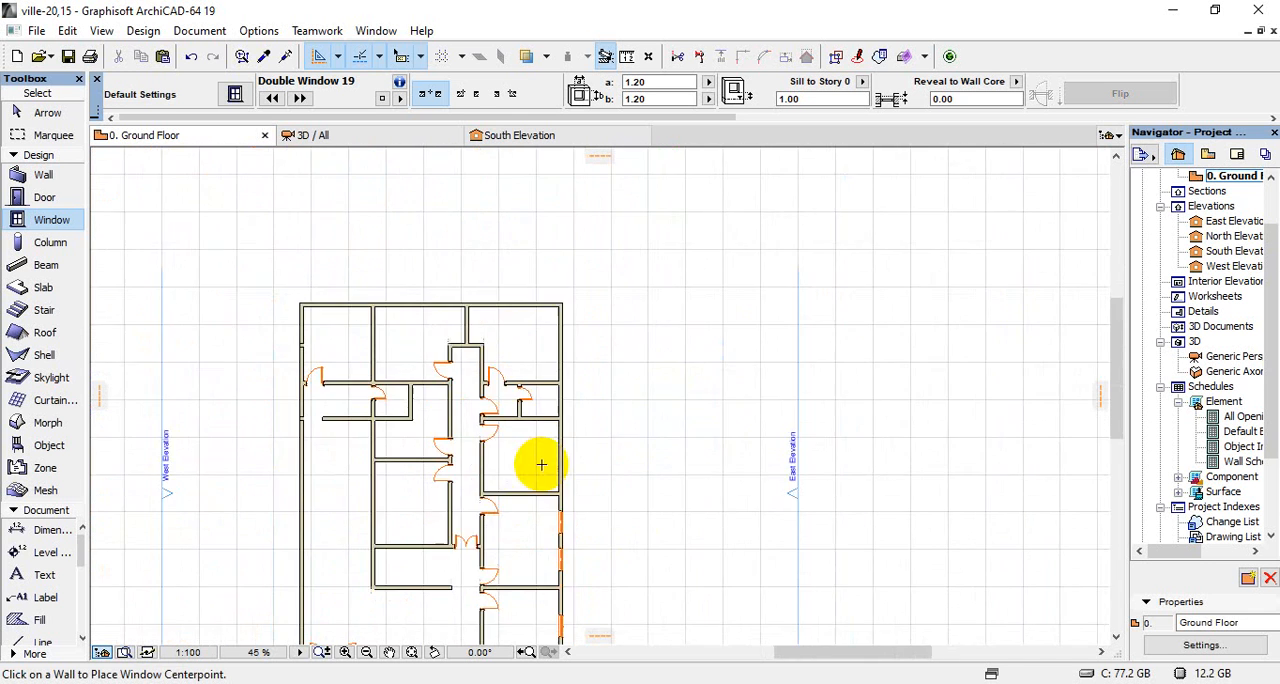
{"action": "left_click", "coordinate": [596, 436]}
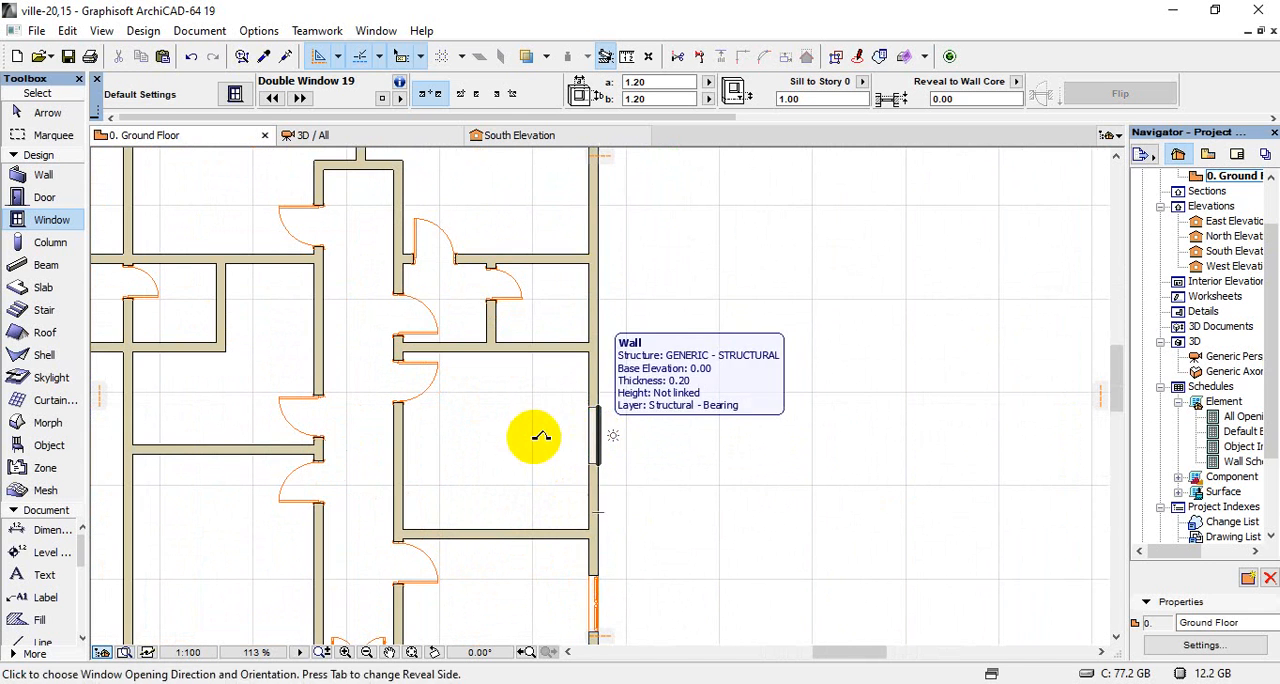
{"action": "left_click", "coordinate": [566, 491]}
Place two double windows in the upper-right corner room: one in its right exterior wall, one in its top wall
{"action": "scroll", "coordinate": [551, 366], "scroll_direction": "down", "scroll_amount": 4}
{"action": "scroll", "coordinate": [563, 342], "scroll_direction": "up", "scroll_amount": 4}
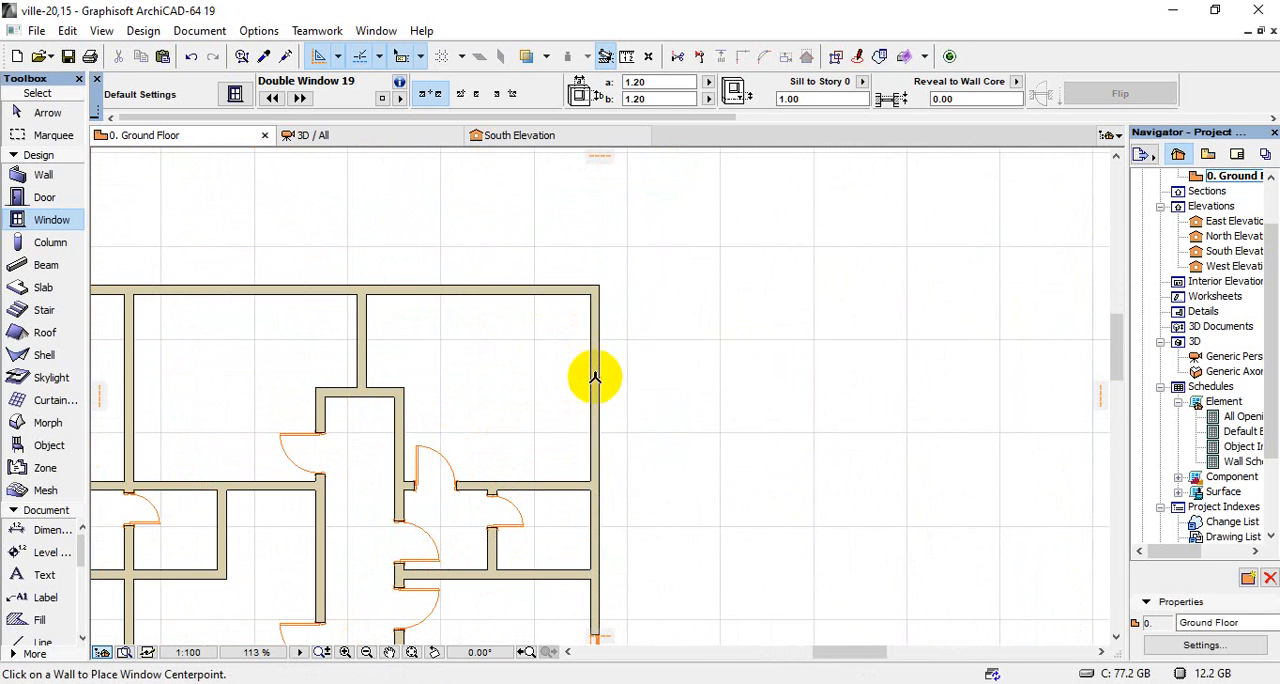
{"action": "left_click", "coordinate": [593, 376]}
{"action": "left_click", "coordinate": [505, 378]}
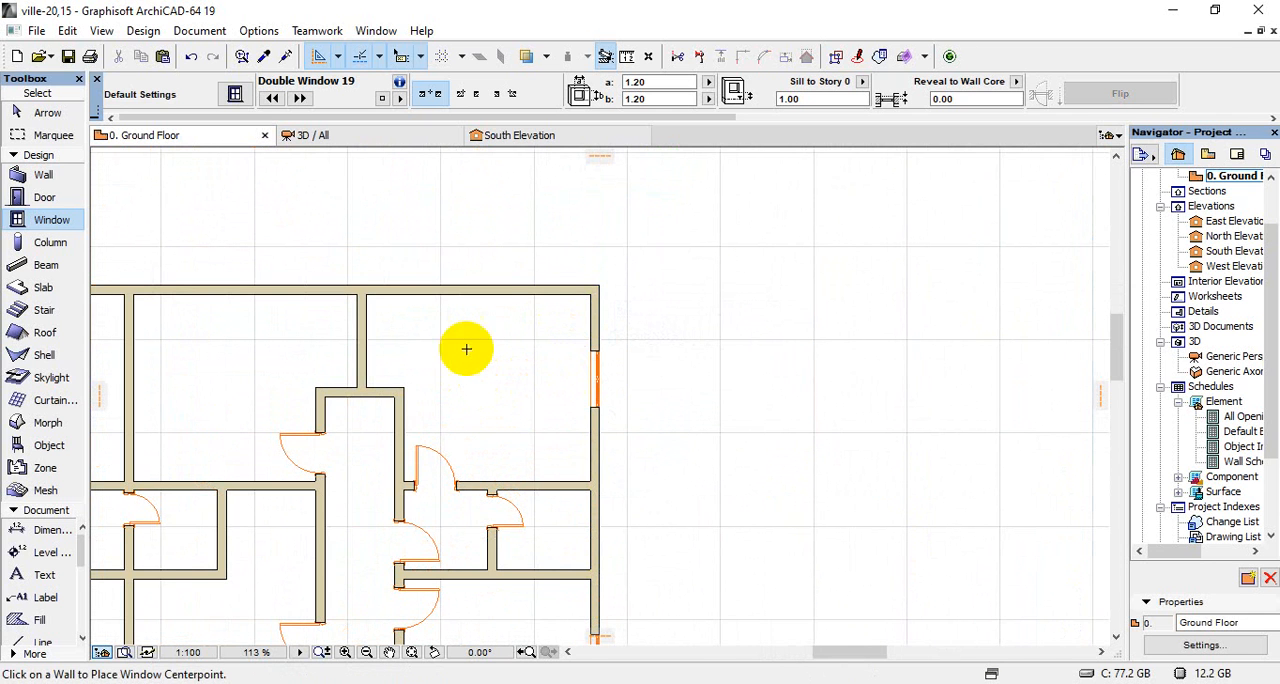
{"action": "left_click", "coordinate": [471, 289]}
{"action": "left_click", "coordinate": [487, 355]}
Place a double window in the top exterior wall of both the upper-middle room and the upper-left room
{"action": "scroll", "coordinate": [540, 337], "scroll_direction": "down", "scroll_amount": 4}
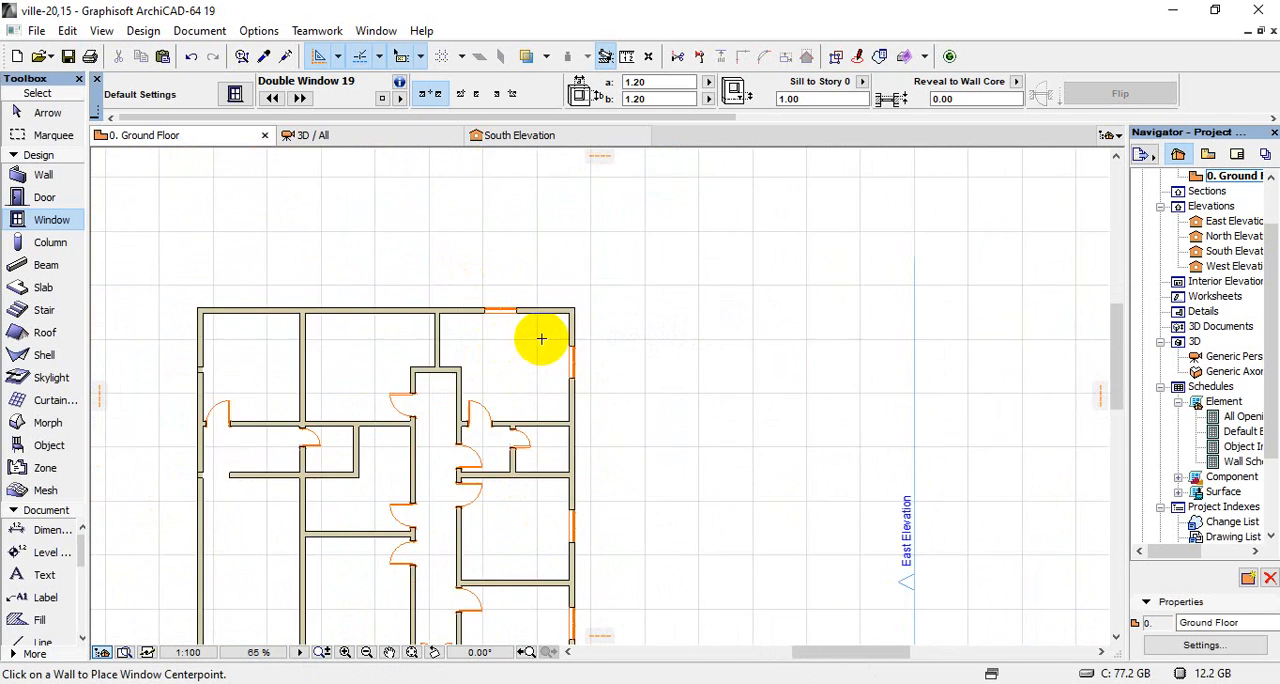
{"action": "scroll", "coordinate": [408, 320], "scroll_direction": "up", "scroll_amount": 4}
{"action": "left_click", "coordinate": [476, 322]}
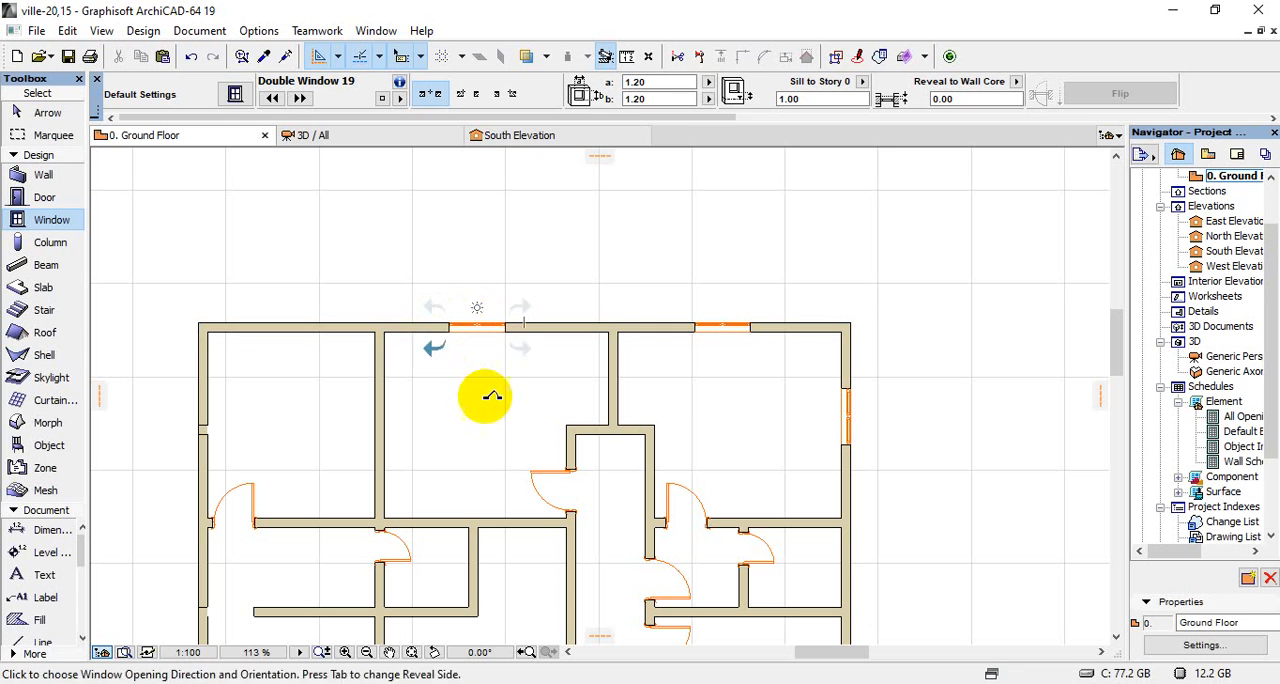
{"action": "left_click", "coordinate": [480, 391]}
{"action": "left_click", "coordinate": [282, 320]}
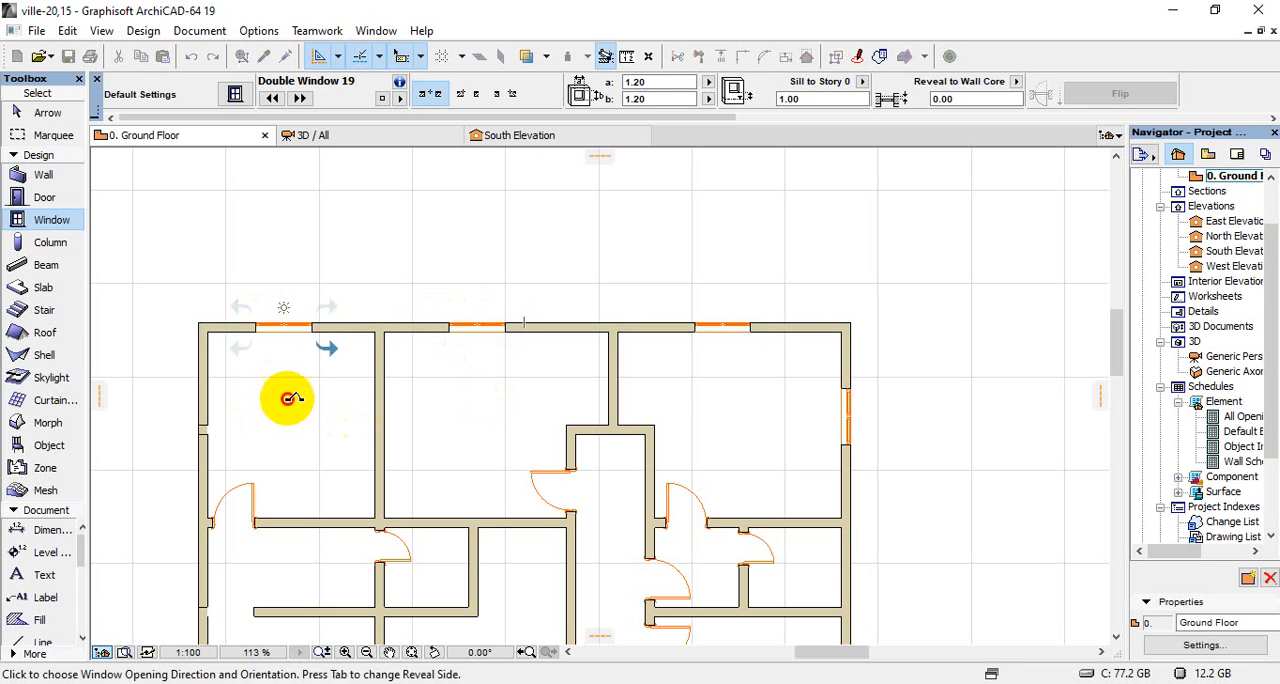
{"action": "left_click", "coordinate": [355, 372]}
Remove the short wall piece from the upper-left room's left exterior wall and place a double window there
{"action": "scroll", "coordinate": [357, 371], "scroll_direction": "down", "scroll_amount": 3}
{"action": "scroll", "coordinate": [300, 400], "scroll_direction": "up", "scroll_amount": 8}
{"action": "left_click", "coordinate": [303, 383]}
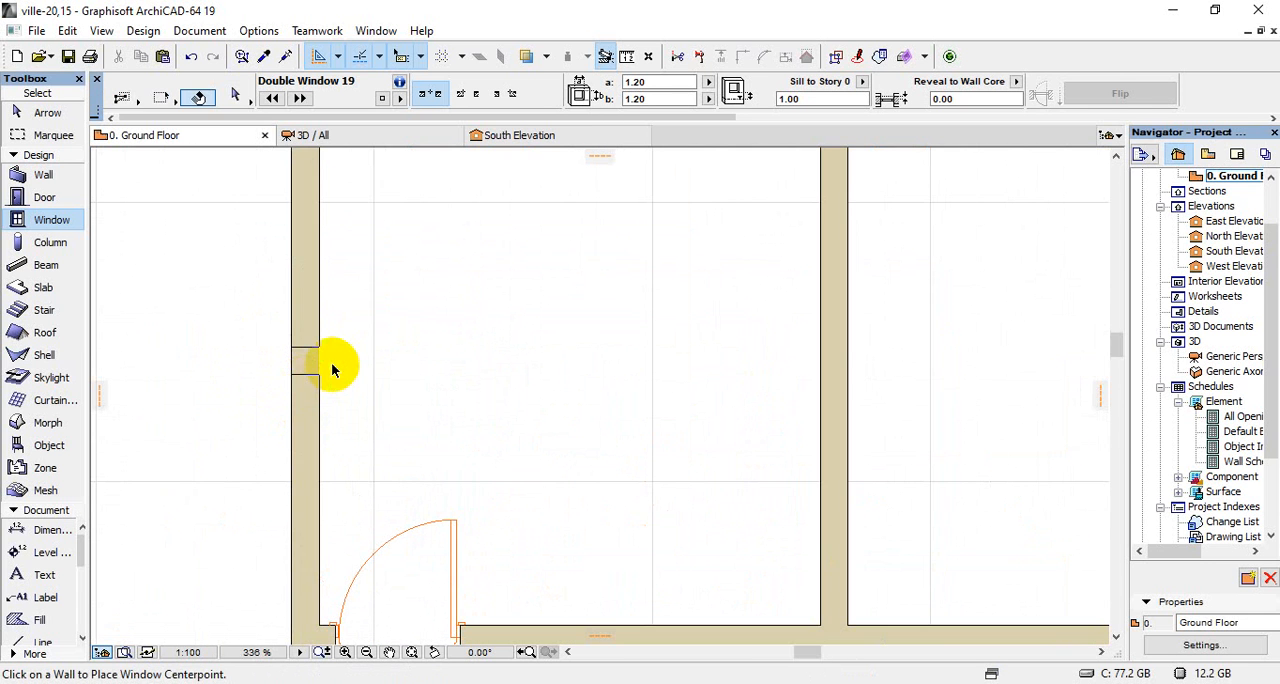
{"action": "left_click", "coordinate": [318, 378]}
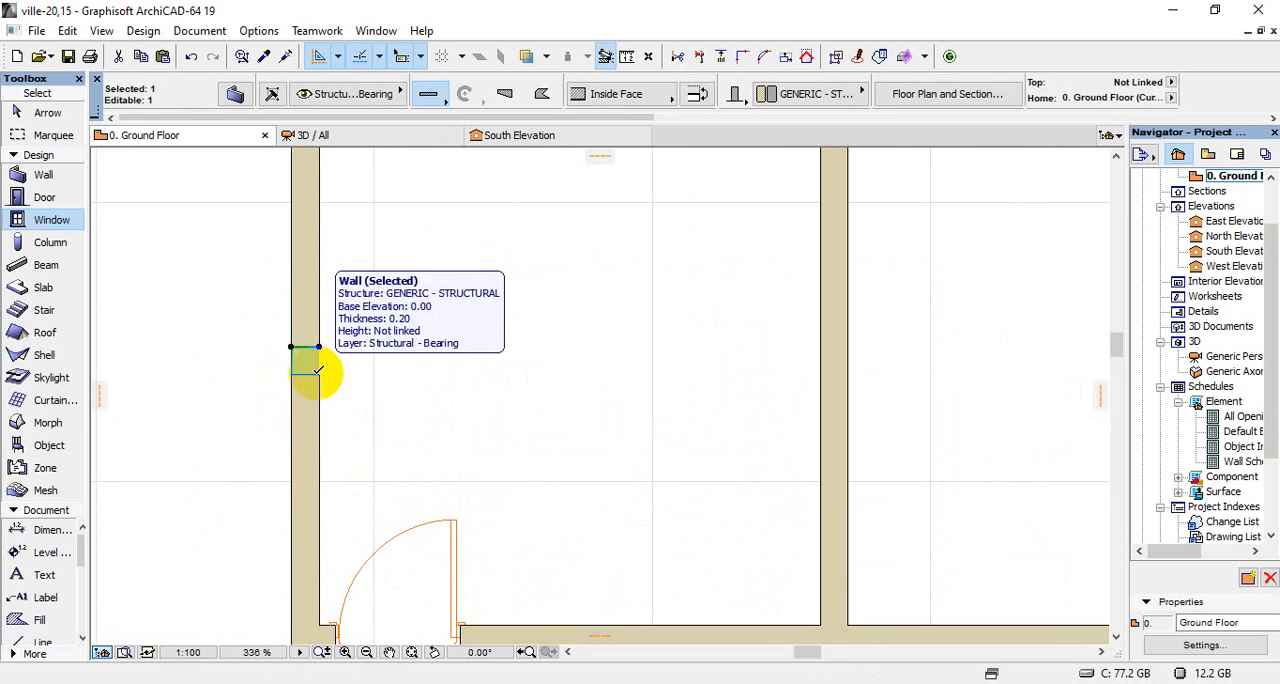
{"action": "key", "text": "Escape"}
{"action": "scroll", "coordinate": [315, 372], "scroll_direction": "down", "scroll_amount": 3}
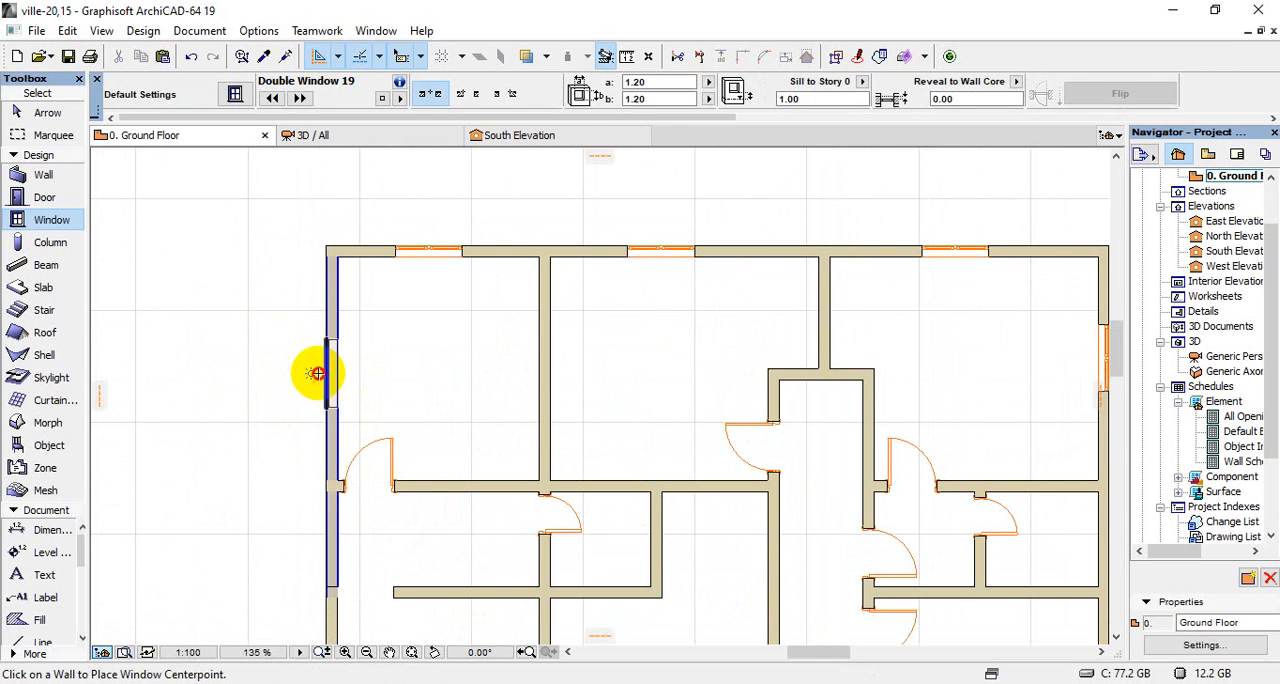
{"action": "left_click", "coordinate": [316, 373]}
{"action": "left_click", "coordinate": [406, 360]}
Delete the short leftover wall piece in the left exterior wall, in line with the freestanding partition end
{"action": "scroll", "coordinate": [409, 380], "scroll_direction": "down", "scroll_amount": 3}
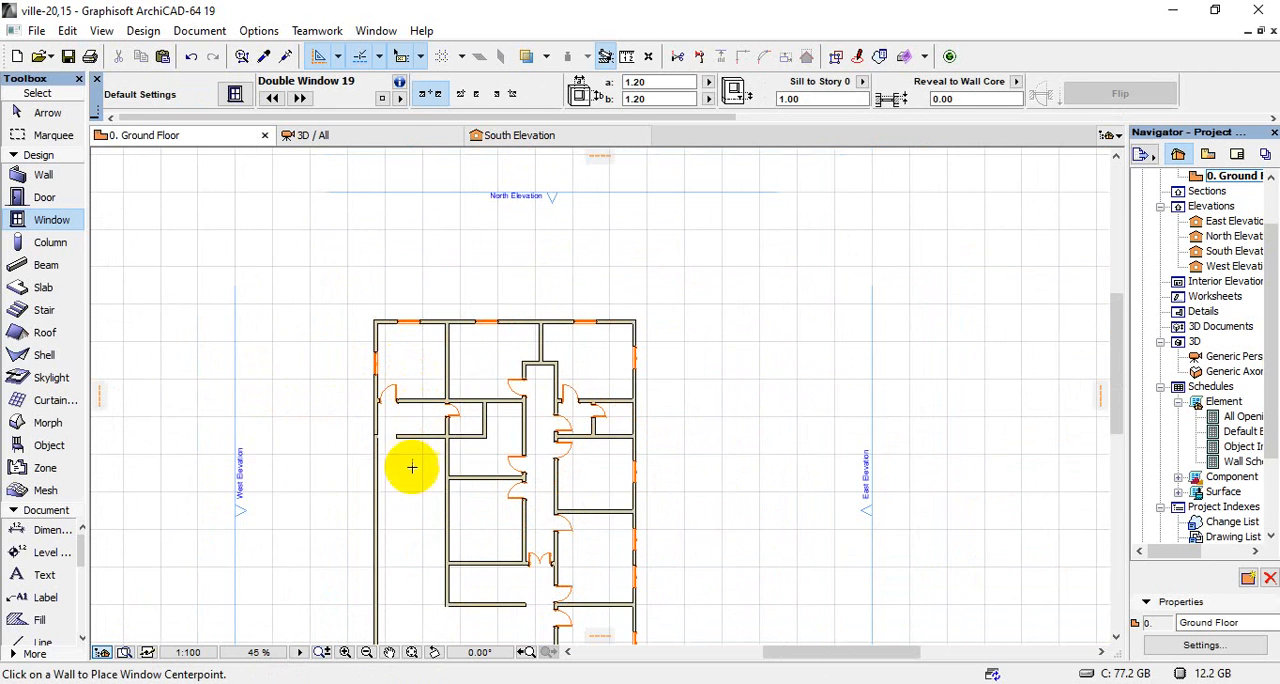
{"action": "scroll", "coordinate": [383, 449], "scroll_direction": "up", "scroll_amount": 4}
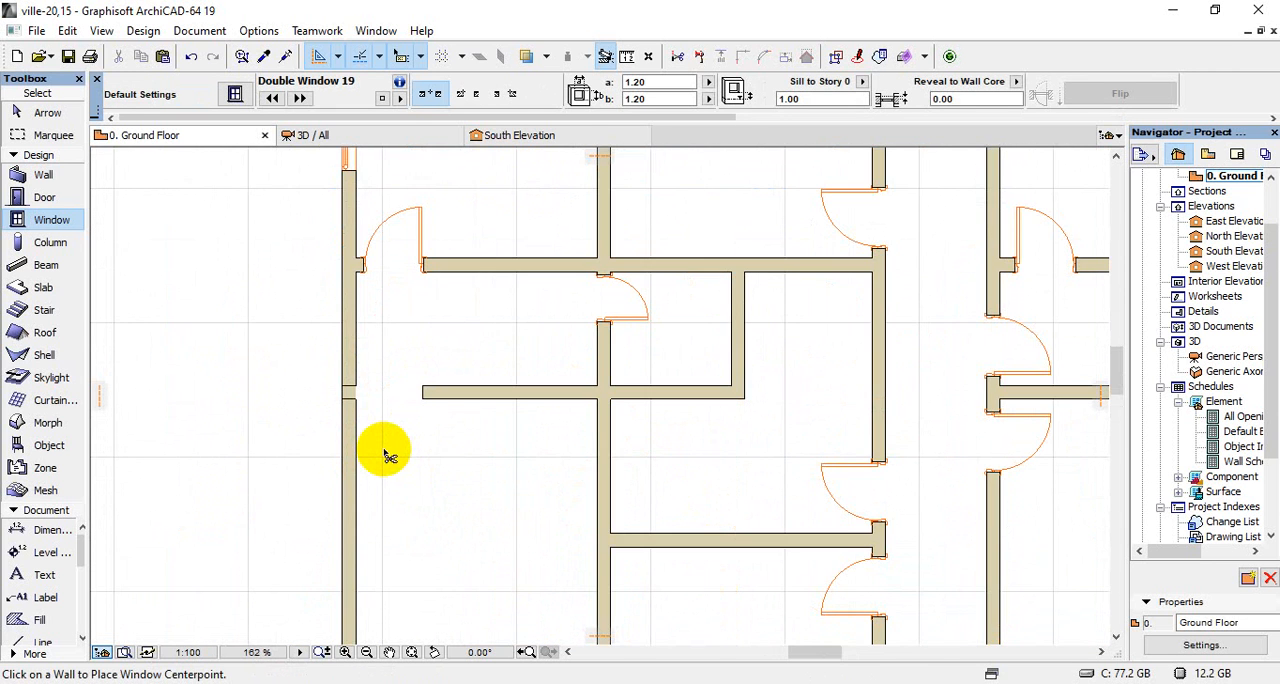
{"action": "left_click", "coordinate": [352, 388], "text": "shift"}
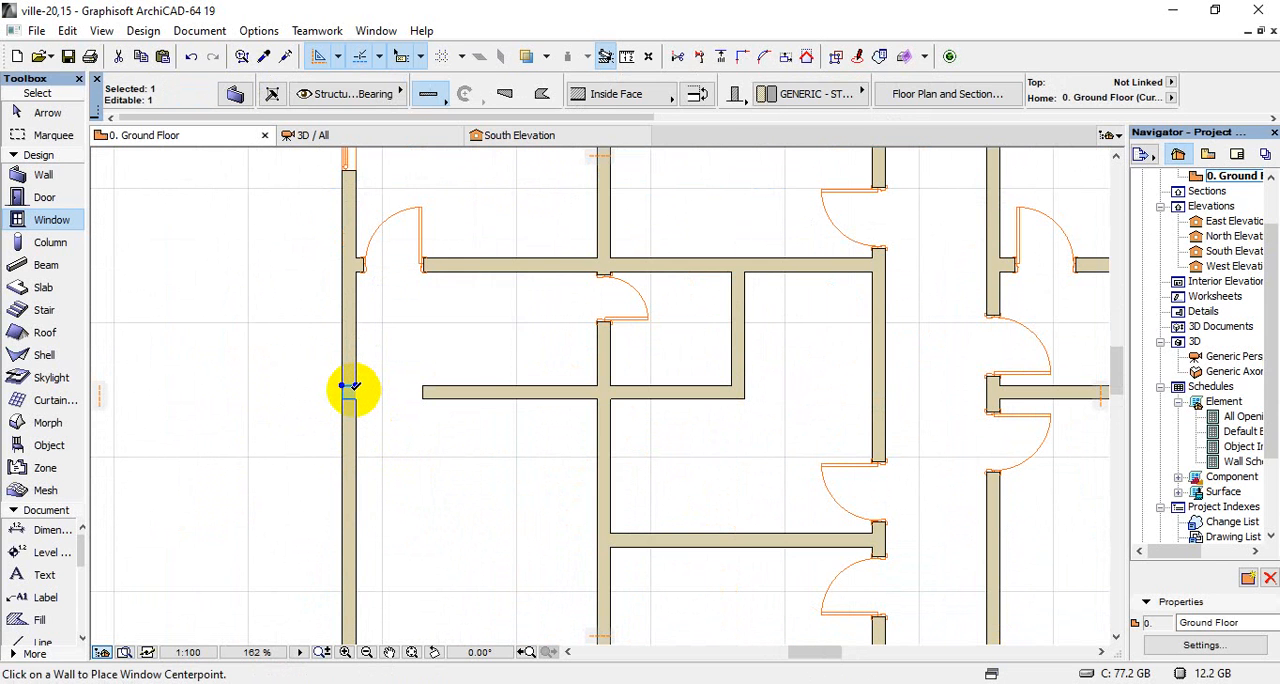
{"action": "key", "text": "Delete"}
Place a double window in the left wall of each of the two inner rooms facing the open side area
{"action": "scroll", "coordinate": [363, 371], "scroll_direction": "down", "scroll_amount": 6}
{"action": "scroll", "coordinate": [355, 420], "scroll_direction": "up", "scroll_amount": 3}
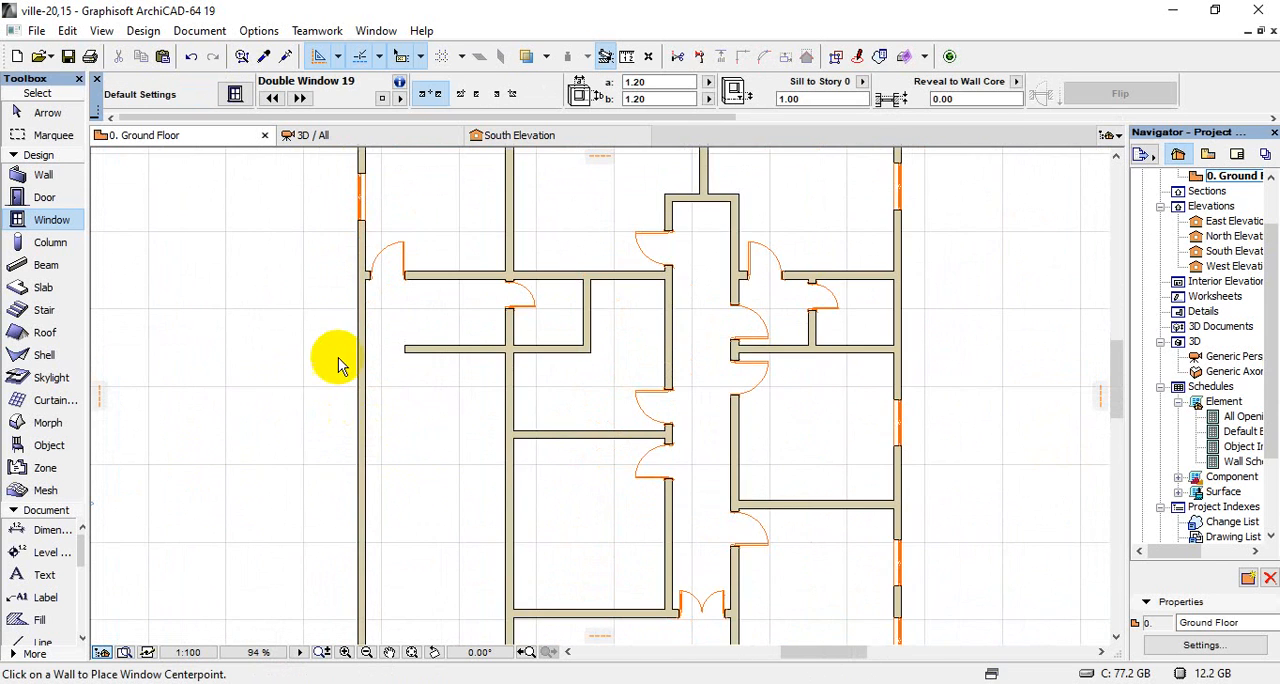
{"action": "scroll", "coordinate": [338, 365], "scroll_direction": "down", "scroll_amount": 3}
{"action": "scroll", "coordinate": [340, 403], "scroll_direction": "up", "scroll_amount": 8}
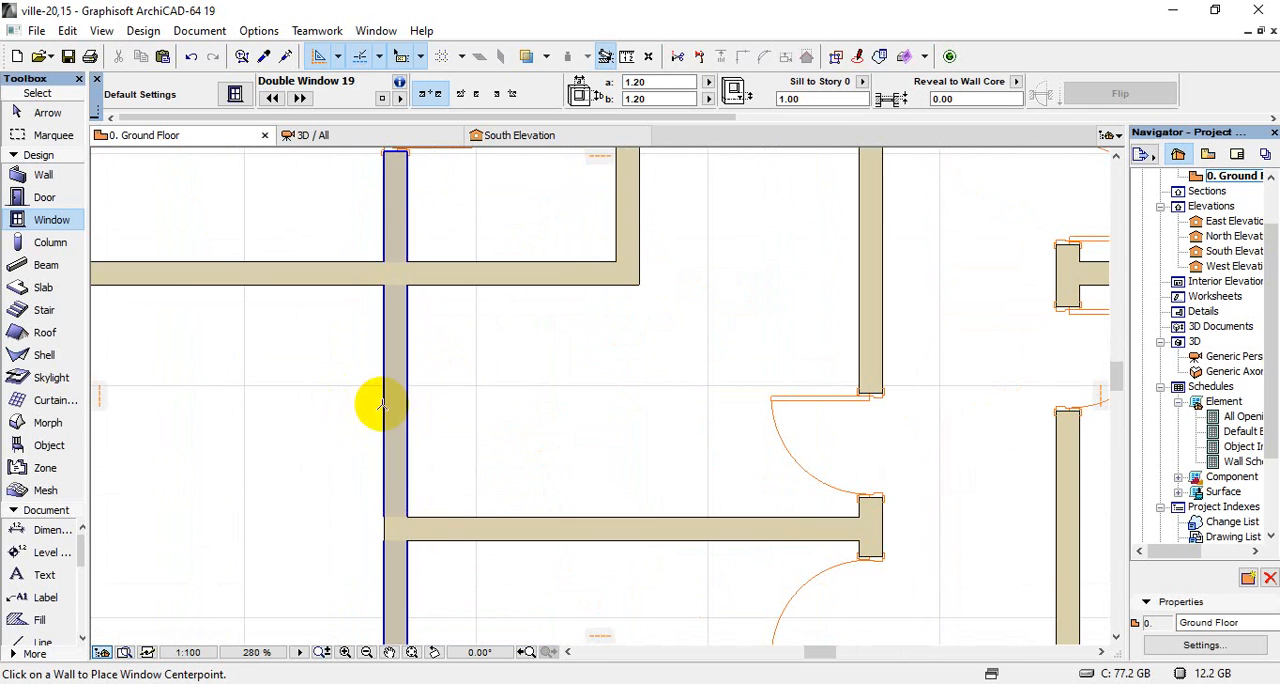
{"action": "left_click", "coordinate": [378, 402]}
{"action": "left_click", "coordinate": [455, 390]}
{"action": "scroll", "coordinate": [451, 360], "scroll_direction": "down", "scroll_amount": 7}
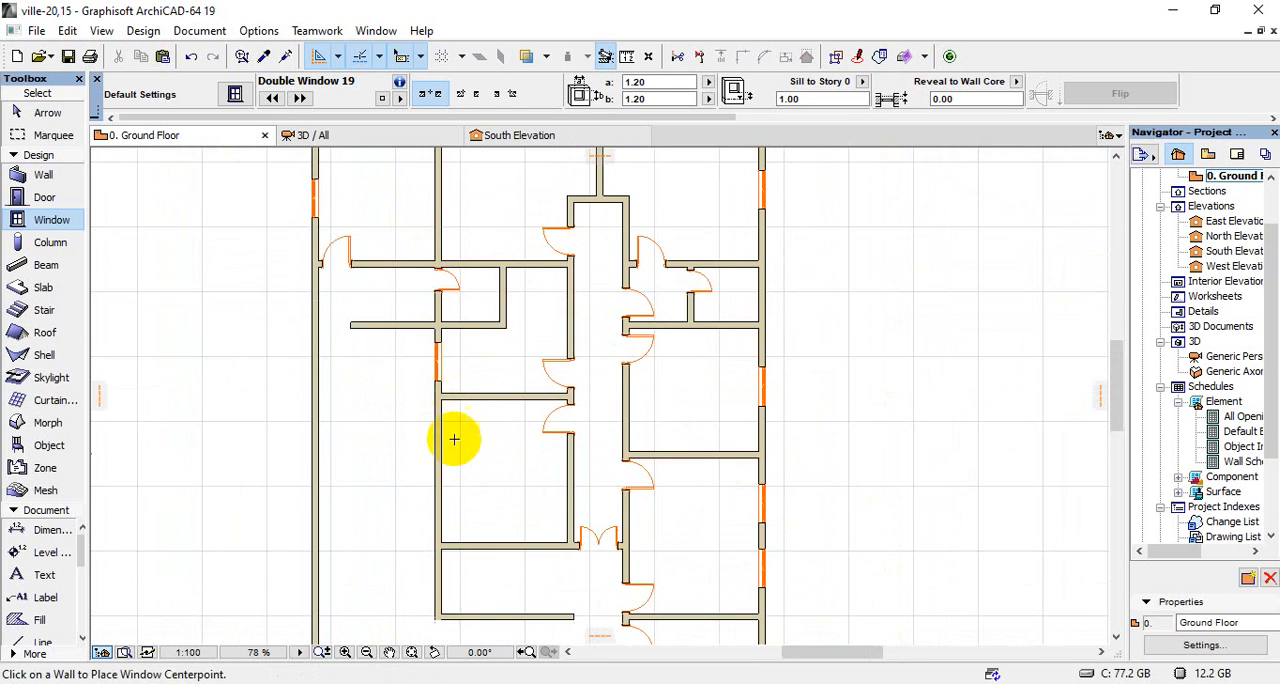
{"action": "scroll", "coordinate": [438, 472], "scroll_direction": "up", "scroll_amount": 3}
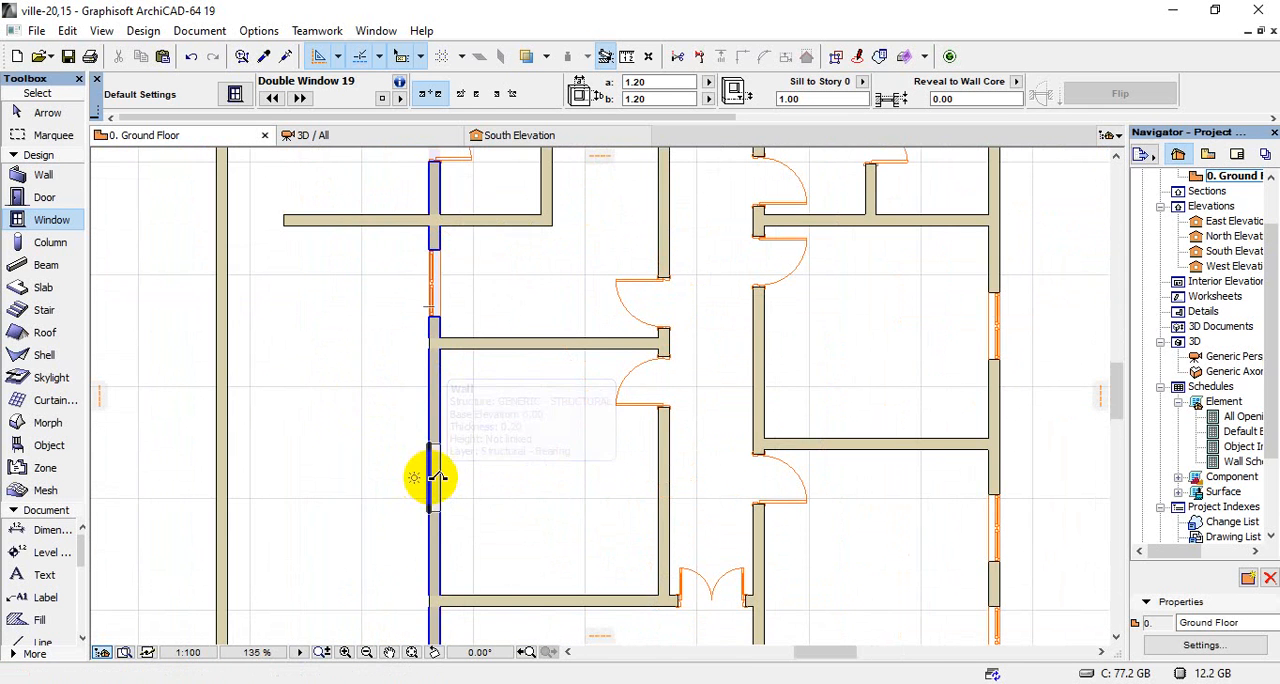
{"action": "scroll", "coordinate": [479, 411], "scroll_direction": "down", "scroll_amount": 7}
Inspect the placed double windows along the villa's exterior walls in the 3D perspective
{"action": "scroll", "coordinate": [503, 532], "scroll_direction": "down", "scroll_amount": 2}
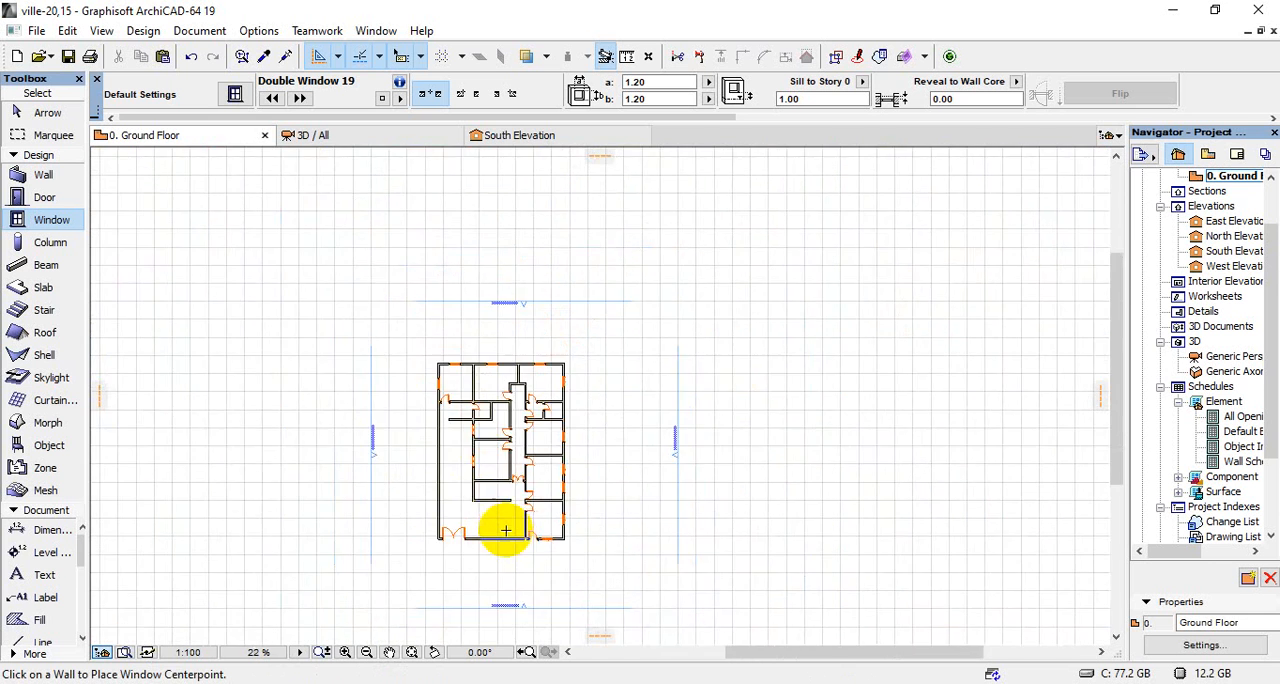
{"action": "scroll", "coordinate": [503, 529], "scroll_direction": "up", "scroll_amount": 5}
{"action": "scroll", "coordinate": [443, 510], "scroll_direction": "down", "scroll_amount": 3}
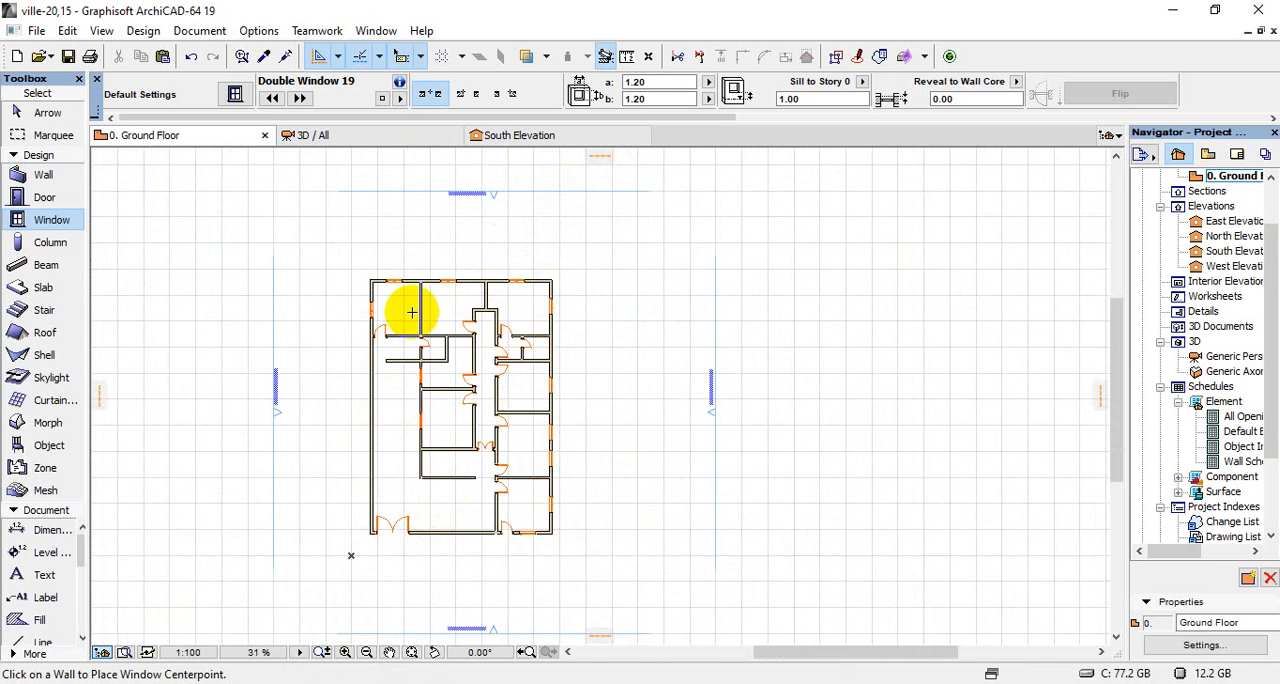
{"action": "left_click", "coordinate": [351, 136]}
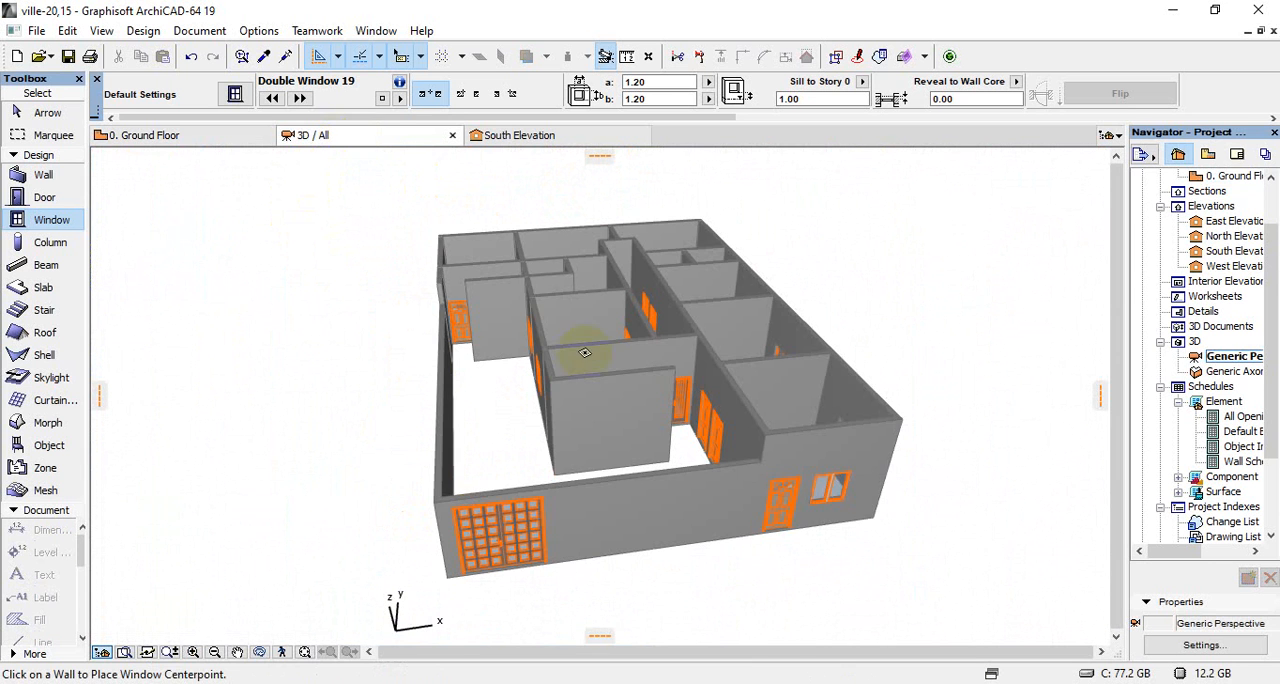
{"action": "left_click", "coordinate": [877, 512]}
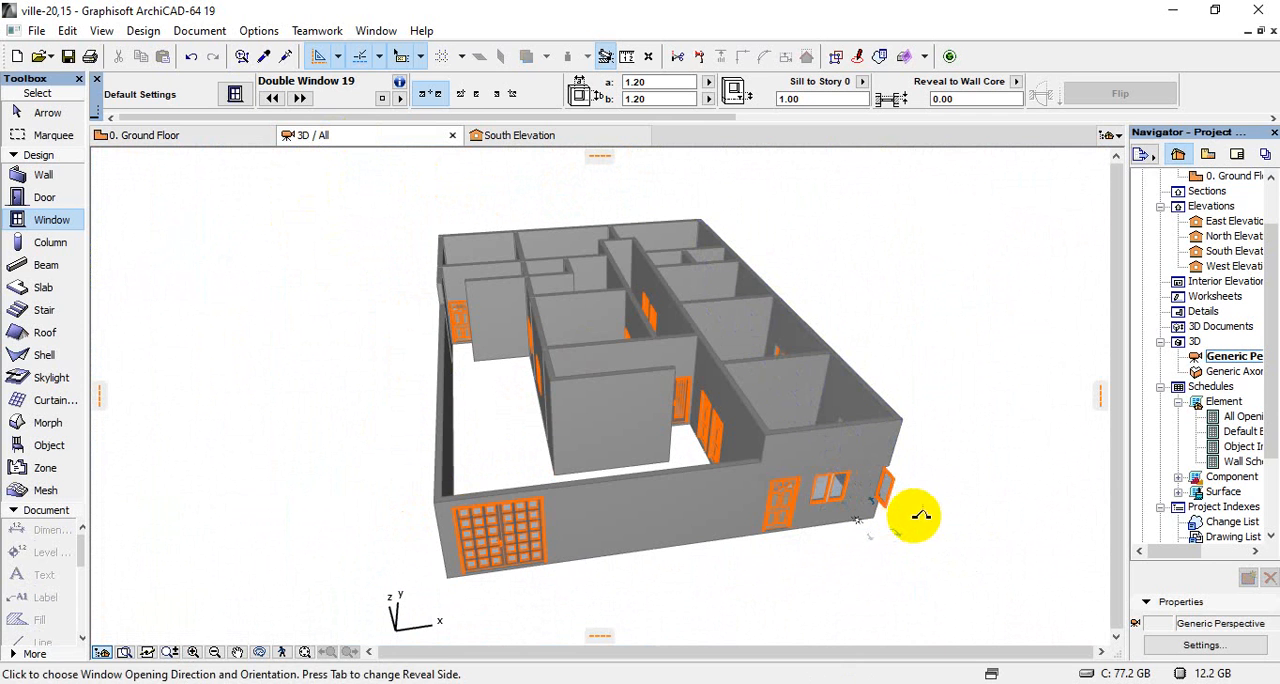
{"action": "key", "text": "Escape"}
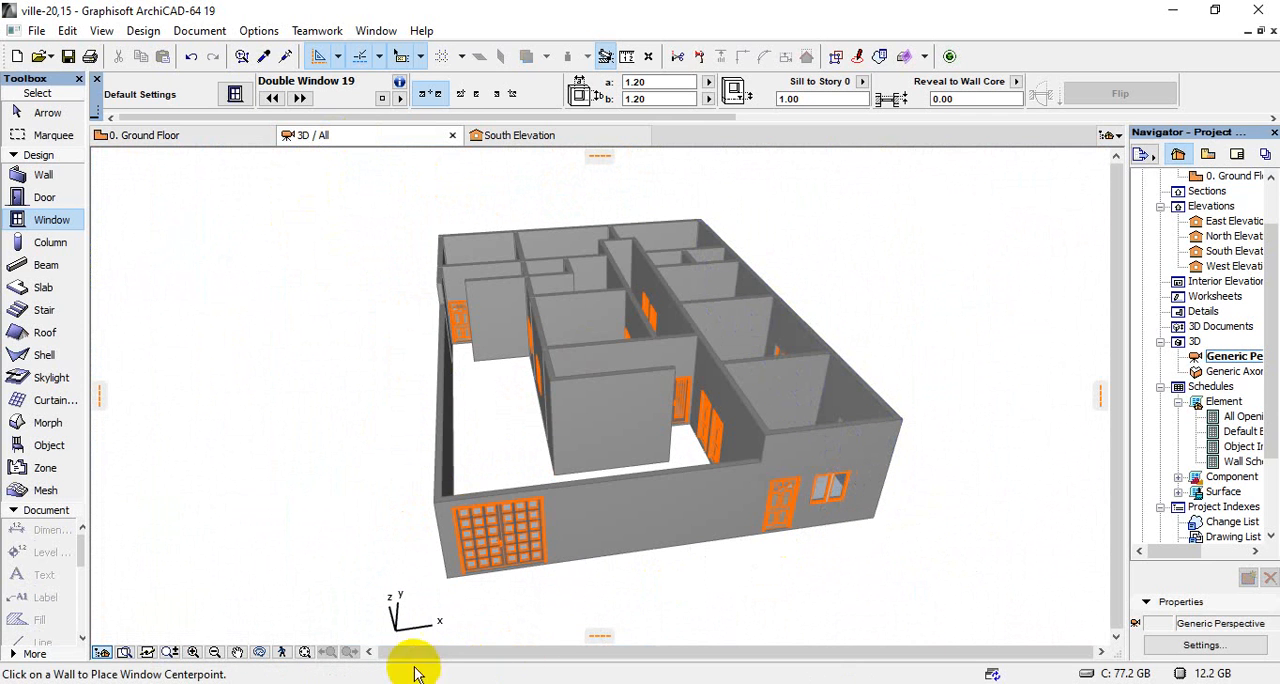
{"action": "left_click", "coordinate": [259, 652]}
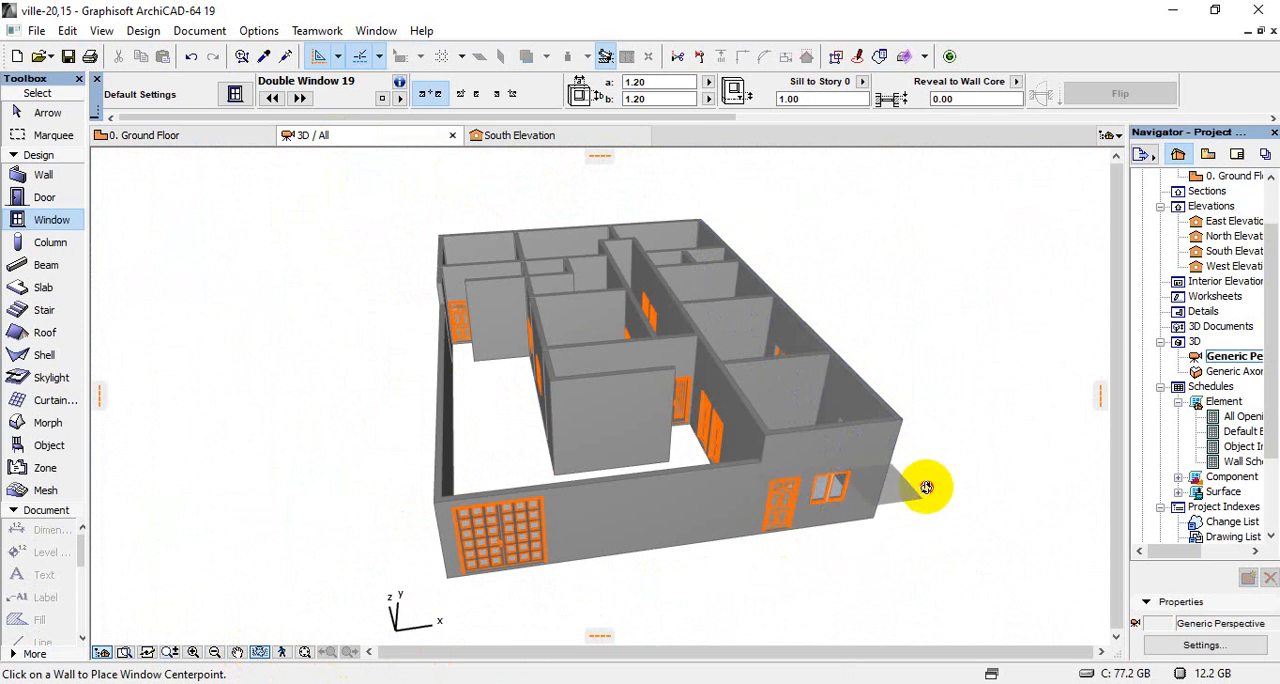
{"action": "left_click_drag", "start_coordinate": [929, 560], "coordinate": [583, 509]}
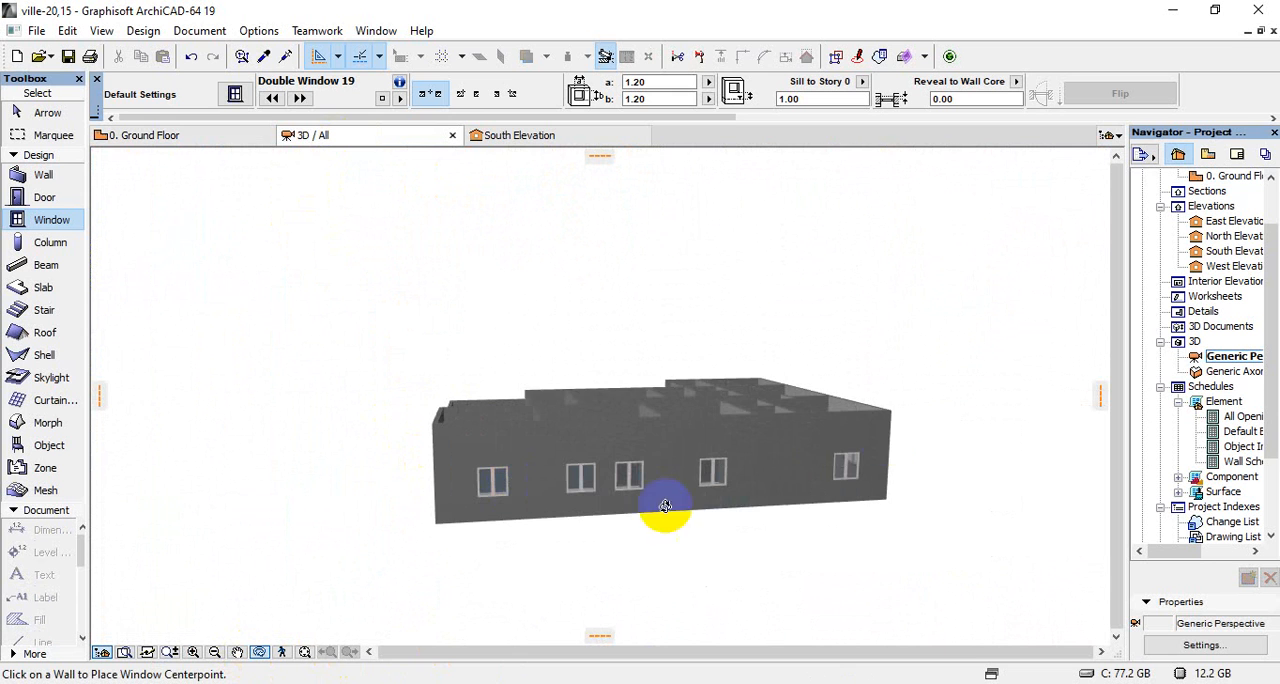
{"action": "left_click_drag", "start_coordinate": [737, 532], "coordinate": [679, 455]}
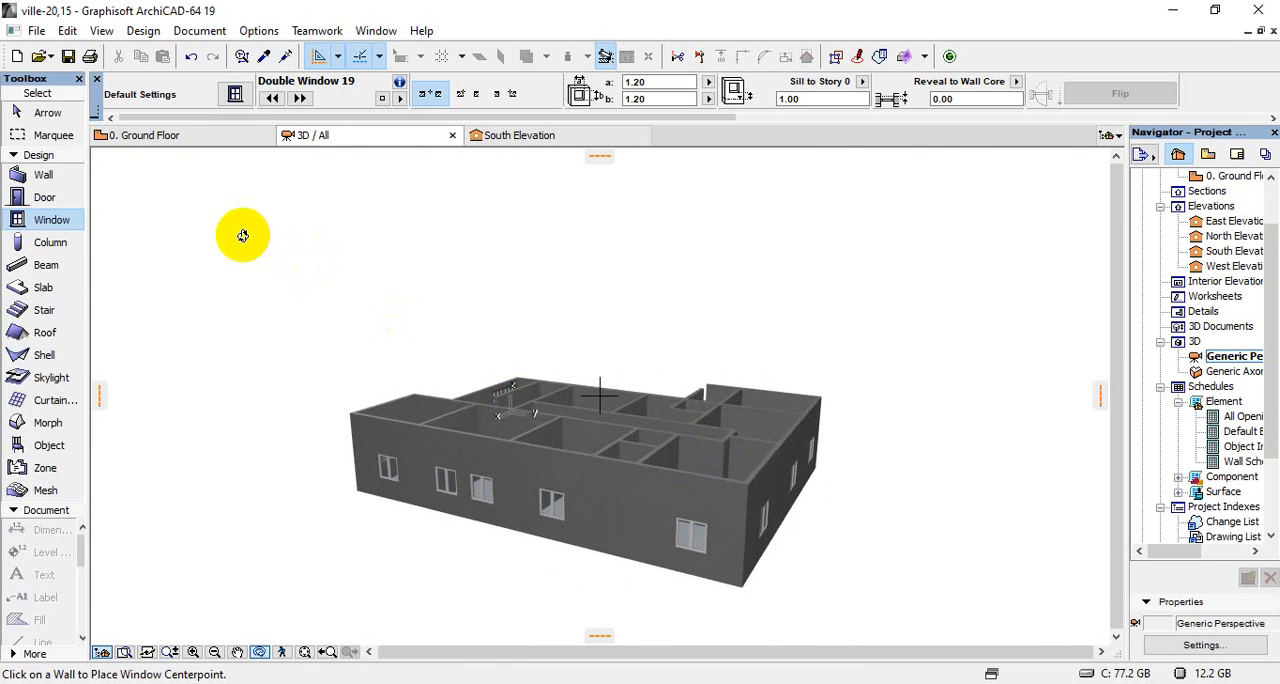
Return to the ground floor plan and choose Window 19 from Basic Windows 19 as the default window
{"action": "left_click", "coordinate": [158, 135]}
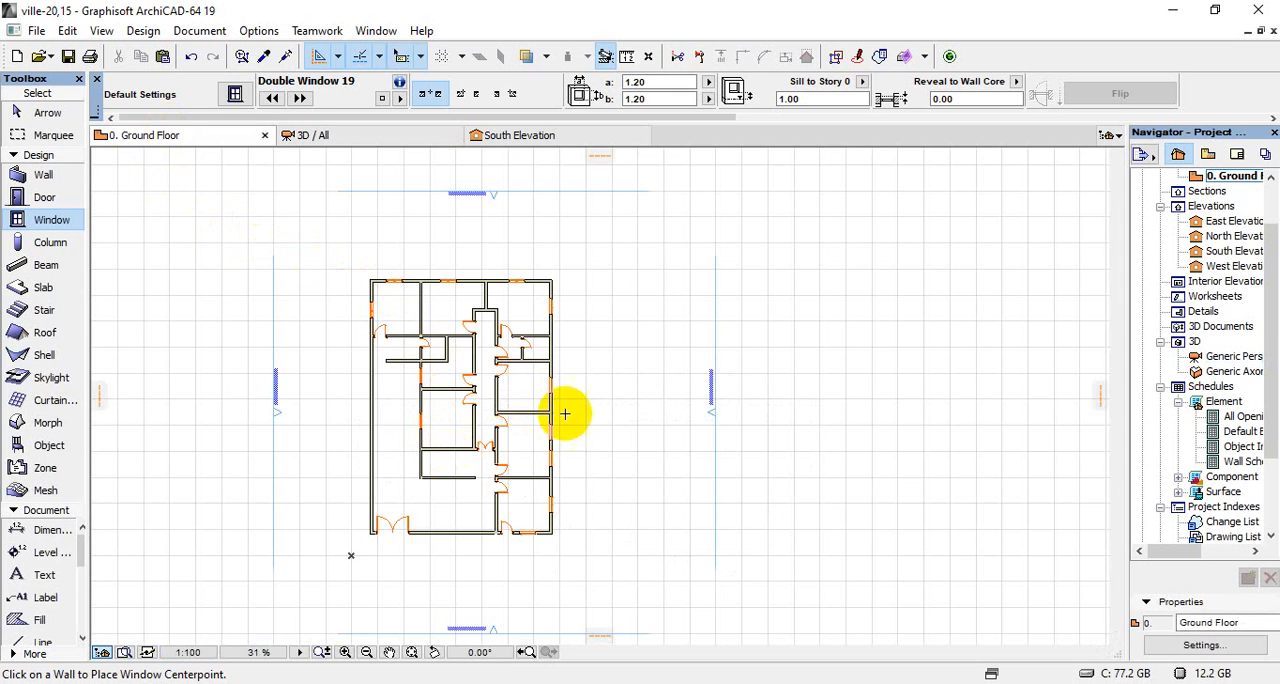
{"action": "scroll", "coordinate": [563, 410], "scroll_direction": "up", "scroll_amount": 4}
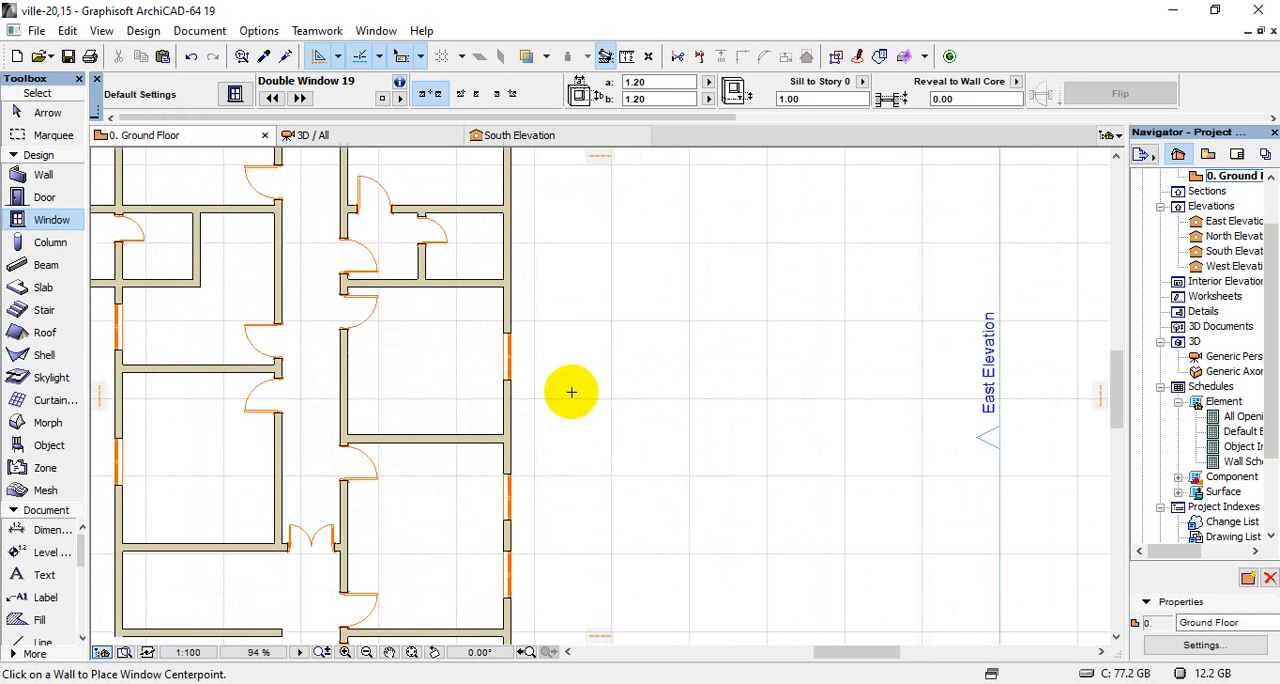
{"action": "left_click", "coordinate": [236, 94]}
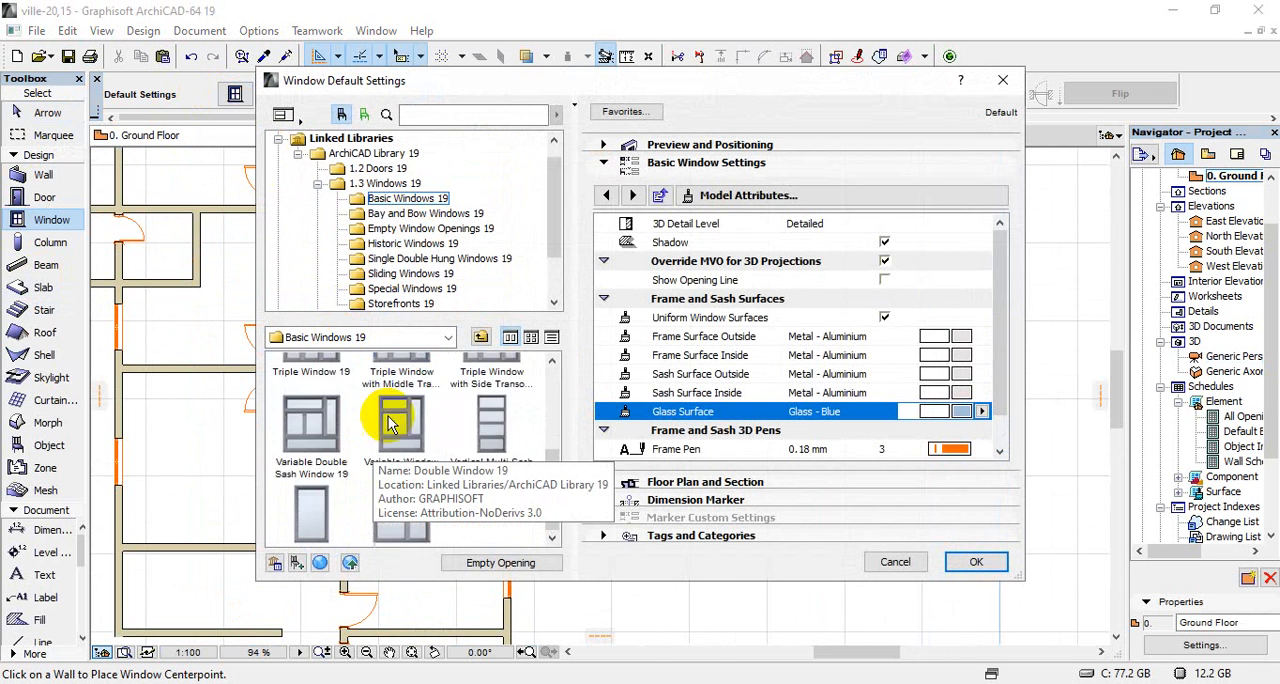
{"action": "scroll", "coordinate": [390, 425], "scroll_direction": "down", "scroll_amount": 2}
{"action": "left_click", "coordinate": [311, 478]}
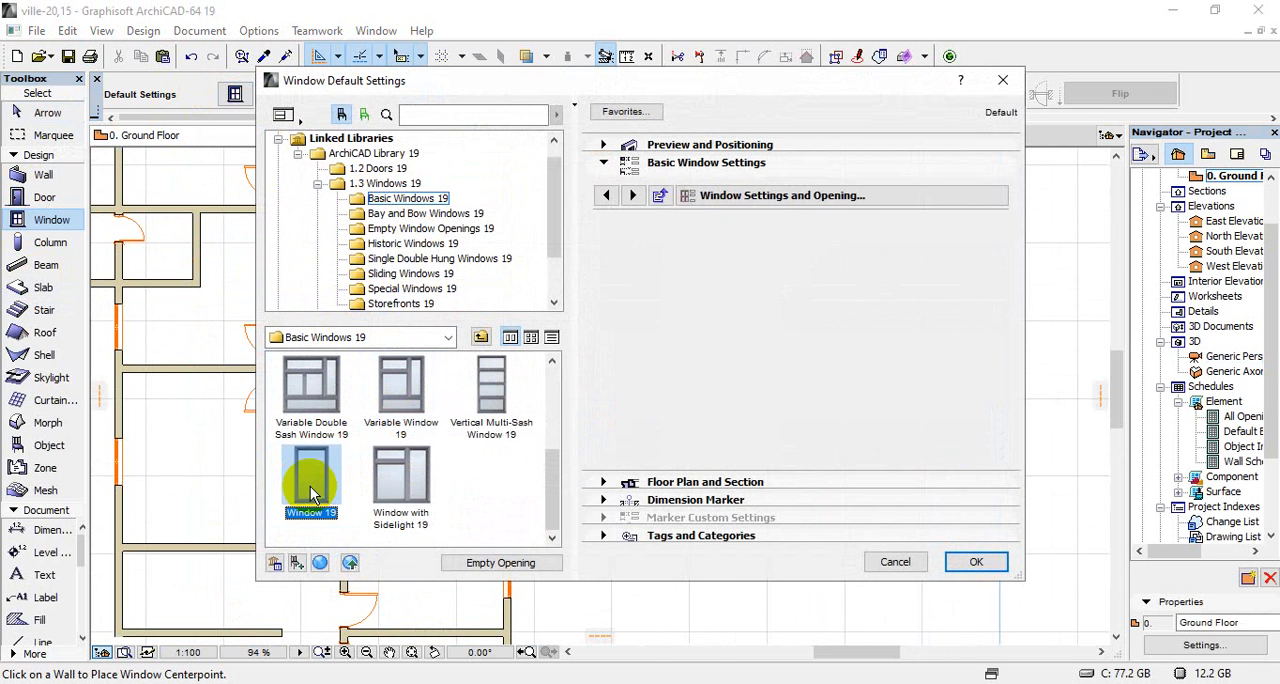
Set the single window's width to 0.60, its height to 0.70 and its sill height to 1.50
{"action": "left_click", "coordinate": [712, 144]}
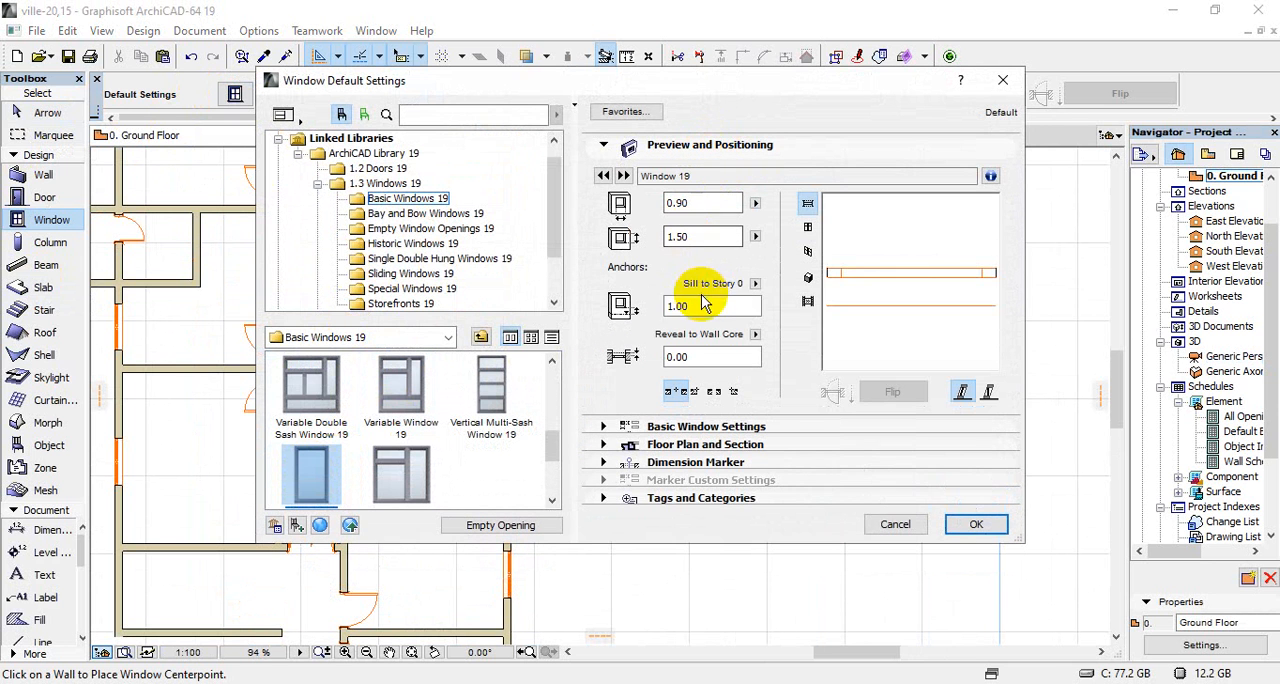
{"action": "left_click_drag", "start_coordinate": [698, 305], "coordinate": [608, 298]}
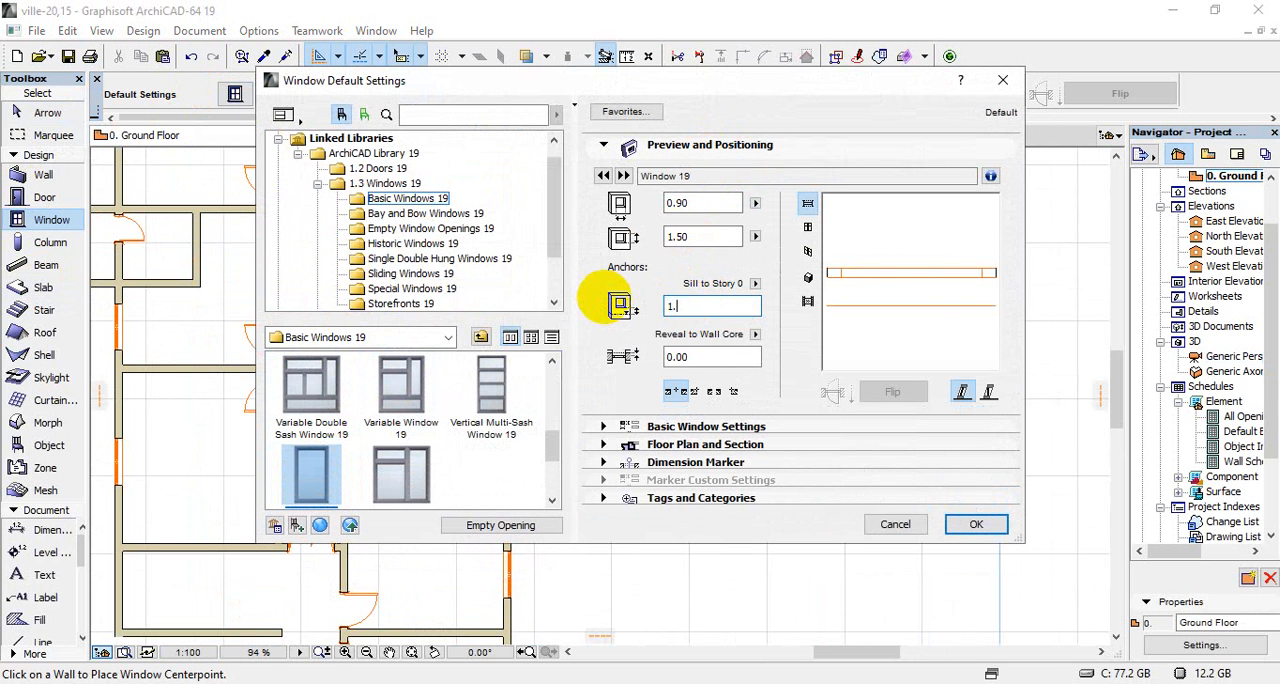
{"action": "left_click_drag", "start_coordinate": [690, 241], "coordinate": [638, 247]}
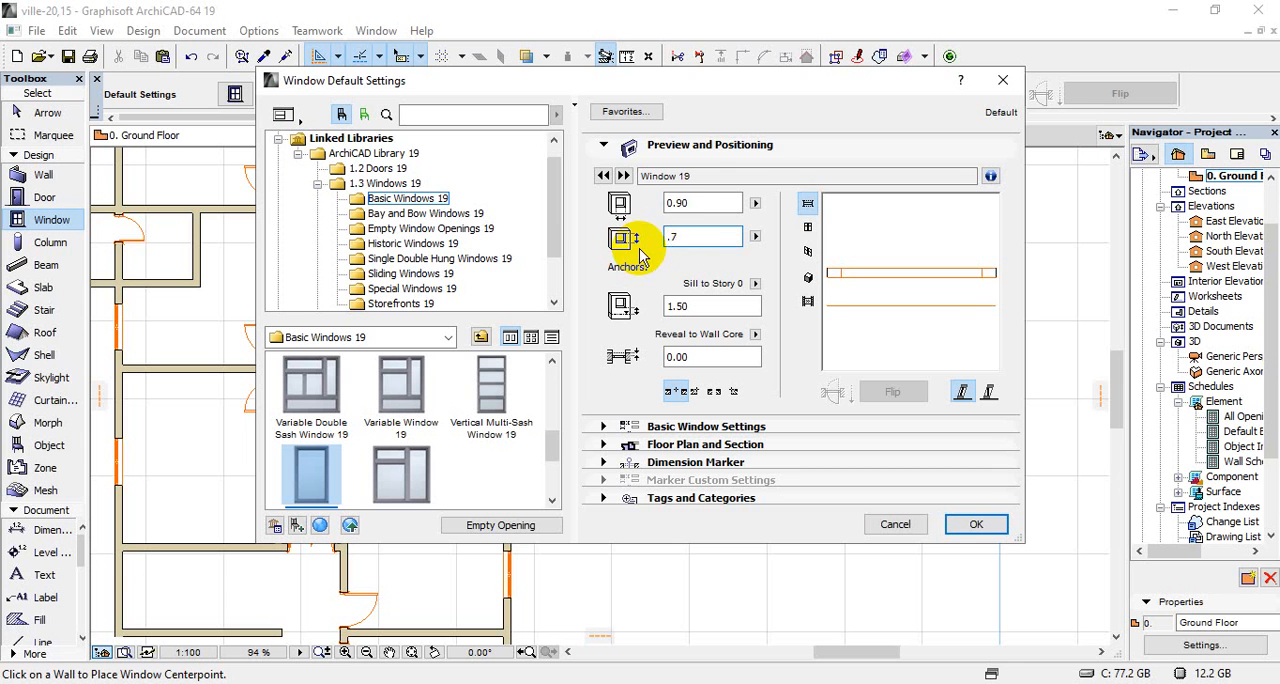
{"action": "left_click_drag", "start_coordinate": [672, 204], "coordinate": [650, 205]}
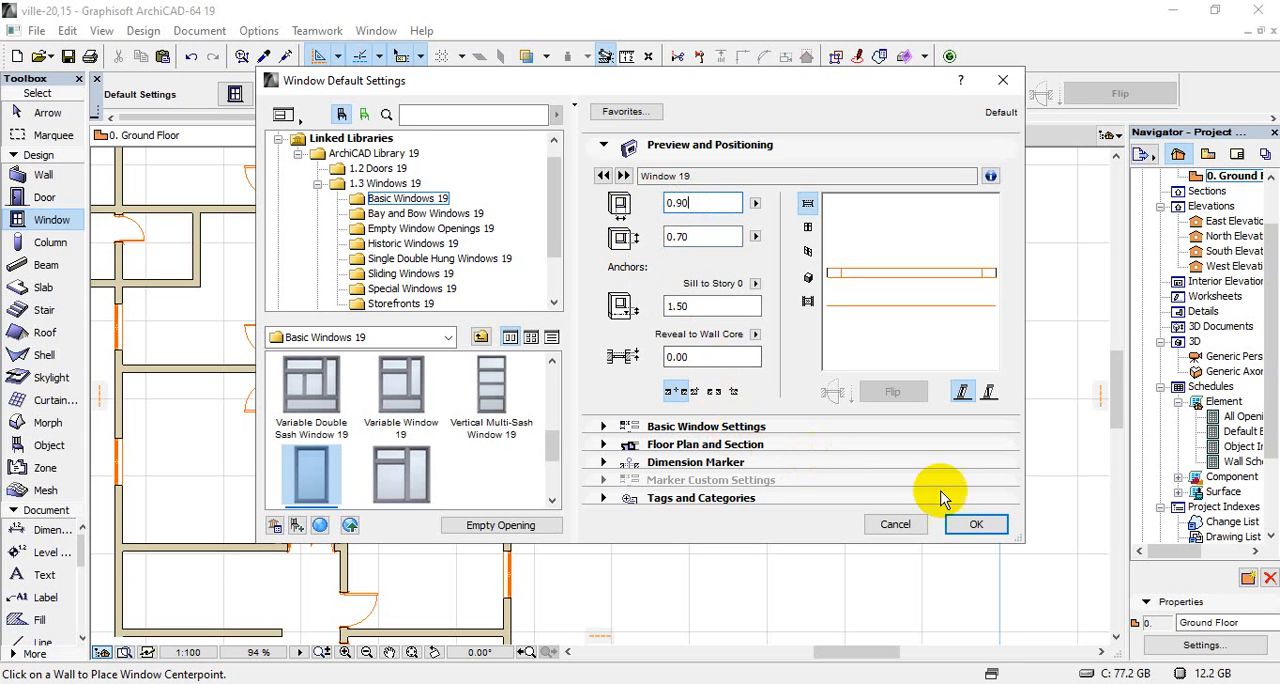
{"action": "left_click", "coordinate": [970, 525]}
Set the window's 2D detail level to 1:50 and override the model view options to turn off the 3D opening line
{"action": "left_click", "coordinate": [700, 427]}
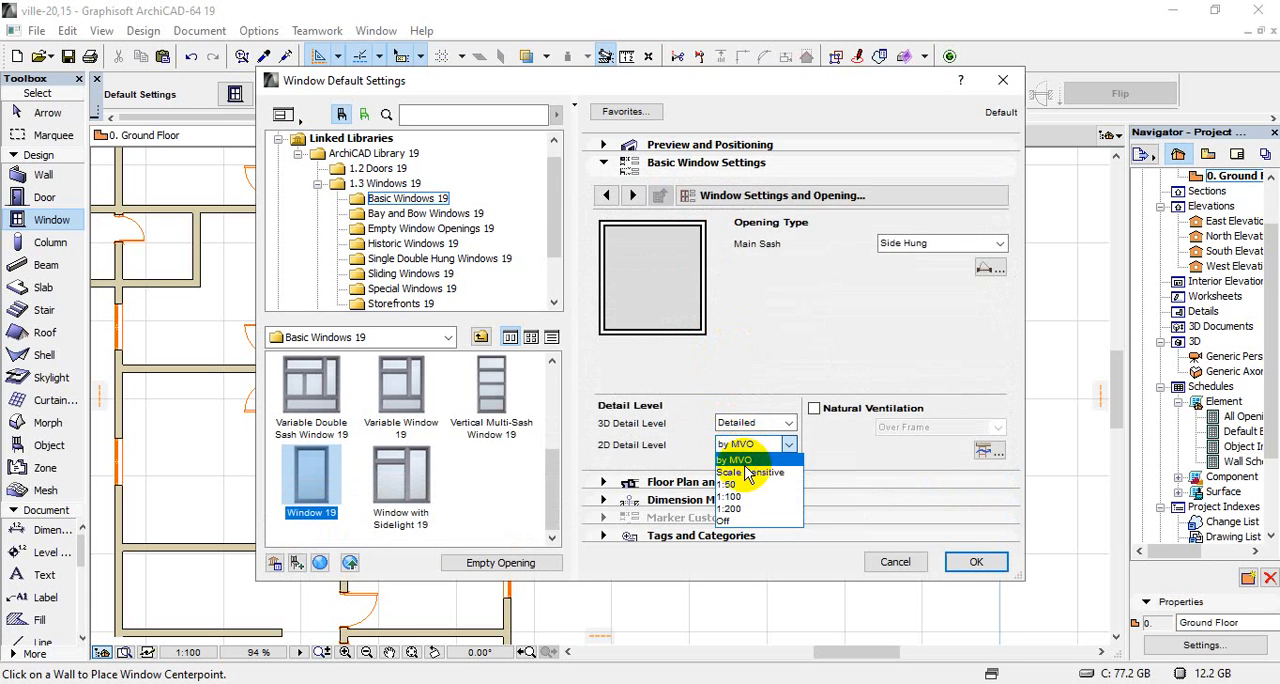
{"action": "left_click", "coordinate": [741, 487]}
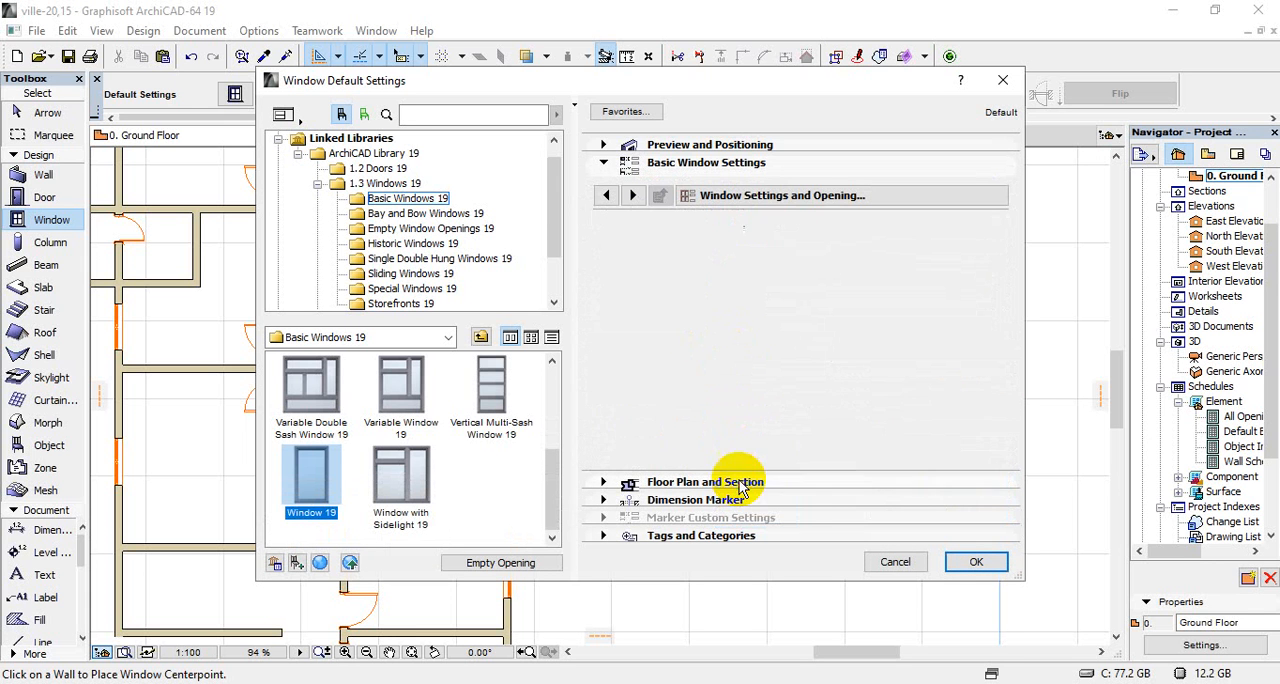
{"action": "left_click", "coordinate": [790, 196]}
{"action": "left_click", "coordinate": [1117, 298]}
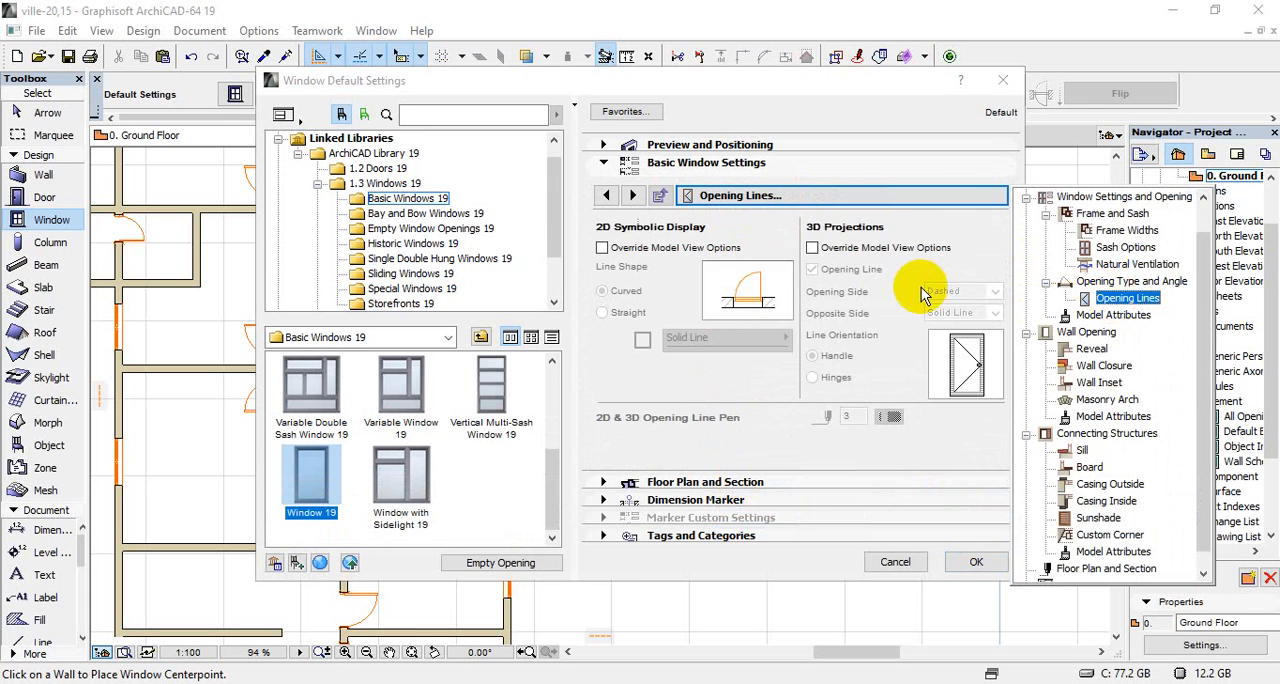
{"action": "left_click", "coordinate": [812, 247]}
{"action": "left_click", "coordinate": [812, 269]}
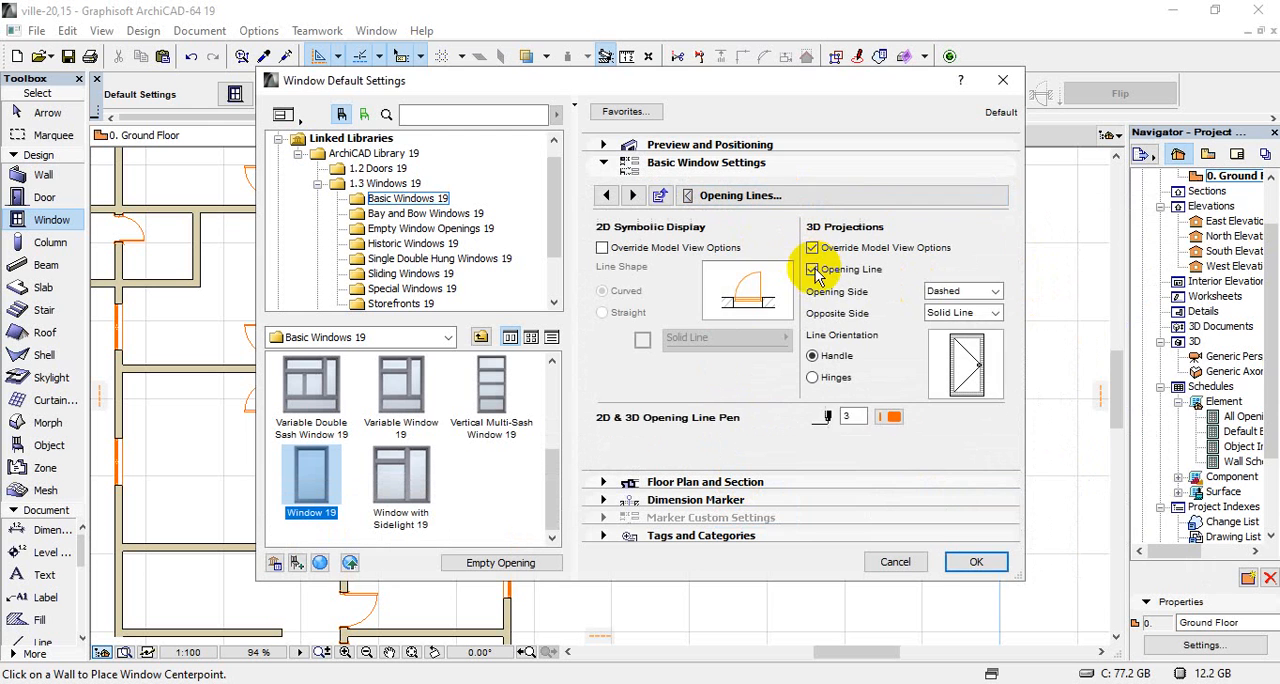
Enable uniform window surfaces, assign Metal - Aluminium to frame and sash and Glass - Blue to the glass, and apply the window settings
{"action": "left_click", "coordinate": [887, 197]}
{"action": "left_click", "coordinate": [1112, 298]}
{"action": "left_click", "coordinate": [885, 317]}
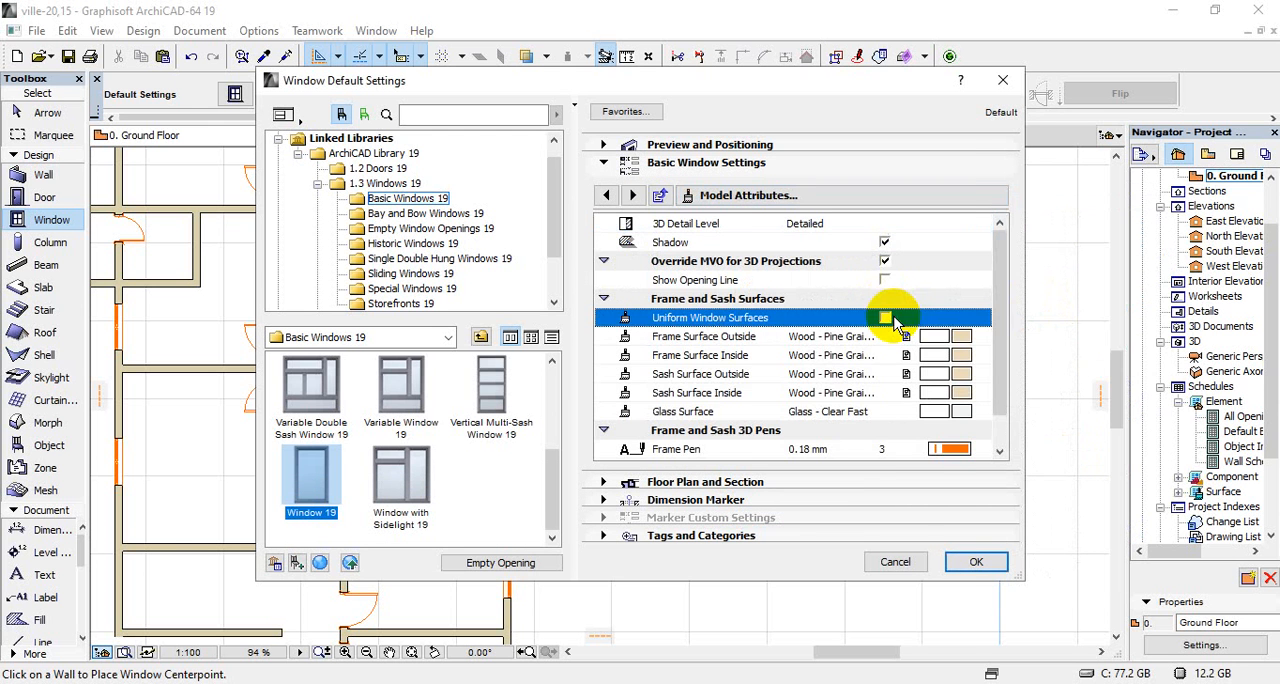
{"action": "left_click", "coordinate": [957, 336]}
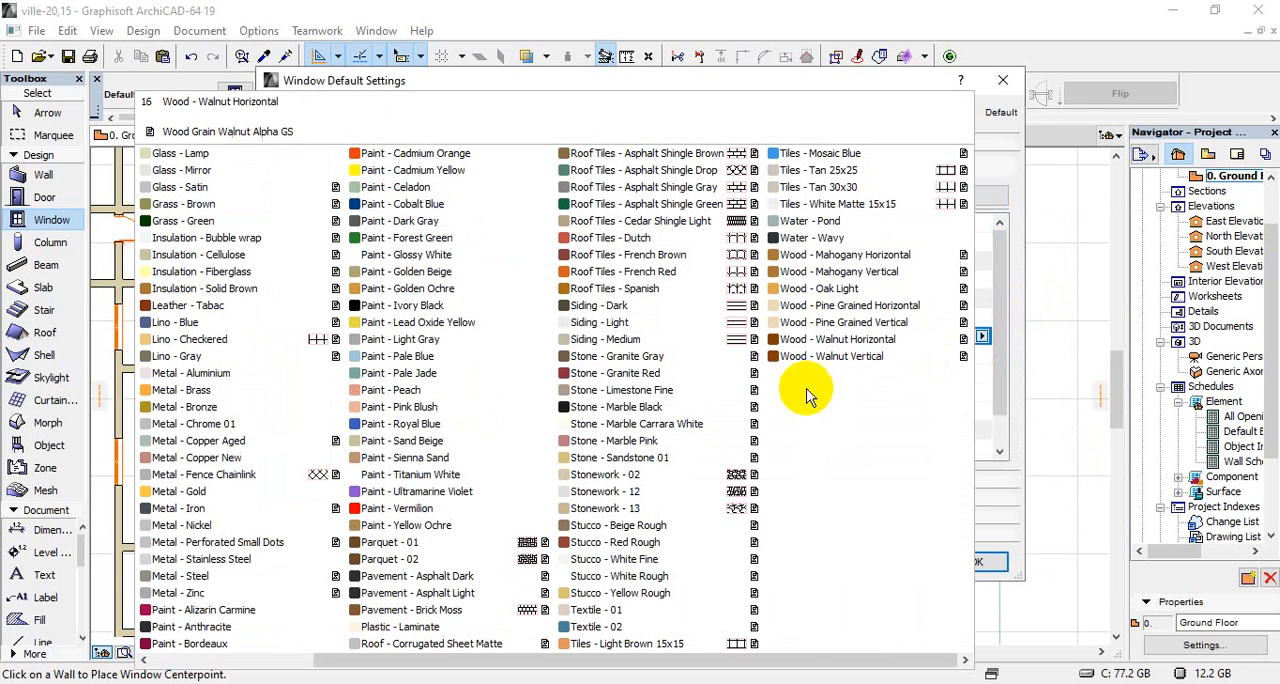
{"action": "left_click", "coordinate": [290, 375]}
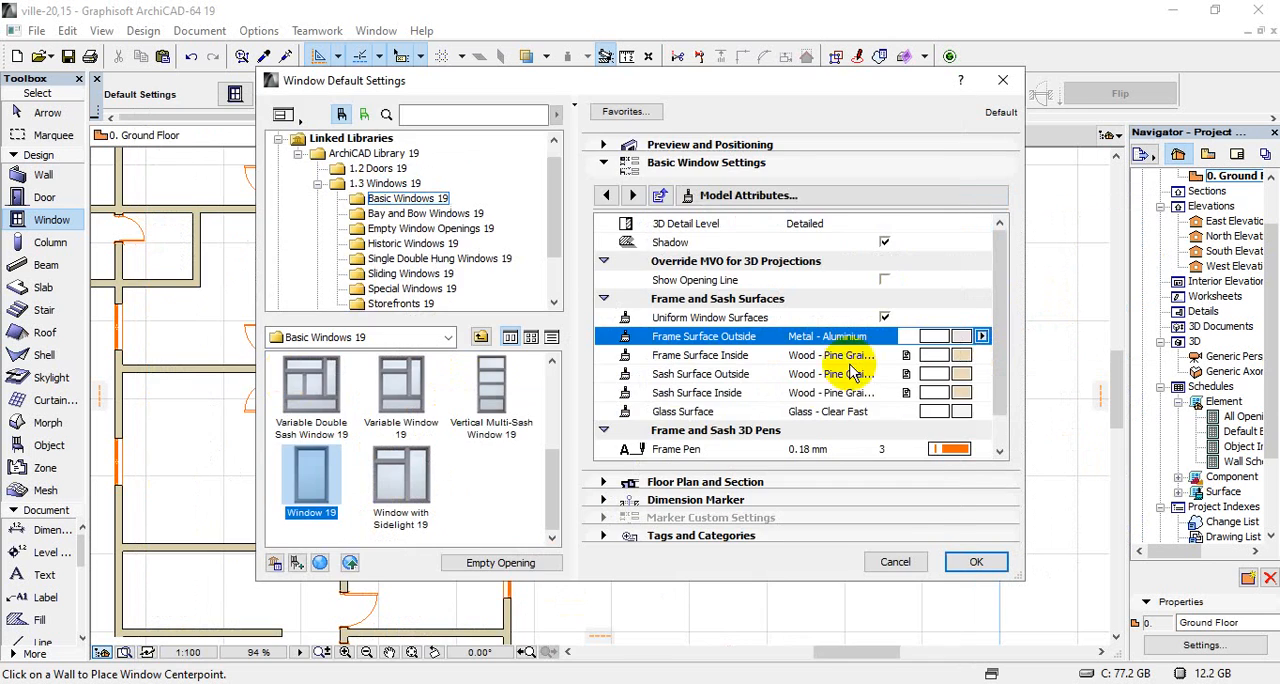
{"action": "left_click", "coordinate": [960, 412]}
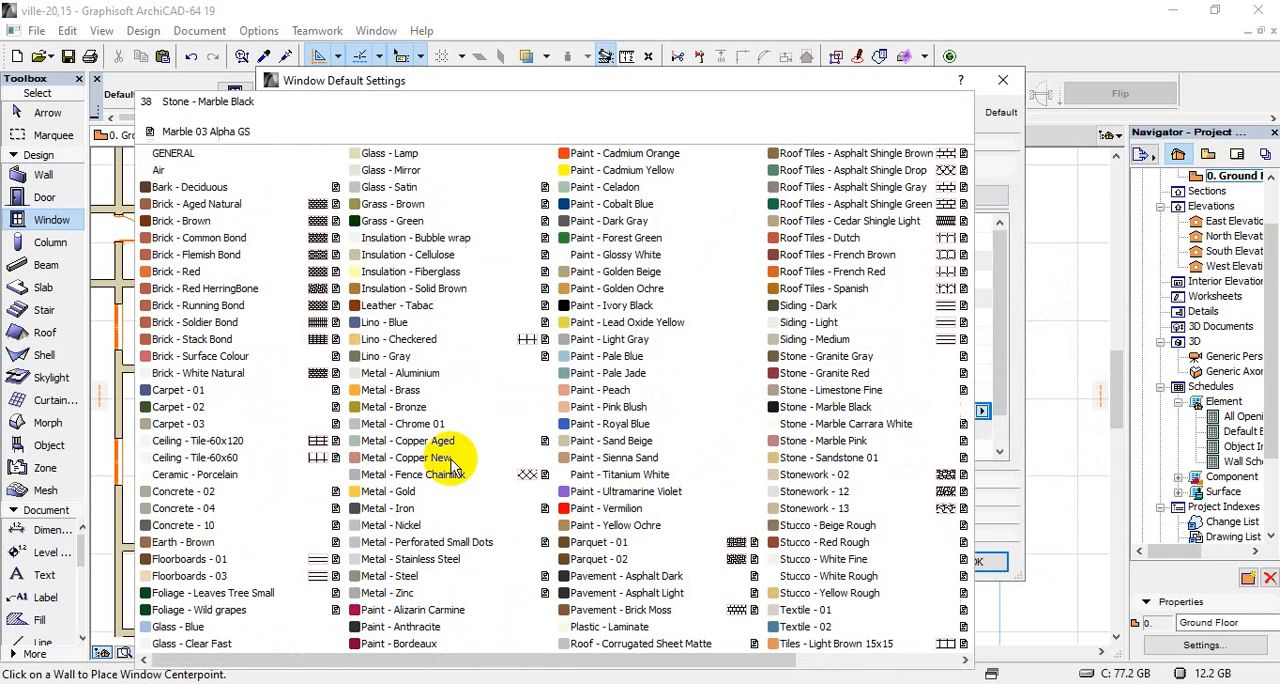
{"action": "left_click", "coordinate": [196, 627]}
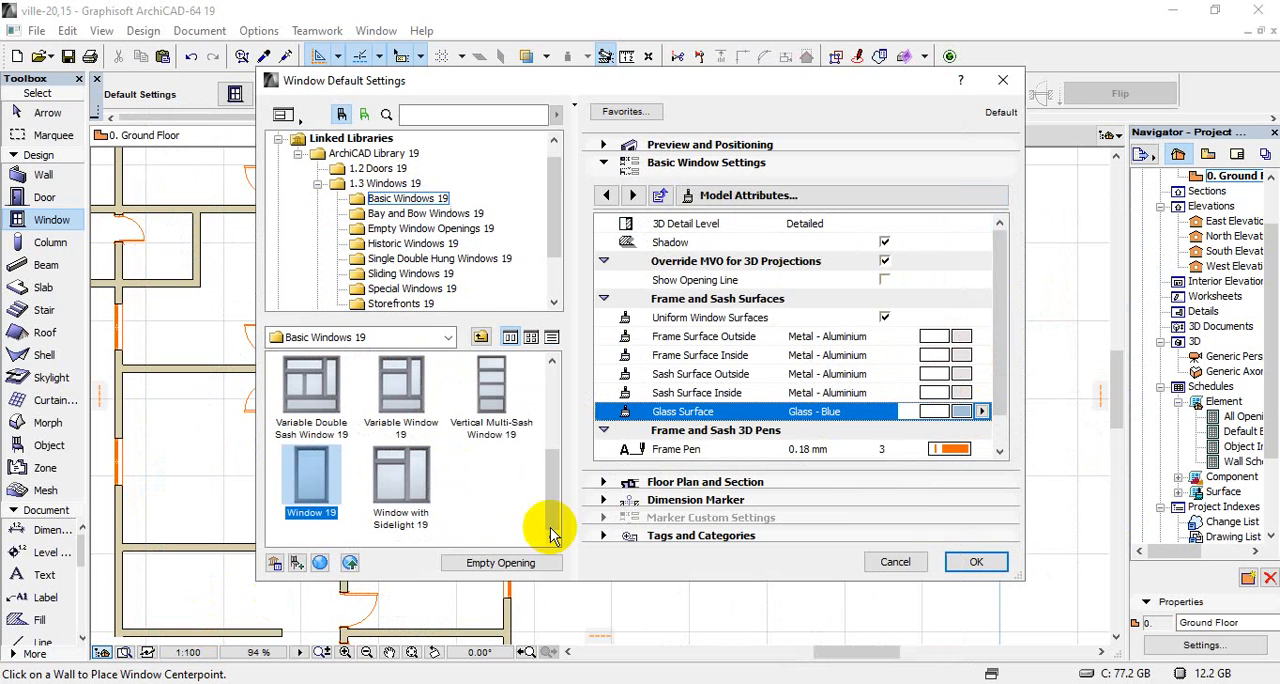
{"action": "left_click", "coordinate": [977, 565]}
Place the small single window in the right exterior wall of the small room between the upper-right room and the room below
{"action": "scroll", "coordinate": [637, 403], "scroll_direction": "down", "scroll_amount": 4}
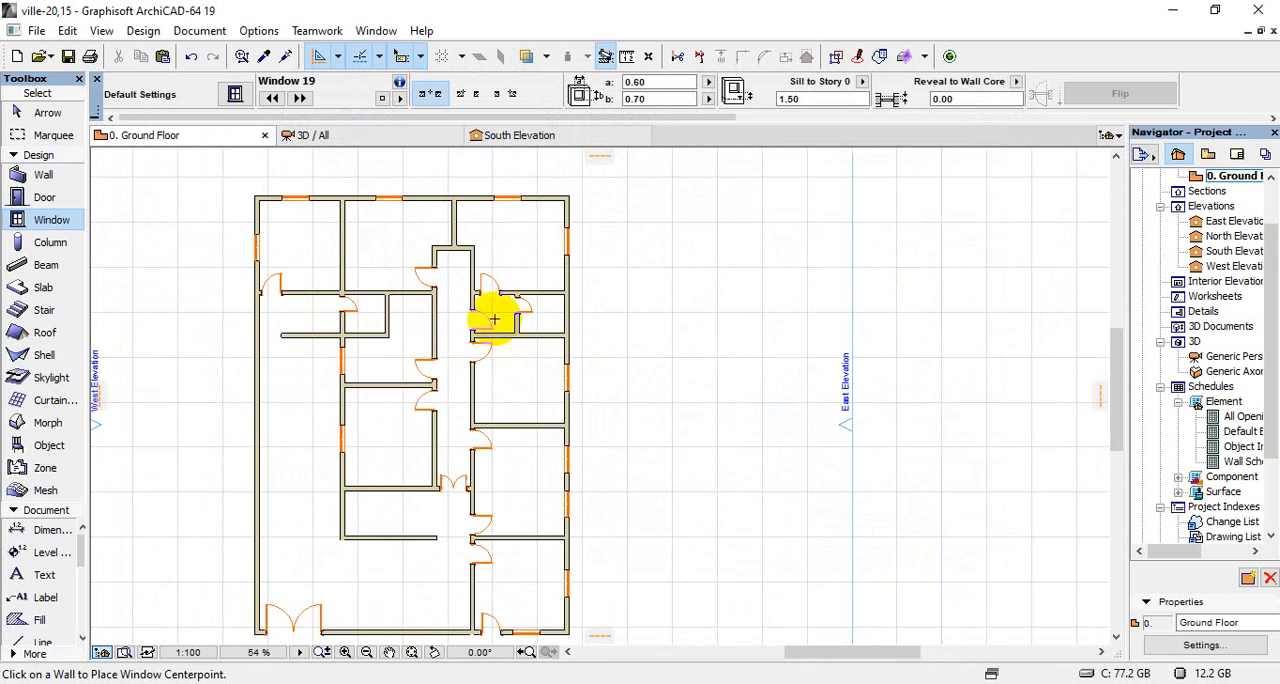
{"action": "scroll", "coordinate": [494, 319], "scroll_direction": "up", "scroll_amount": 8}
{"action": "left_click", "coordinate": [645, 353]}
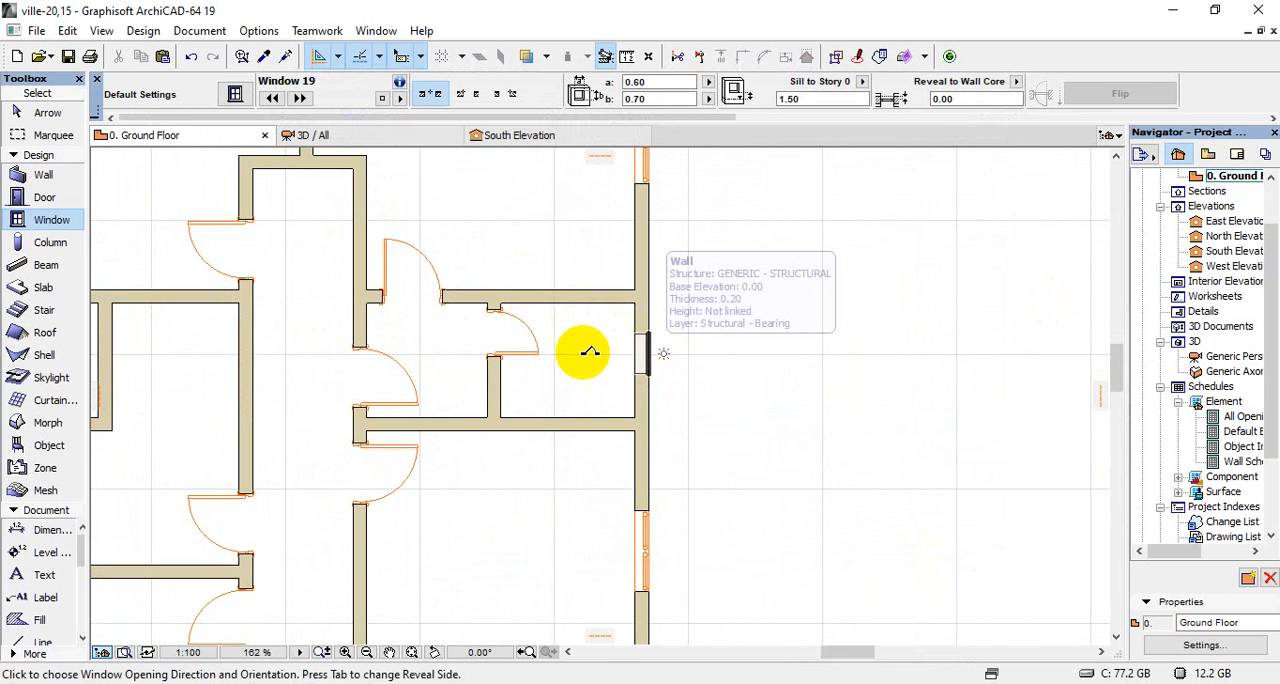
{"action": "left_click", "coordinate": [590, 352]}
Inspect the new small window and the villa's other openings from several sides in the 3D perspective
{"action": "scroll", "coordinate": [640, 294], "scroll_direction": "down", "scroll_amount": 6}
{"action": "left_click", "coordinate": [393, 137]}
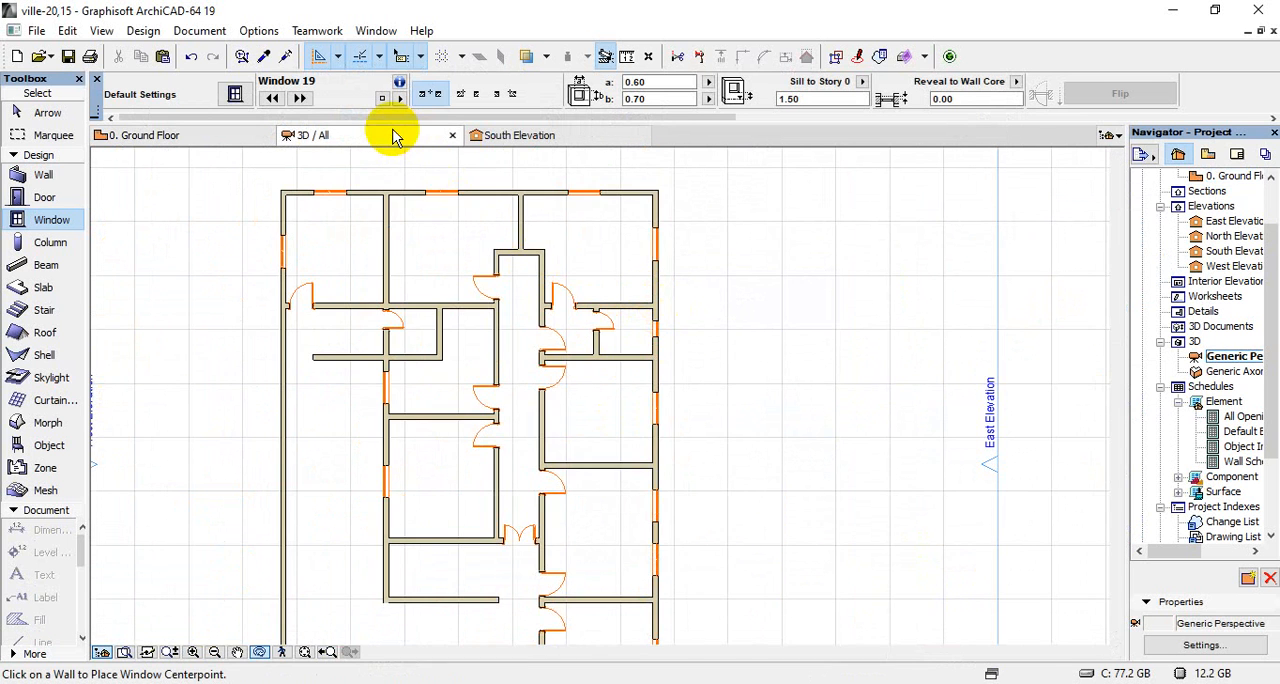
{"action": "scroll", "coordinate": [597, 517], "scroll_direction": "up", "scroll_amount": 4}
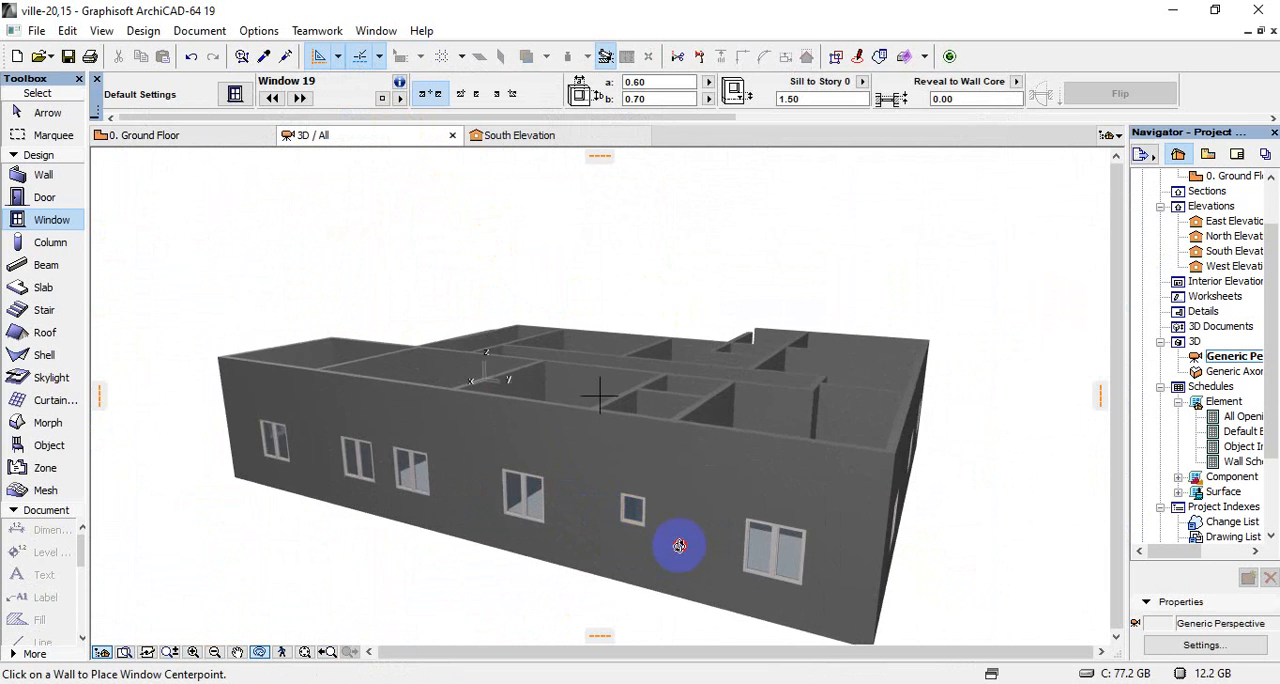
{"action": "left_click_drag", "start_coordinate": [680, 543], "coordinate": [329, 530]}
{"action": "left_click_drag", "start_coordinate": [767, 533], "coordinate": [234, 552]}
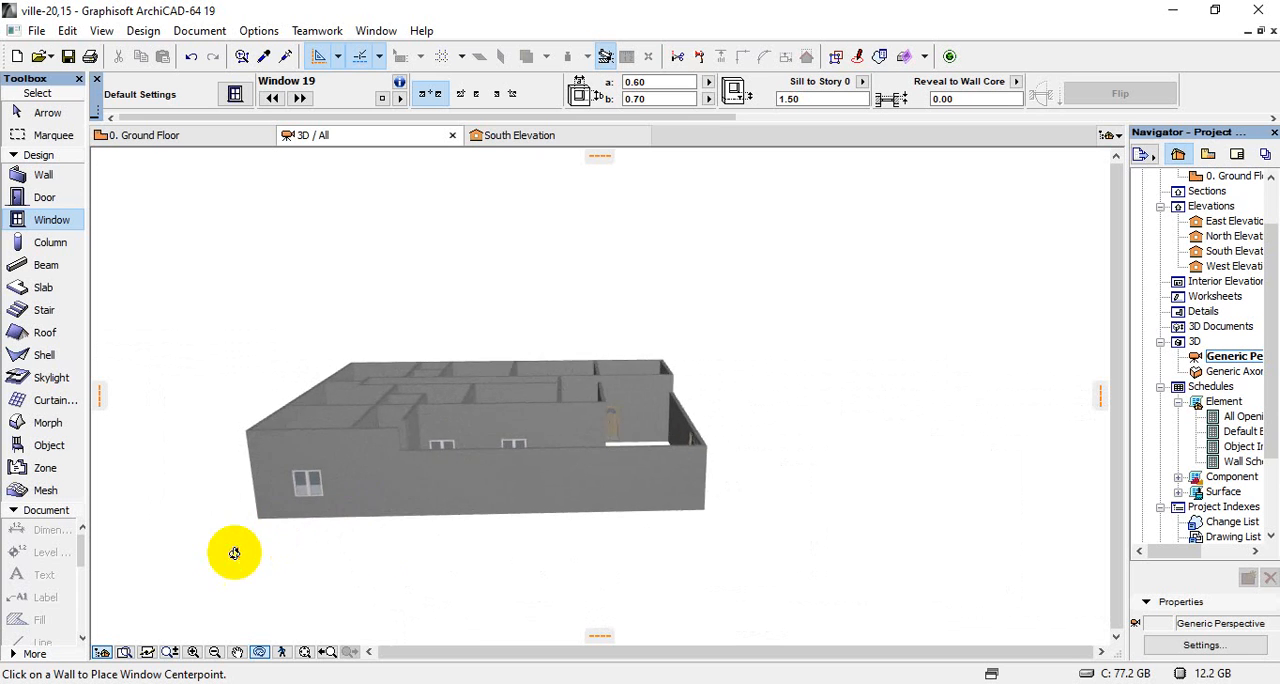
{"action": "left_click_drag", "start_coordinate": [609, 449], "coordinate": [476, 382]}
{"action": "scroll", "coordinate": [549, 310], "scroll_direction": "up", "scroll_amount": 2}
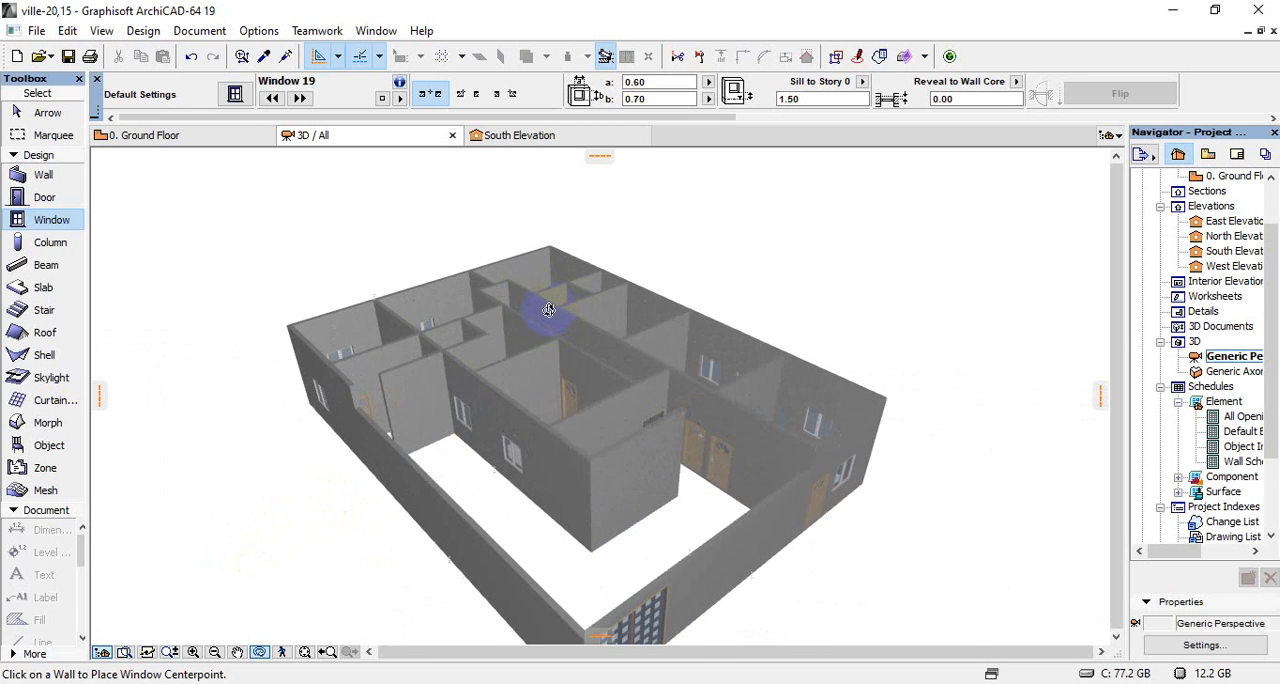
{"action": "scroll", "coordinate": [587, 394], "scroll_direction": "up", "scroll_amount": 1}
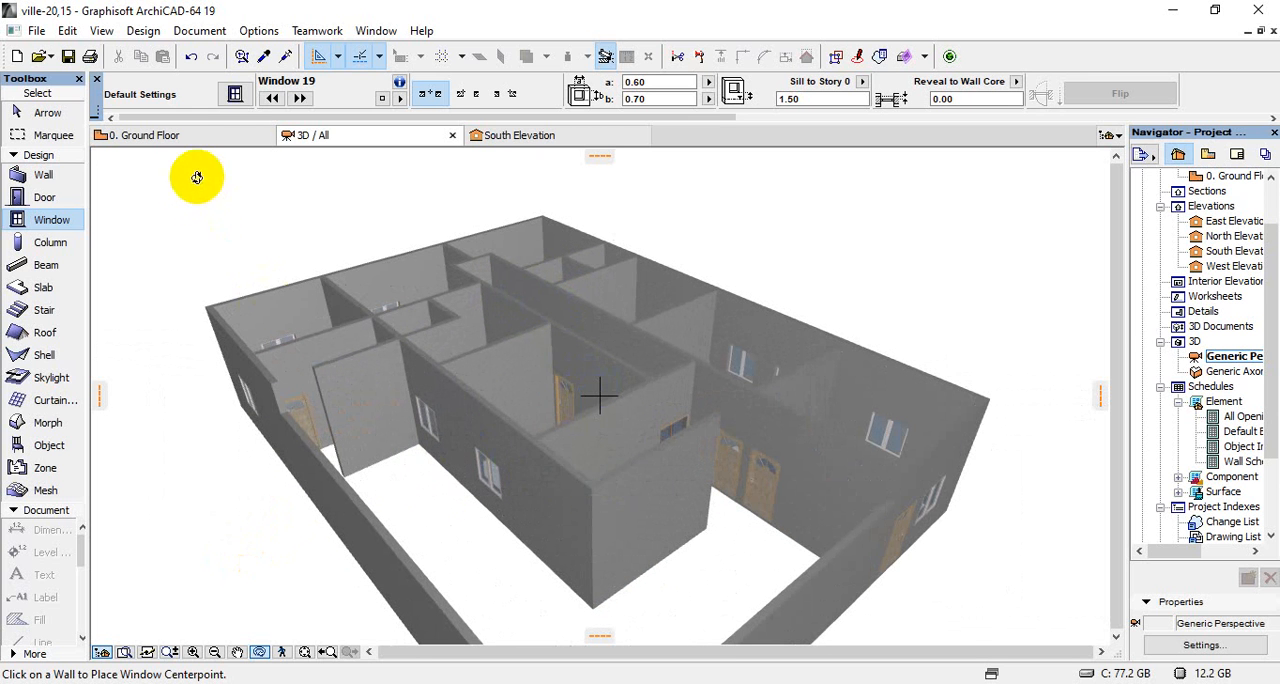
On the ground floor plan, join the long vertical wall and the free-ended horizontal wall at the lower-left corner of the open area below the double door
{"action": "left_click", "coordinate": [168, 135]}
{"action": "scroll", "coordinate": [418, 623], "scroll_direction": "up", "scroll_amount": 4}
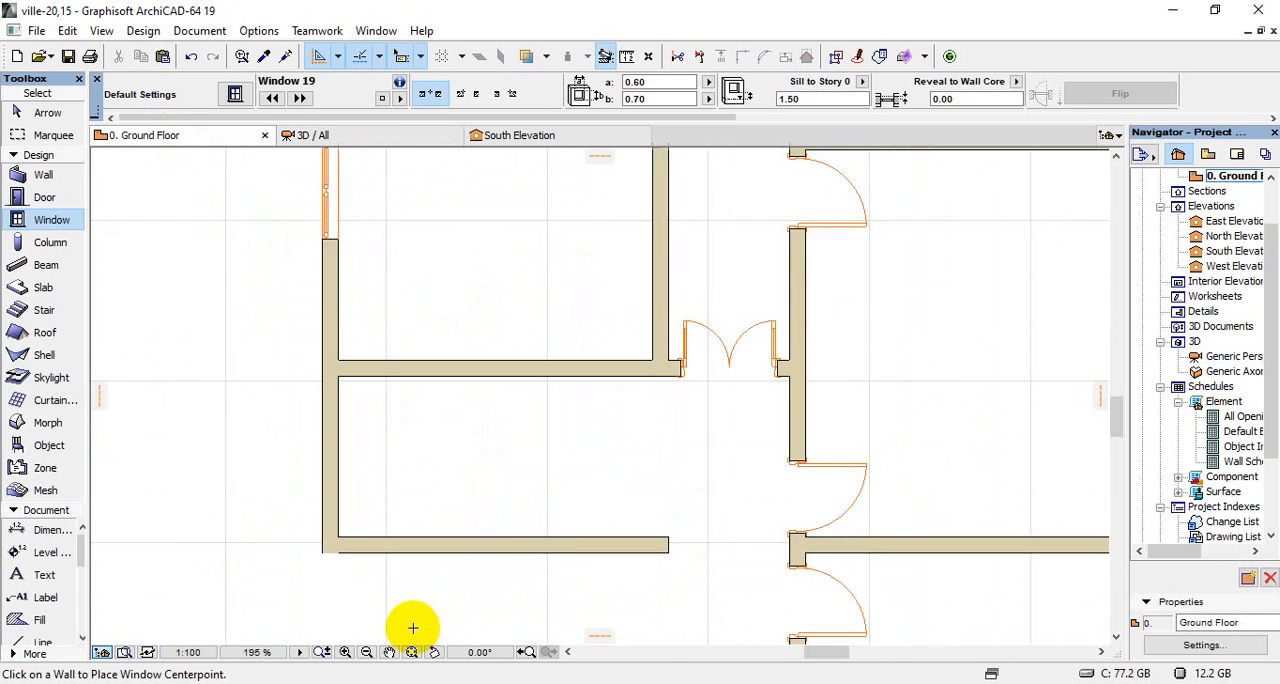
{"action": "left_click", "coordinate": [323, 535], "text": "shift"}
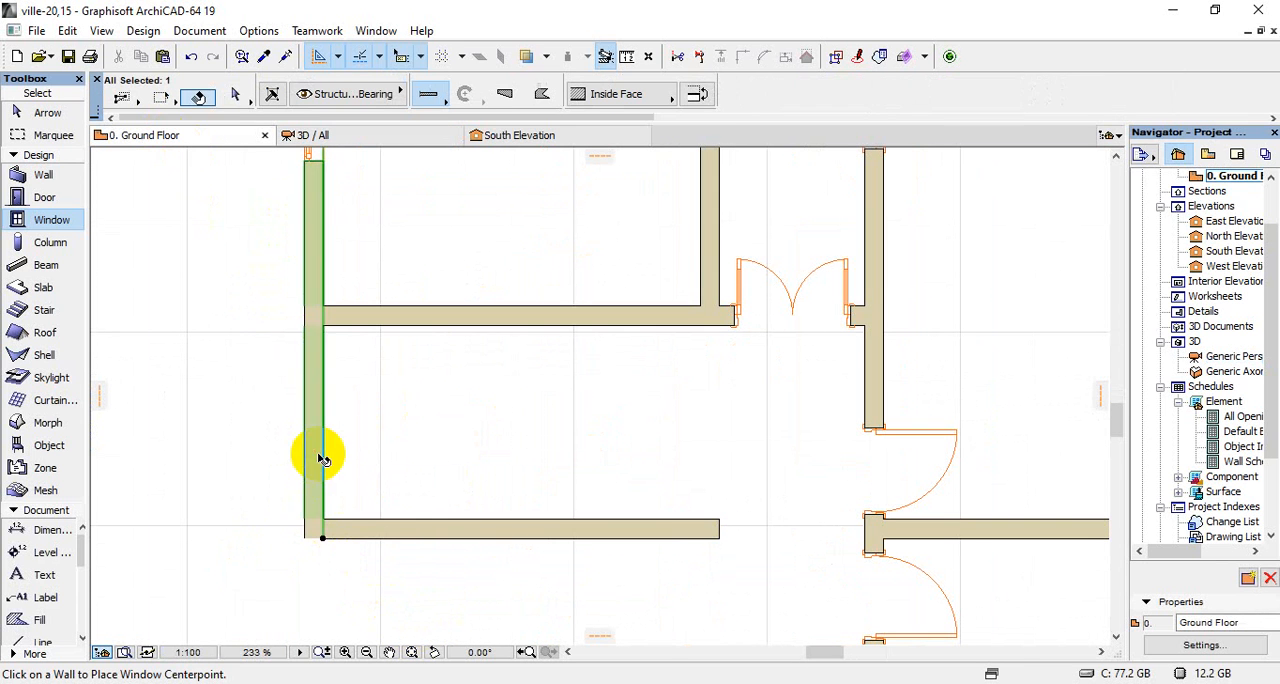
{"action": "left_click", "coordinate": [396, 527], "text": "shift"}
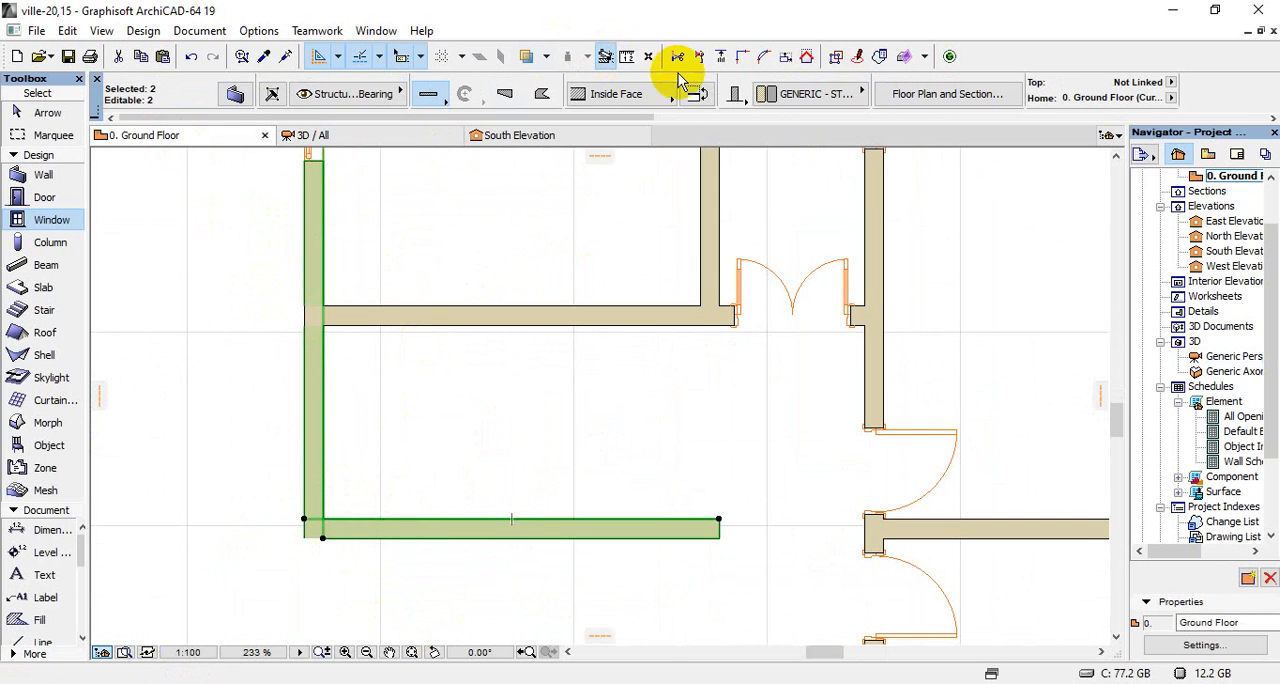
{"action": "left_click", "coordinate": [720, 57]}
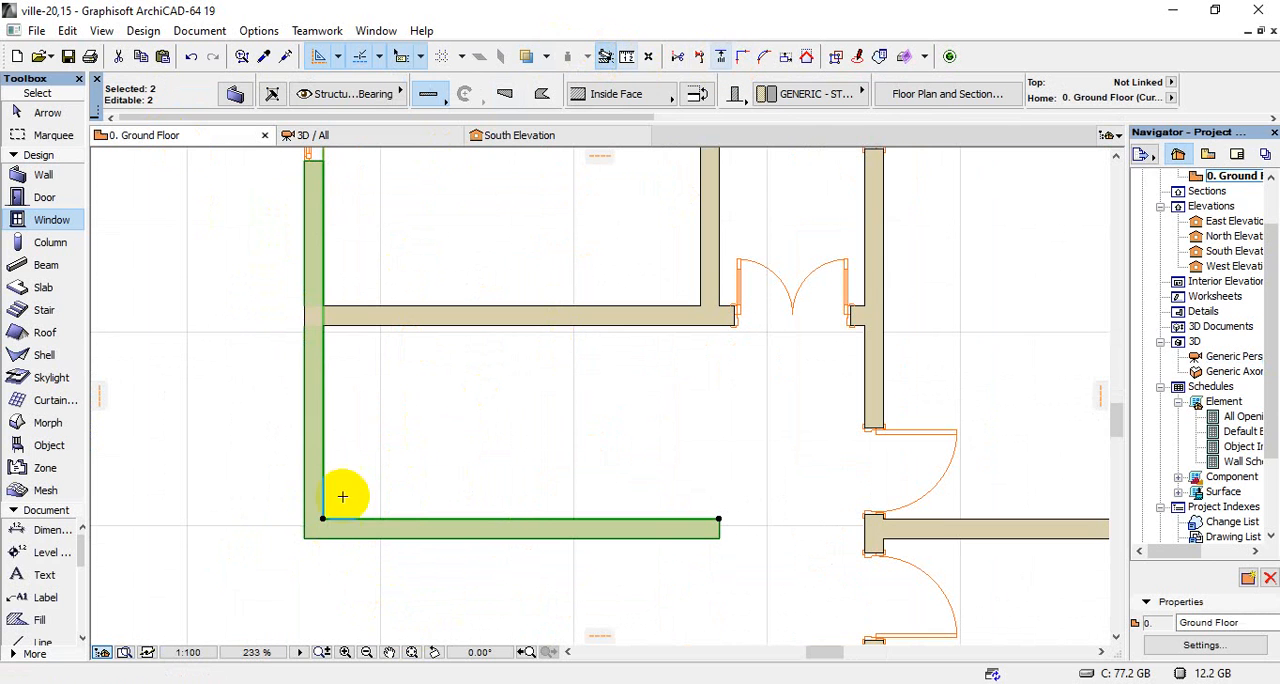
Split the vertical wall along the underside of the horizontal wall meeting it above that corner, keeping the lower segment selected
{"action": "scroll", "coordinate": [306, 331], "scroll_direction": "up", "scroll_amount": 4}
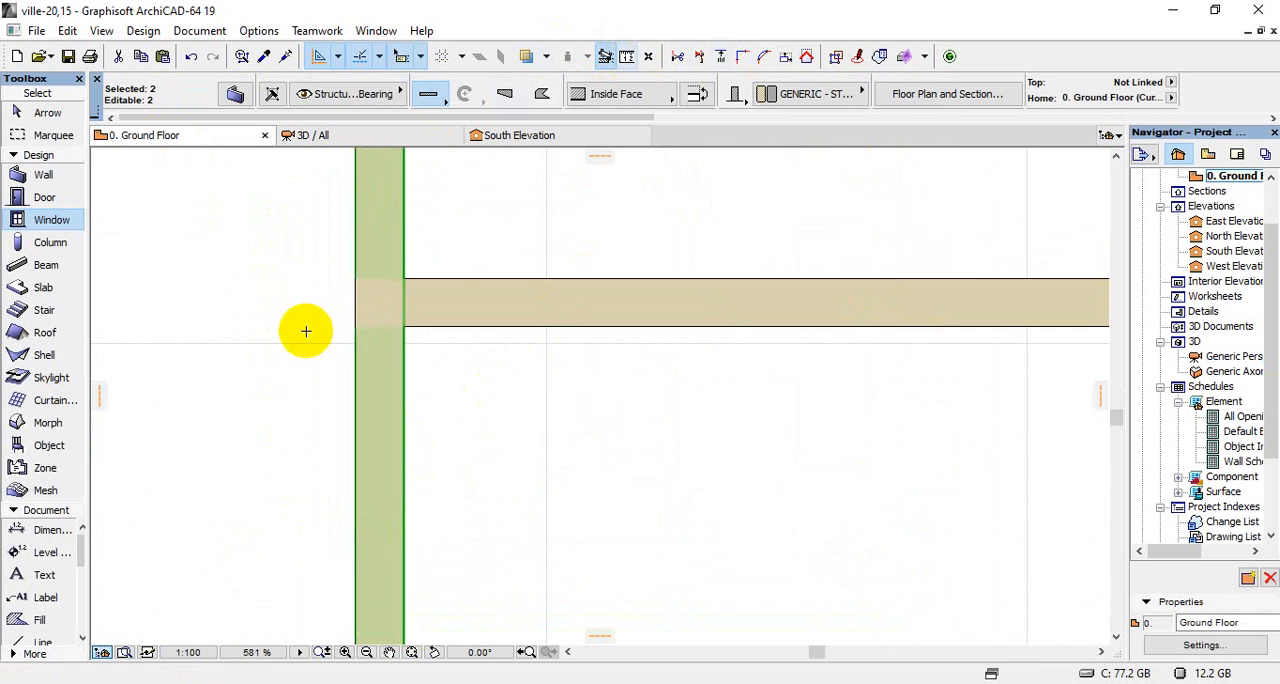
{"action": "left_click", "coordinate": [701, 57]}
{"action": "left_click", "coordinate": [409, 323]}
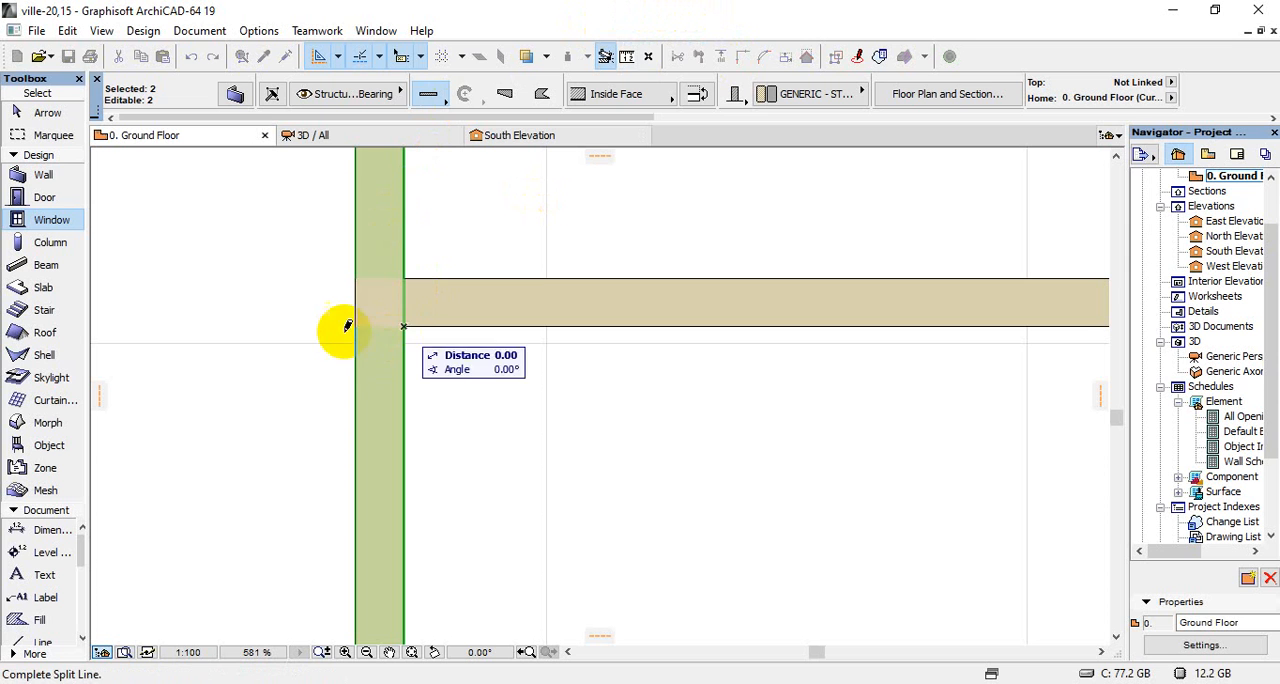
{"action": "left_click", "coordinate": [311, 323]}
{"action": "left_click", "coordinate": [328, 434]}
Set the height of the two walls enclosing the open area below the double door to 1.50 and deselect them
{"action": "scroll", "coordinate": [328, 434], "scroll_direction": "down", "scroll_amount": 9}
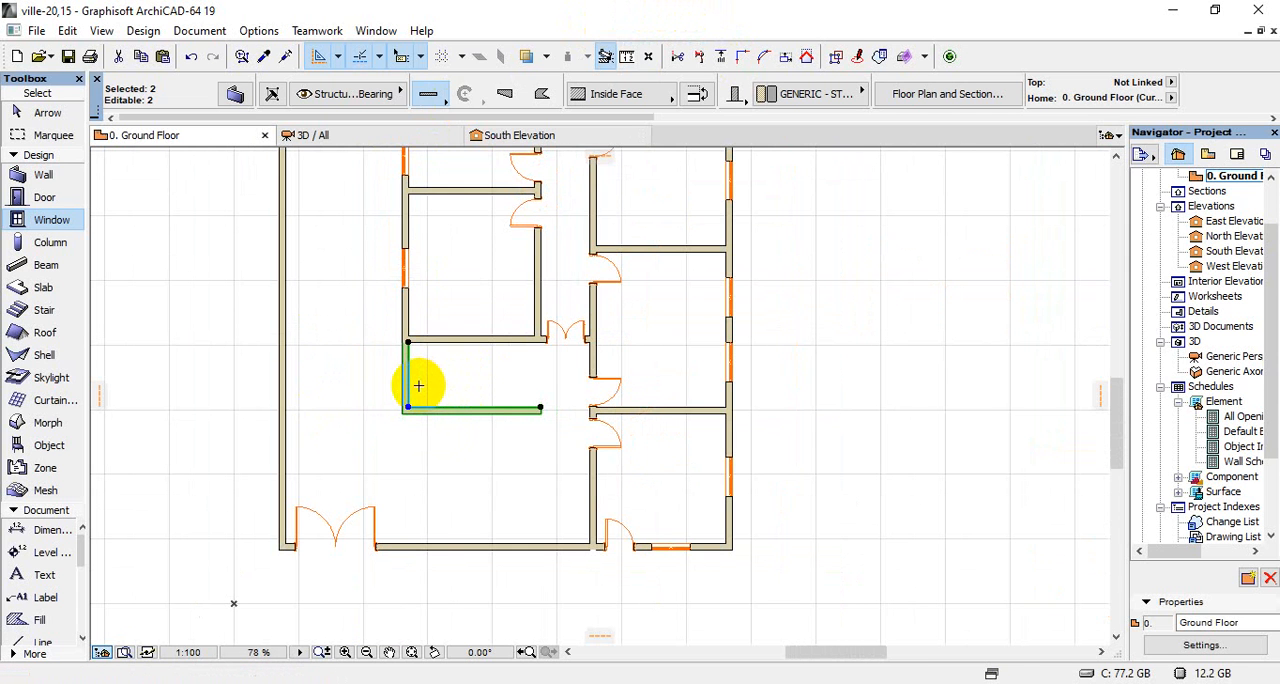
{"action": "key", "text": "ctrl+t"}
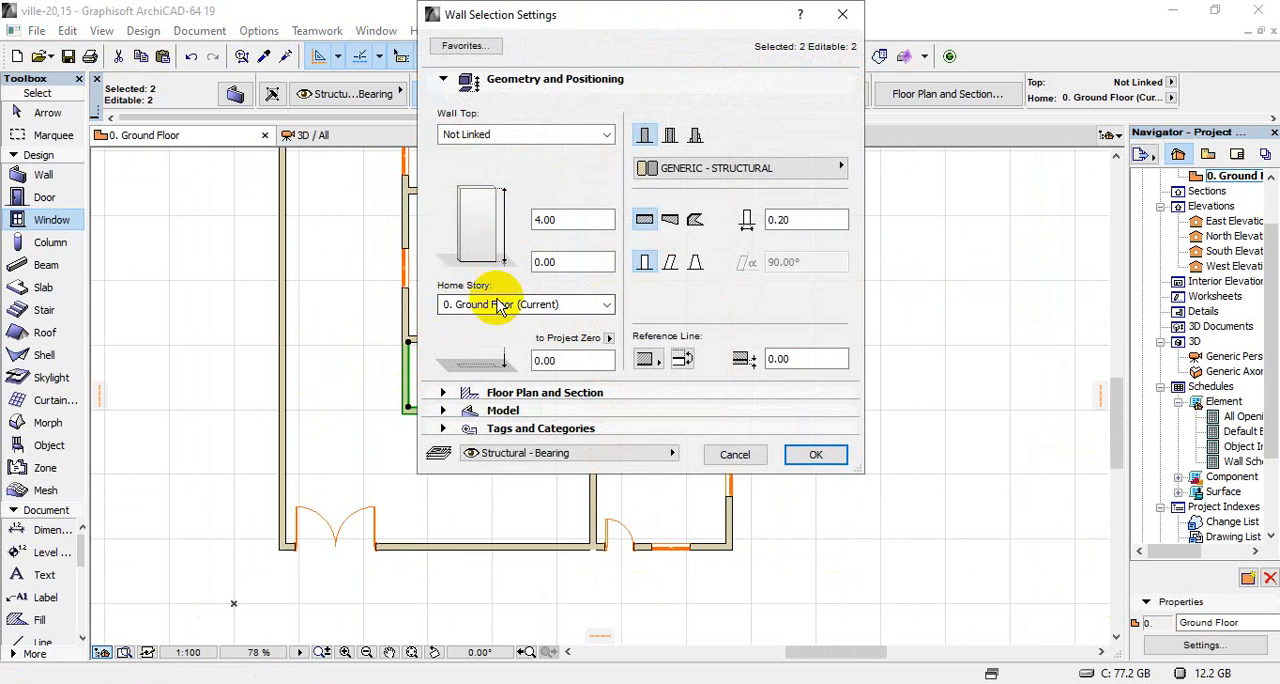
{"action": "left_click", "coordinate": [475, 411]}
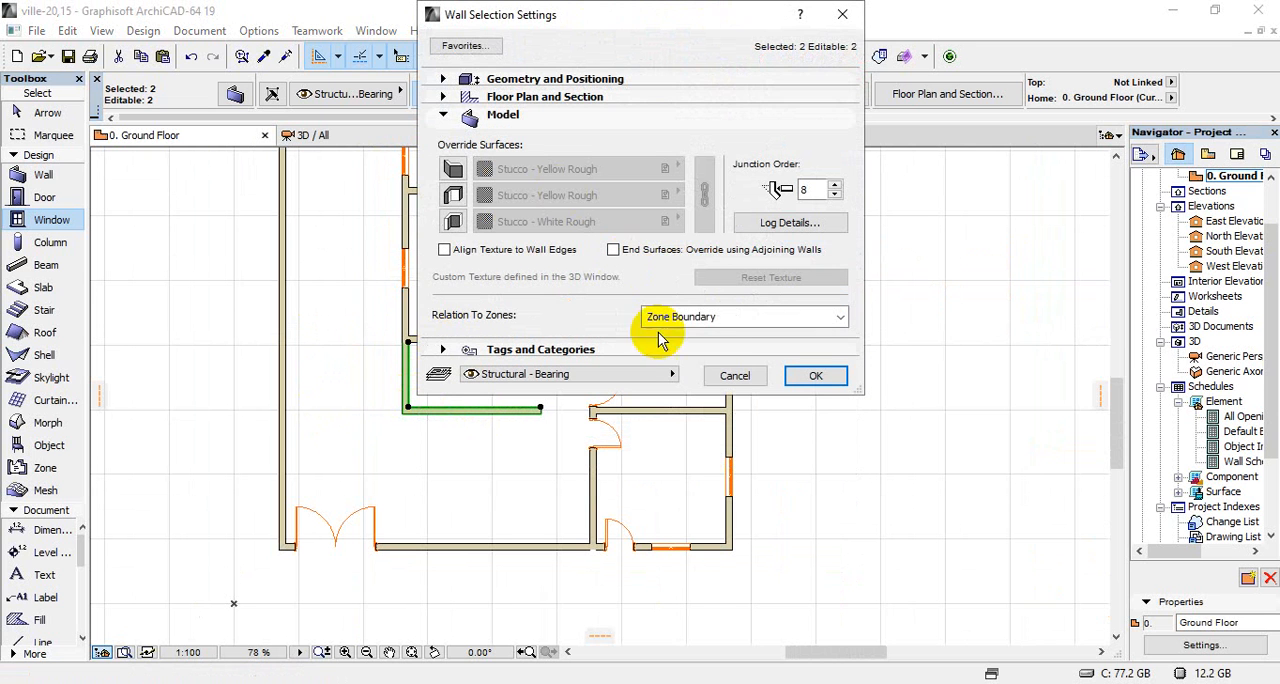
{"action": "left_click", "coordinate": [478, 76]}
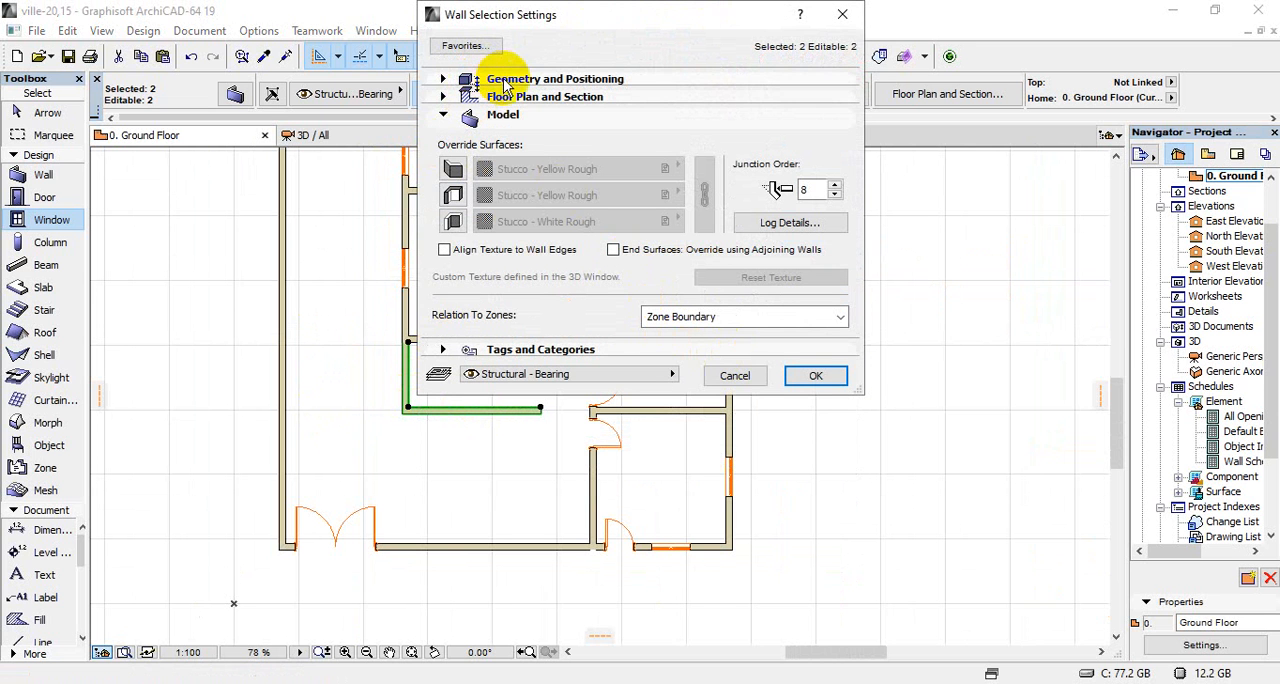
{"action": "left_click", "coordinate": [510, 80]}
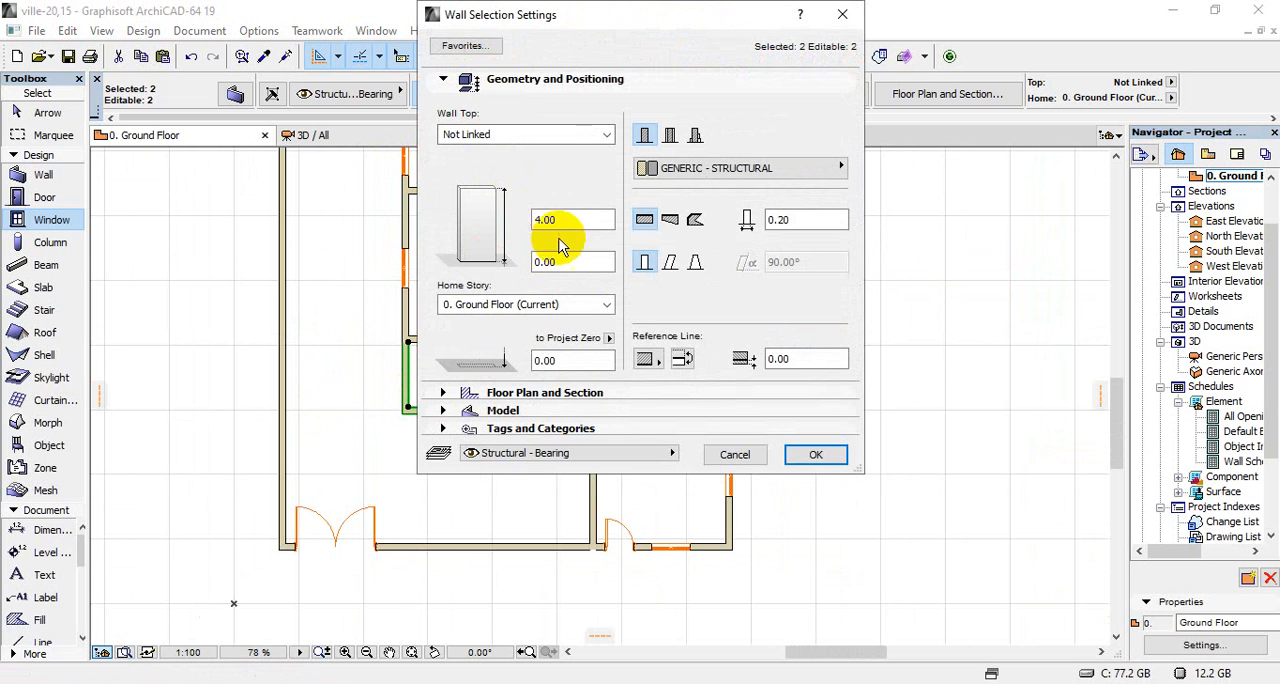
{"action": "left_click_drag", "start_coordinate": [568, 221], "coordinate": [508, 220]}
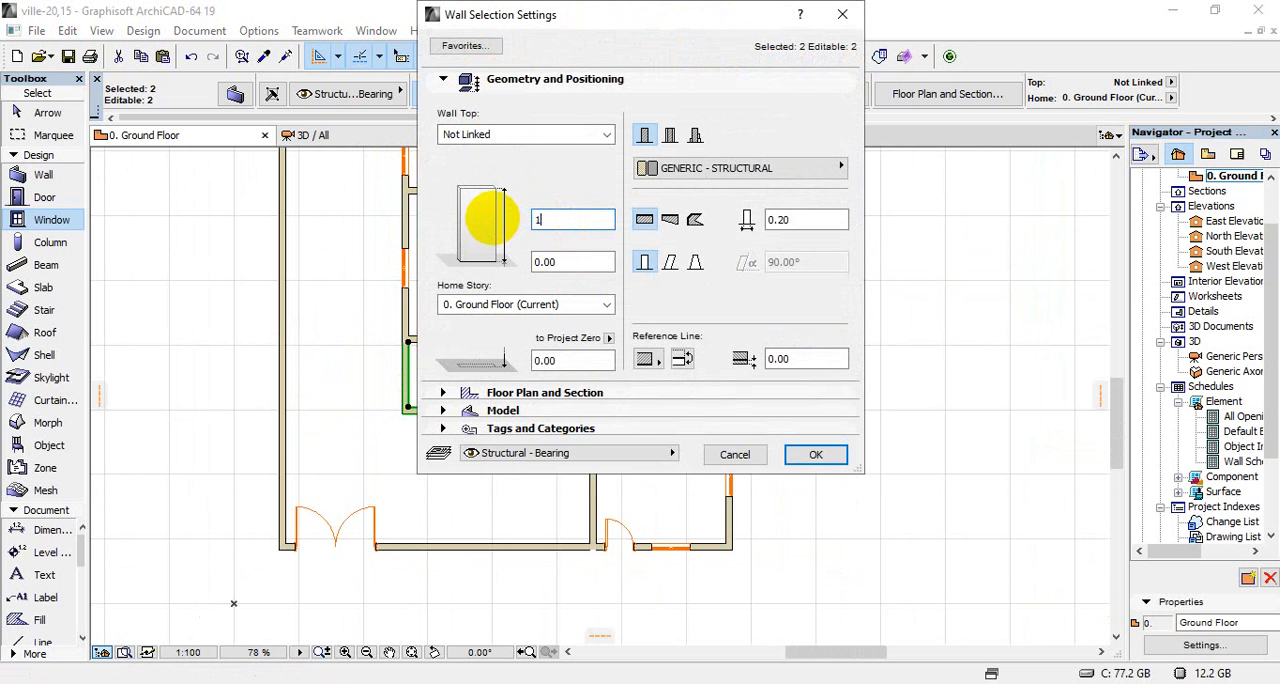
{"action": "type", "text": "1.50"}
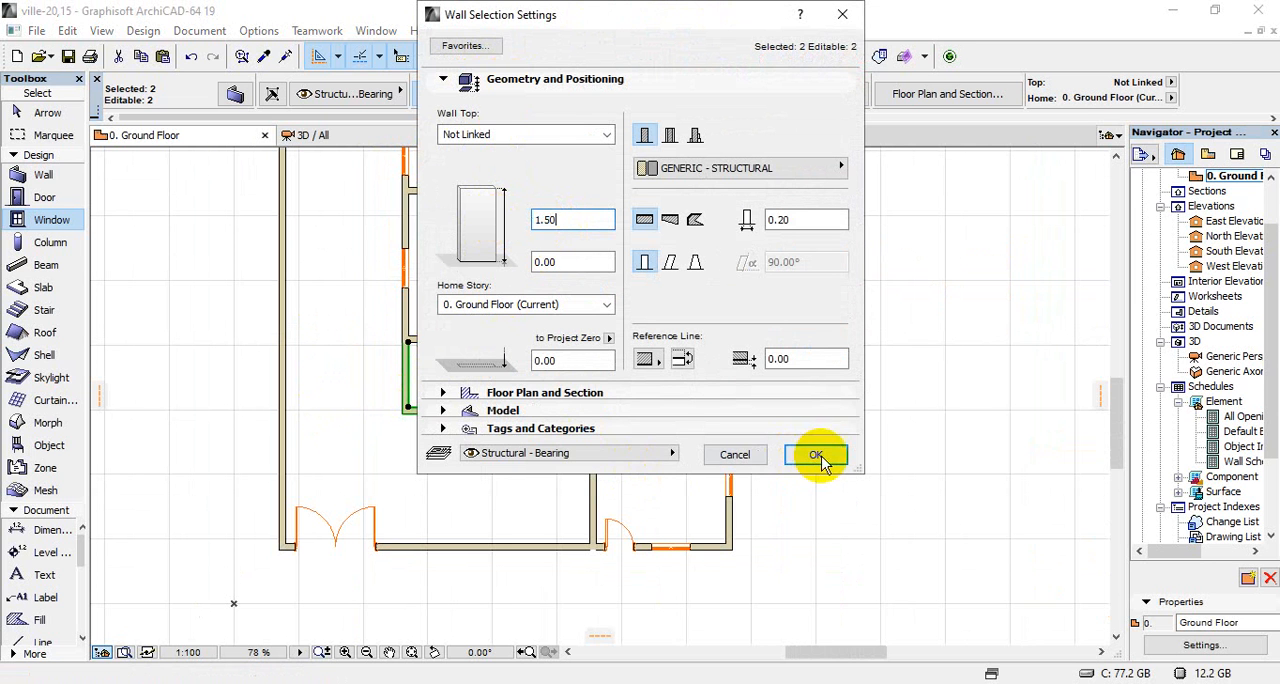
{"action": "left_click", "coordinate": [815, 454]}
{"action": "scroll", "coordinate": [493, 466], "scroll_direction": "down", "scroll_amount": 3}
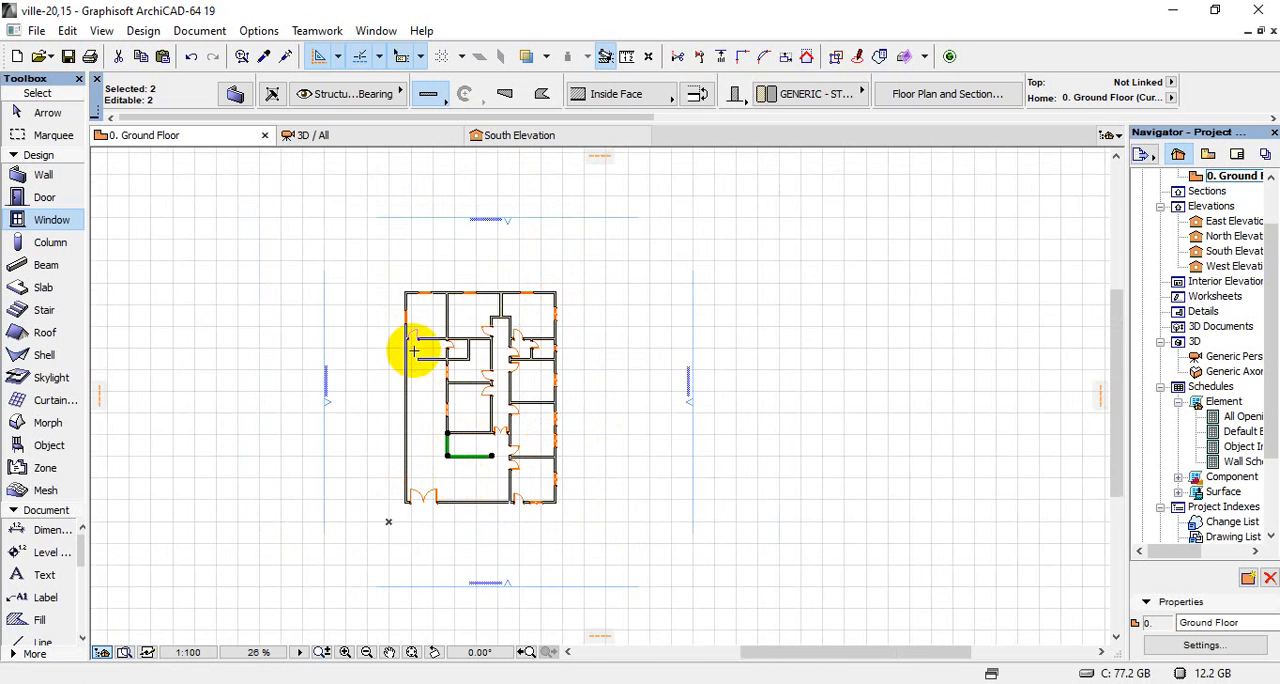
{"action": "scroll", "coordinate": [414, 349], "scroll_direction": "up", "scroll_amount": 5}
{"action": "key", "text": "Escape"}
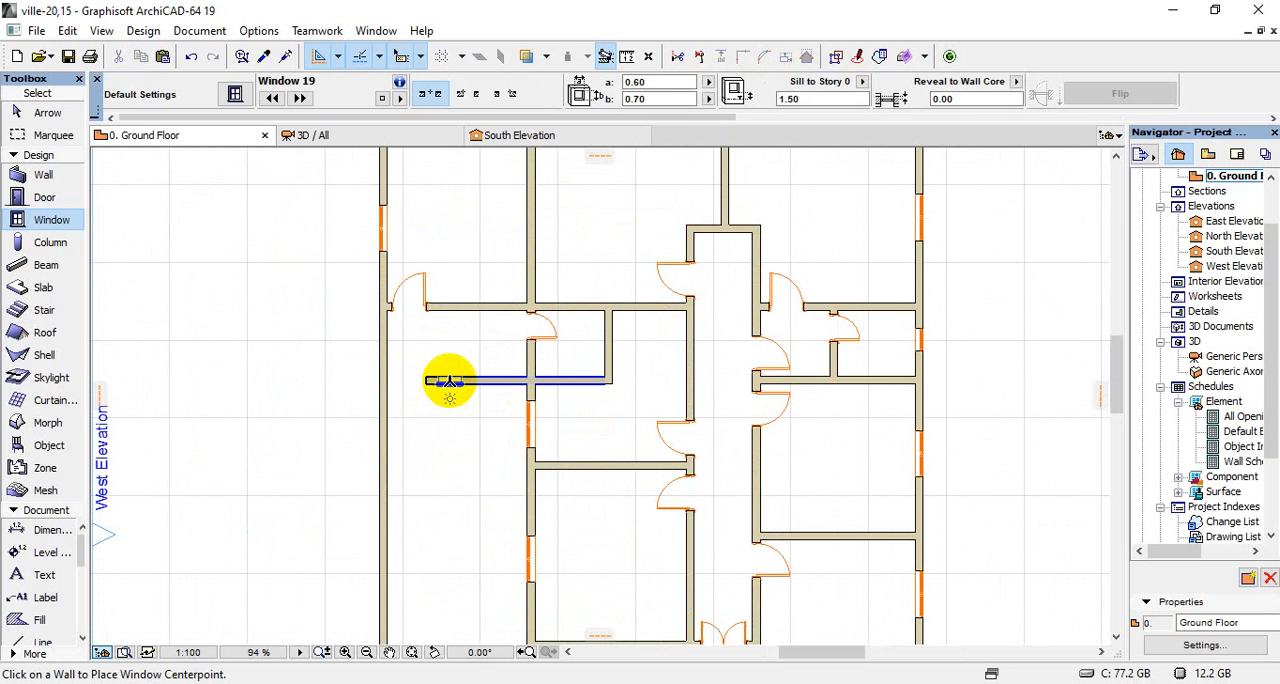
Split the horizontal wall below the small room where it meets the vertical wall's left face, keeping the free-ended left segment selected
{"action": "left_click", "coordinate": [451, 383]}
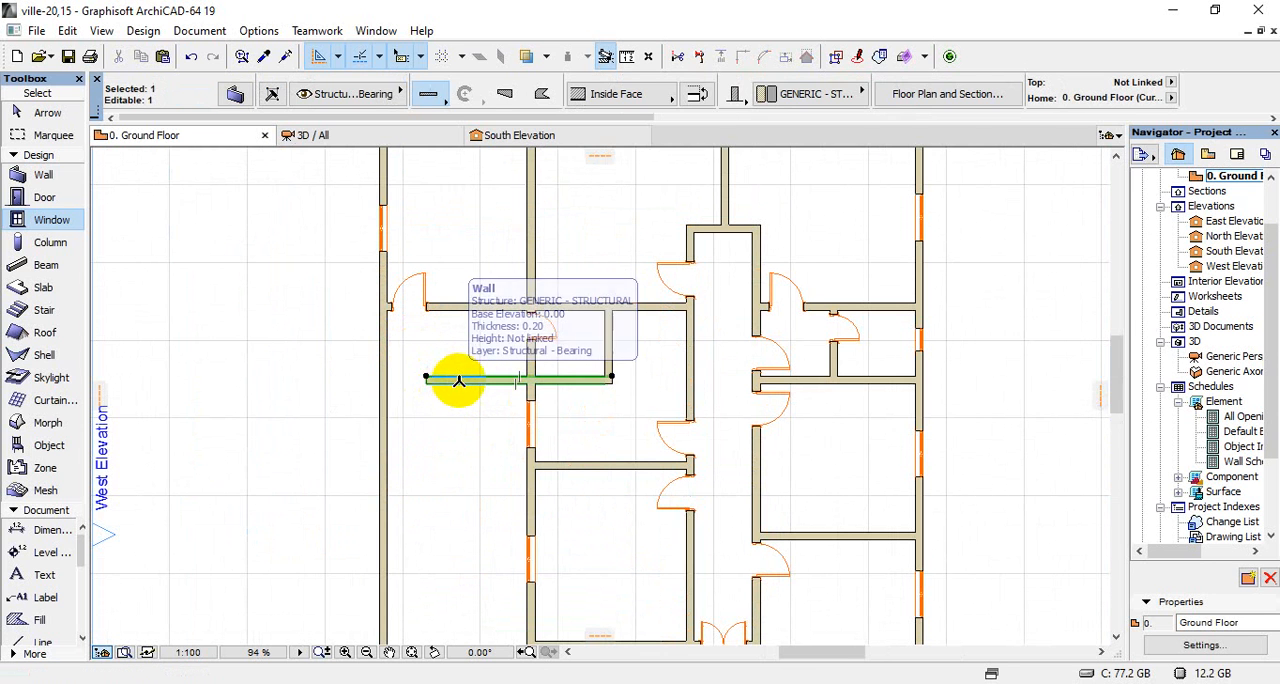
{"action": "scroll", "coordinate": [455, 382], "scroll_direction": "up", "scroll_amount": 5}
{"action": "left_click", "coordinate": [701, 58]}
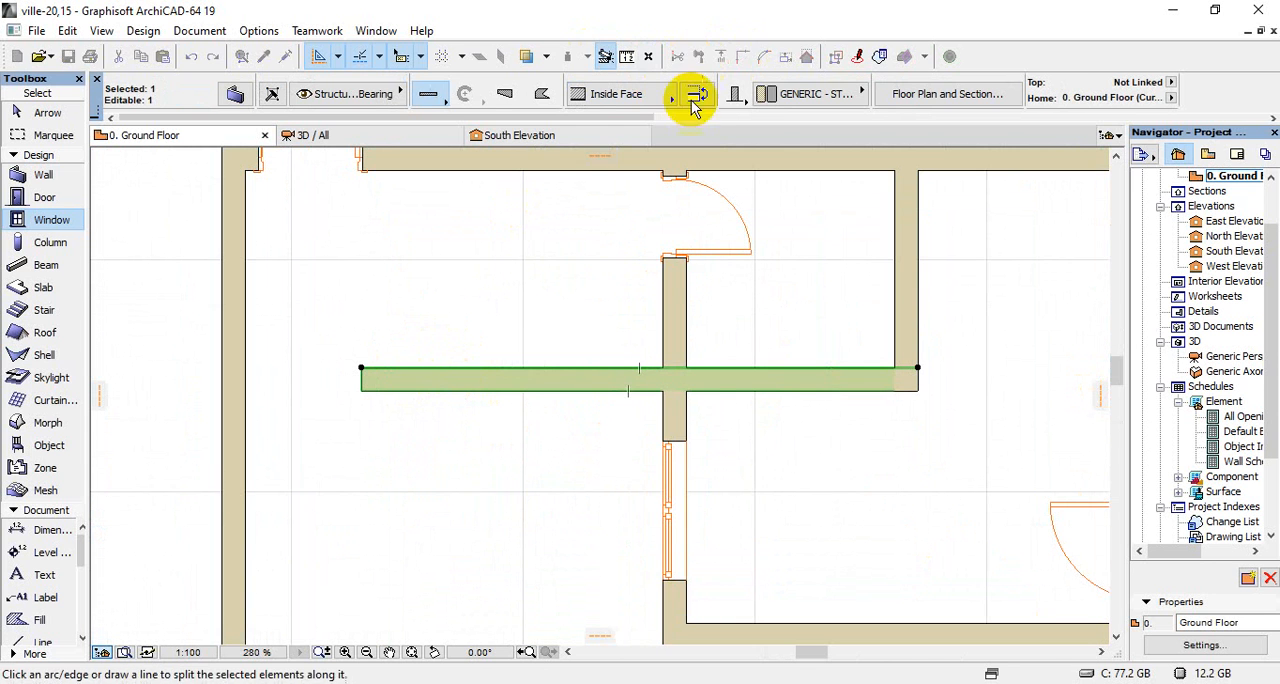
{"action": "left_click", "coordinate": [666, 352]}
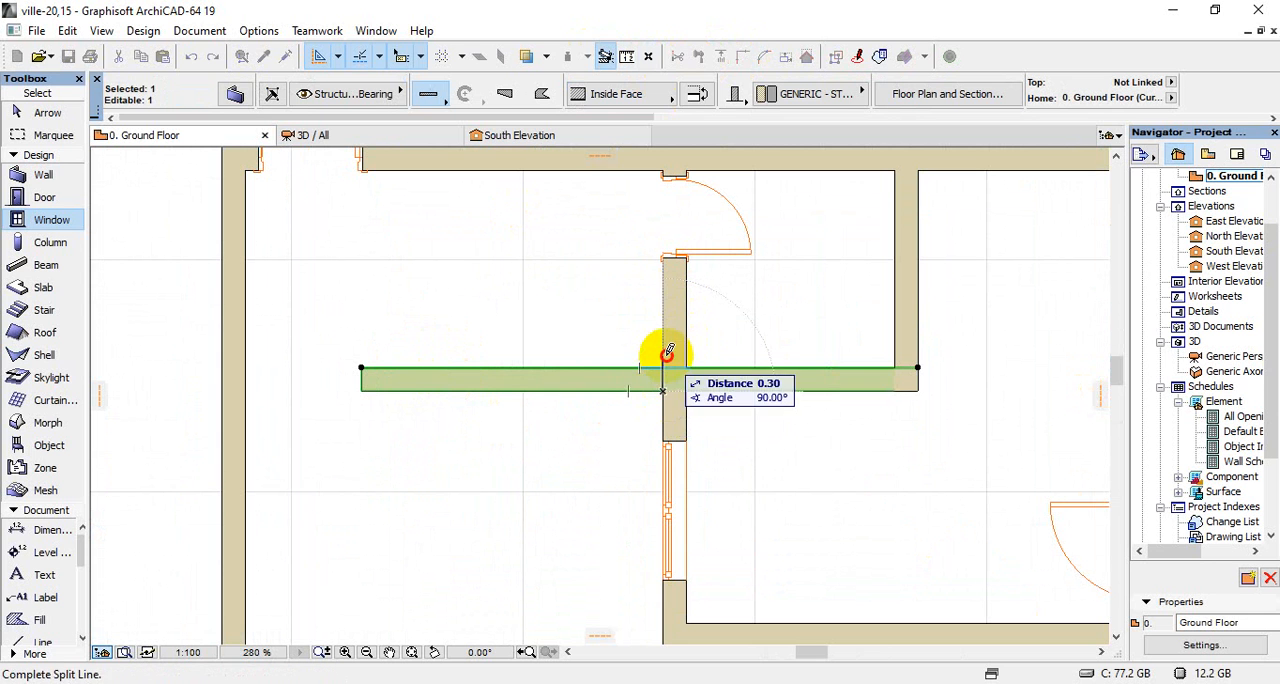
{"action": "left_click", "coordinate": [662, 395]}
{"action": "left_click", "coordinate": [380, 306]}
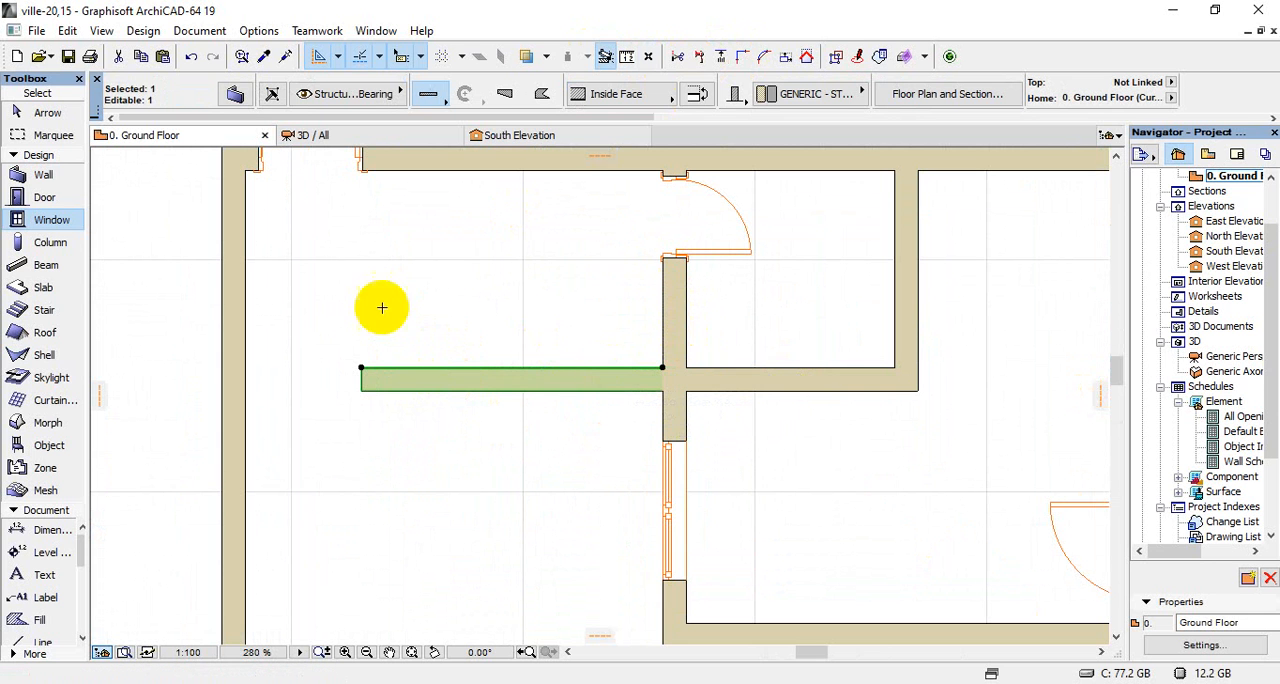
Set the height of the free-ended wall segment beside the small room to 1.5 and deselect it
{"action": "left_click", "coordinate": [237, 95]}
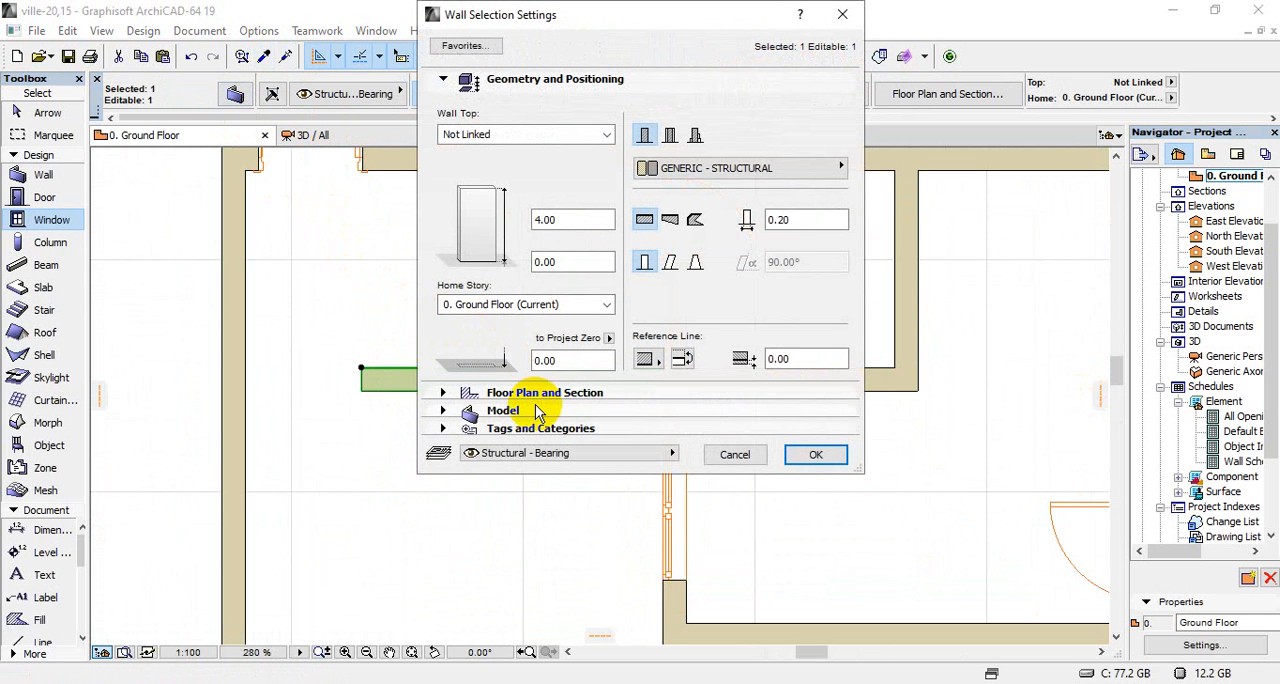
{"action": "left_click", "coordinate": [543, 221]}
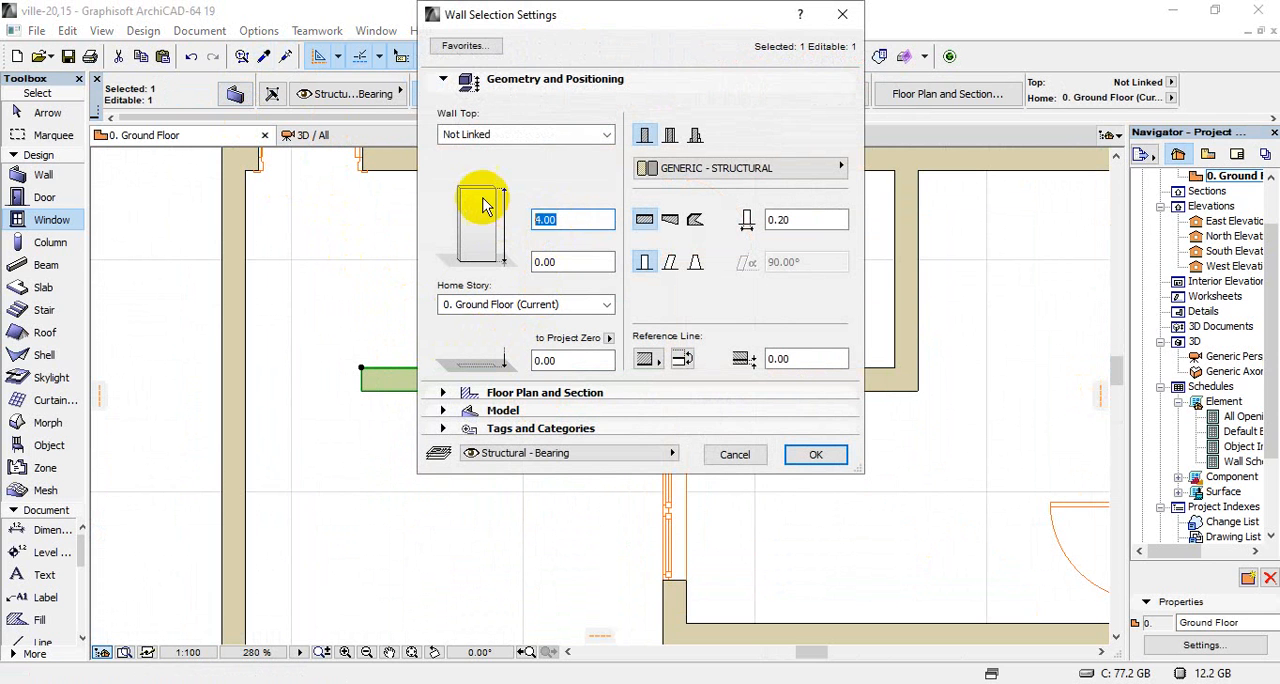
{"action": "type", "text": "1.5"}
{"action": "key", "text": "Return"}
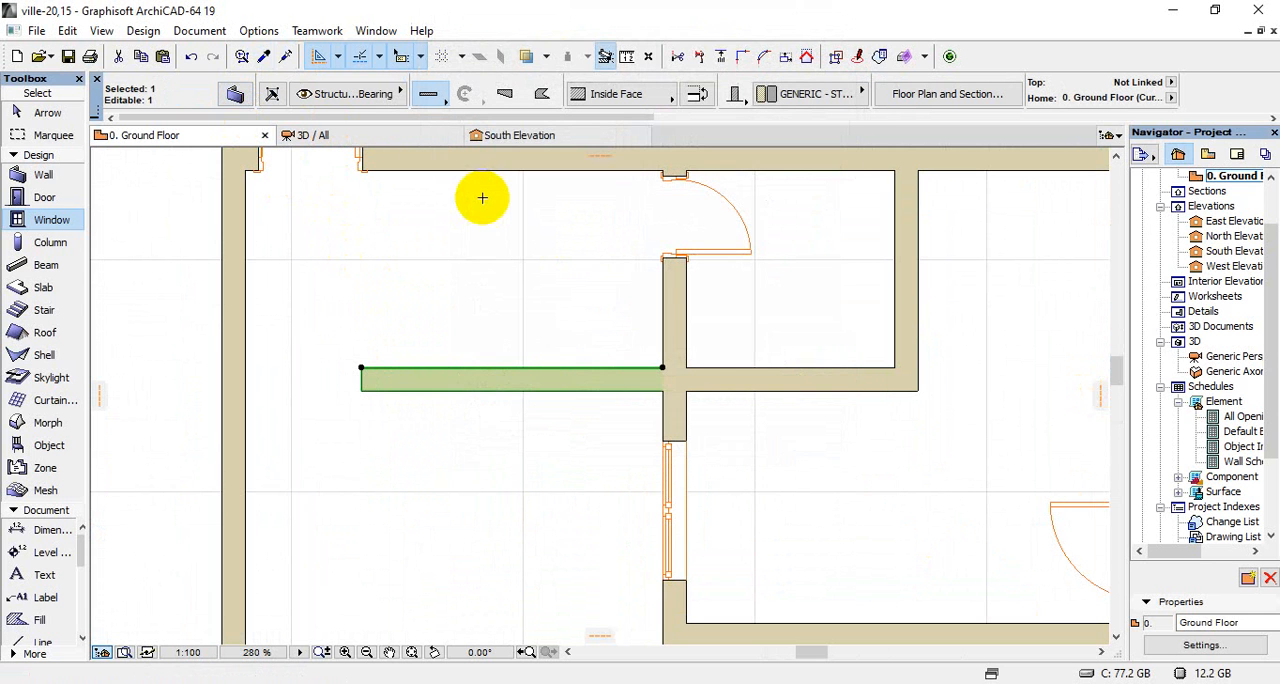
{"action": "scroll", "coordinate": [430, 338], "scroll_direction": "down", "scroll_amount": 5}
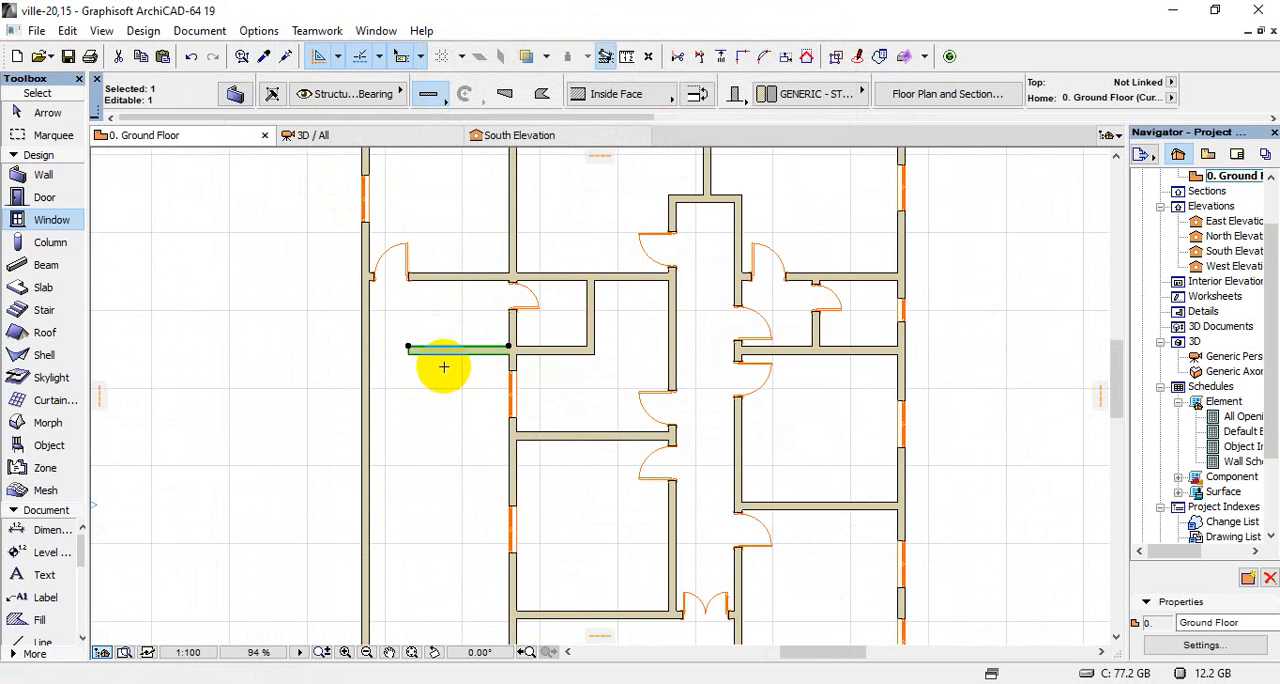
{"action": "key", "text": "Escape"}
{"action": "scroll", "coordinate": [420, 320], "scroll_direction": "down", "scroll_amount": 2}
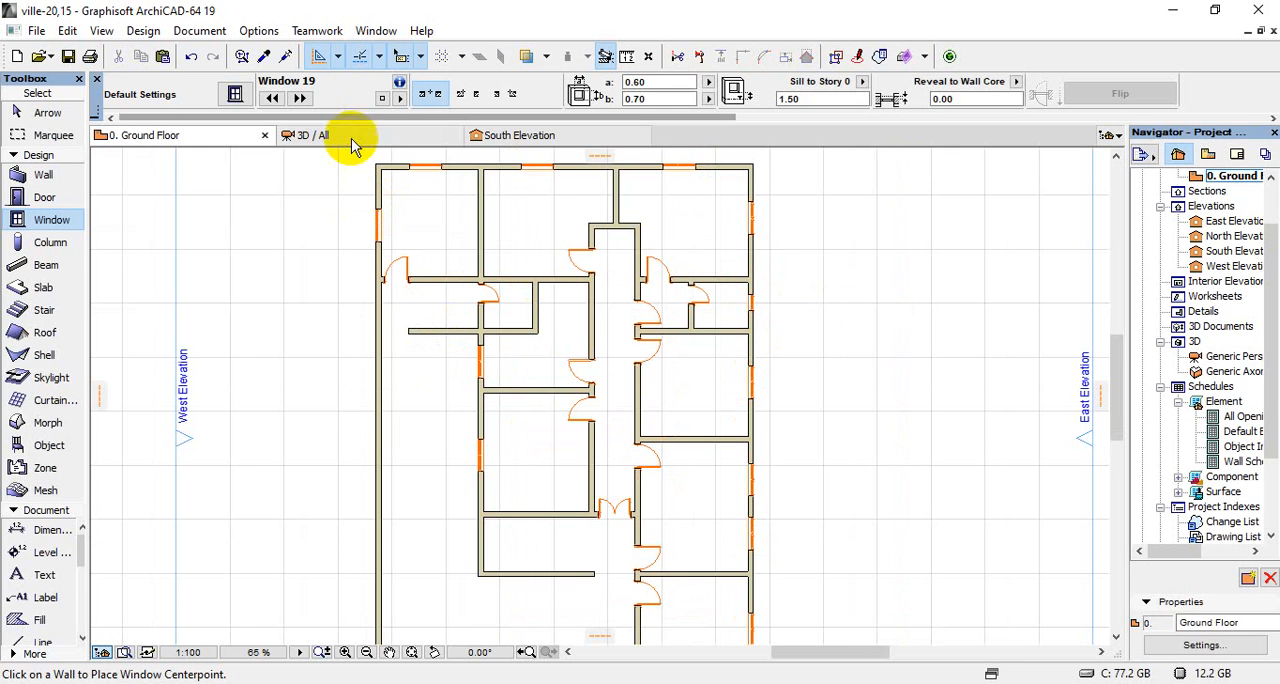
Inspect the lowered walls and the villa's openings from several sides in the 3D perspective
{"action": "left_click", "coordinate": [351, 140]}
{"action": "middle_click_drag", "start_coordinate": [491, 283], "coordinate": [581, 440], "text": "shift"}
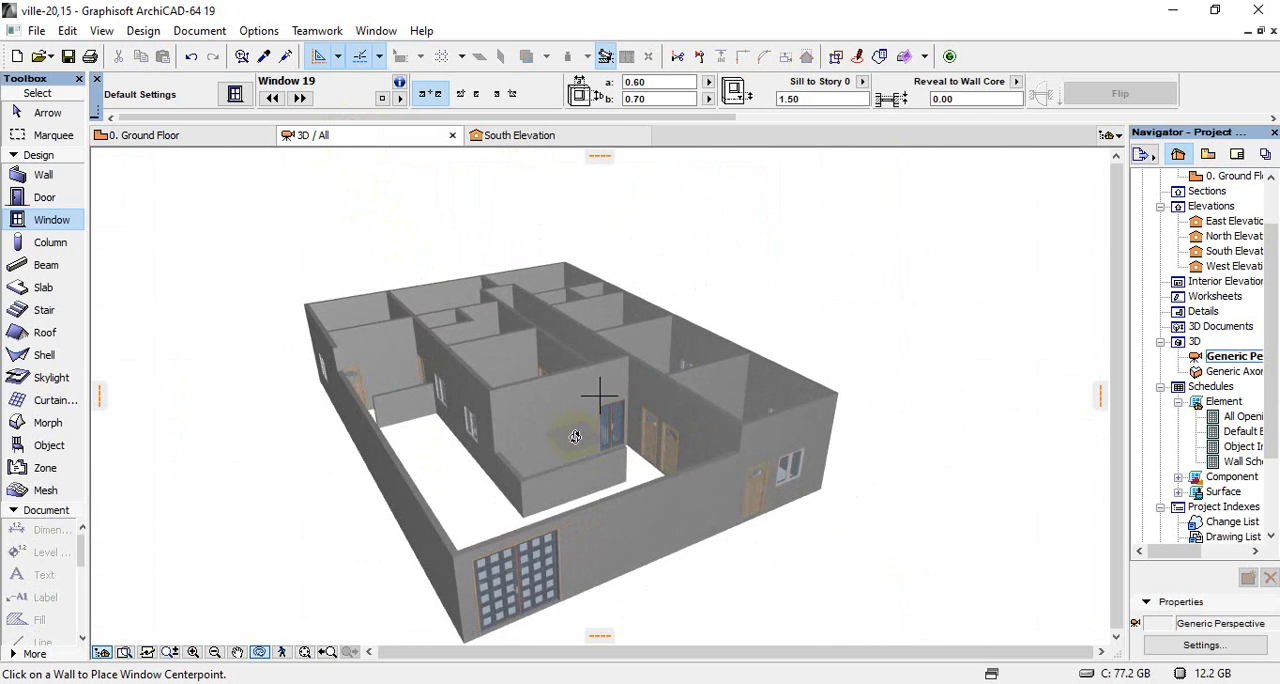
{"action": "middle_click_drag", "start_coordinate": [569, 433], "coordinate": [405, 408], "text": "shift"}
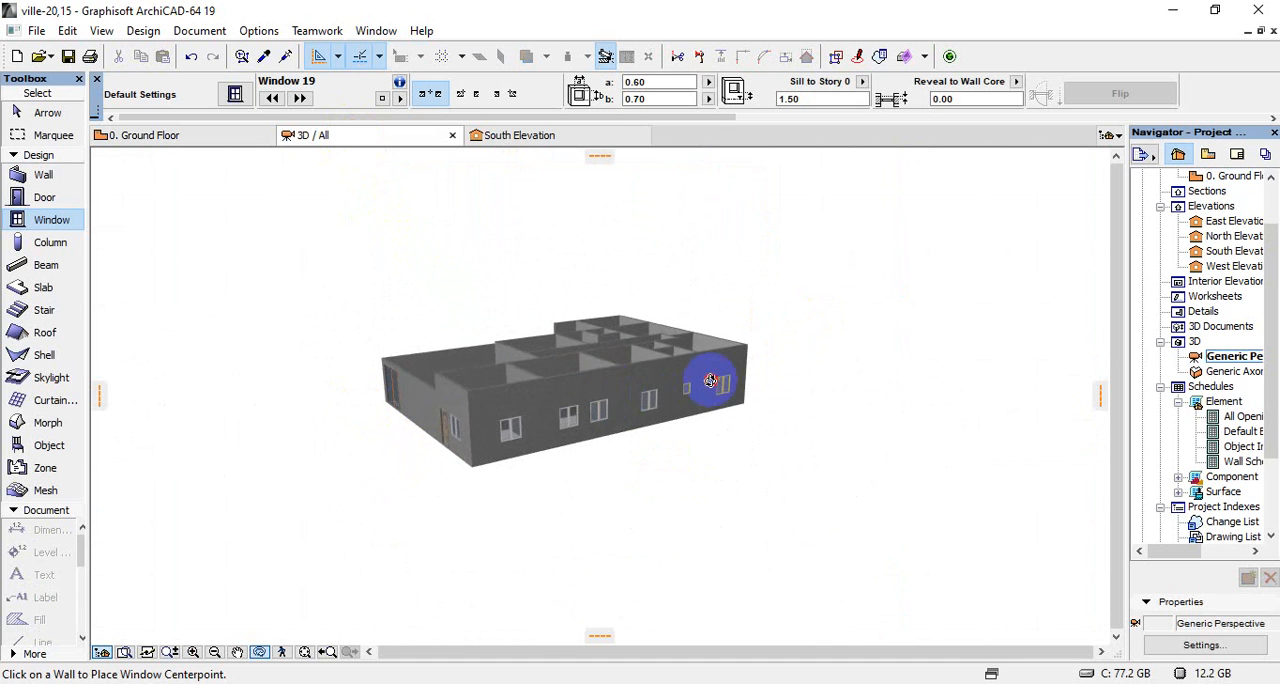
{"action": "middle_click_drag", "start_coordinate": [710, 380], "coordinate": [346, 403], "text": "shift"}
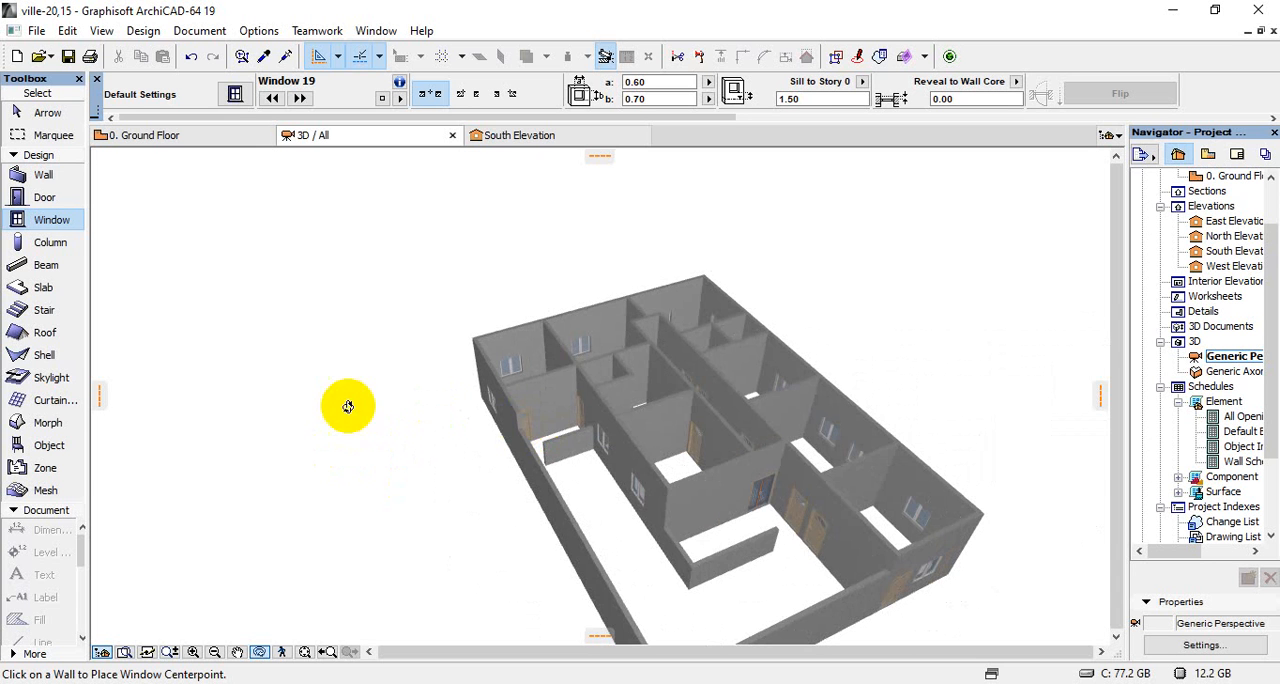
Review the Empty Window Openings, Historic, Single Double Hung and Sliding window categories in the default window settings
{"action": "double_click", "coordinate": [66, 222]}
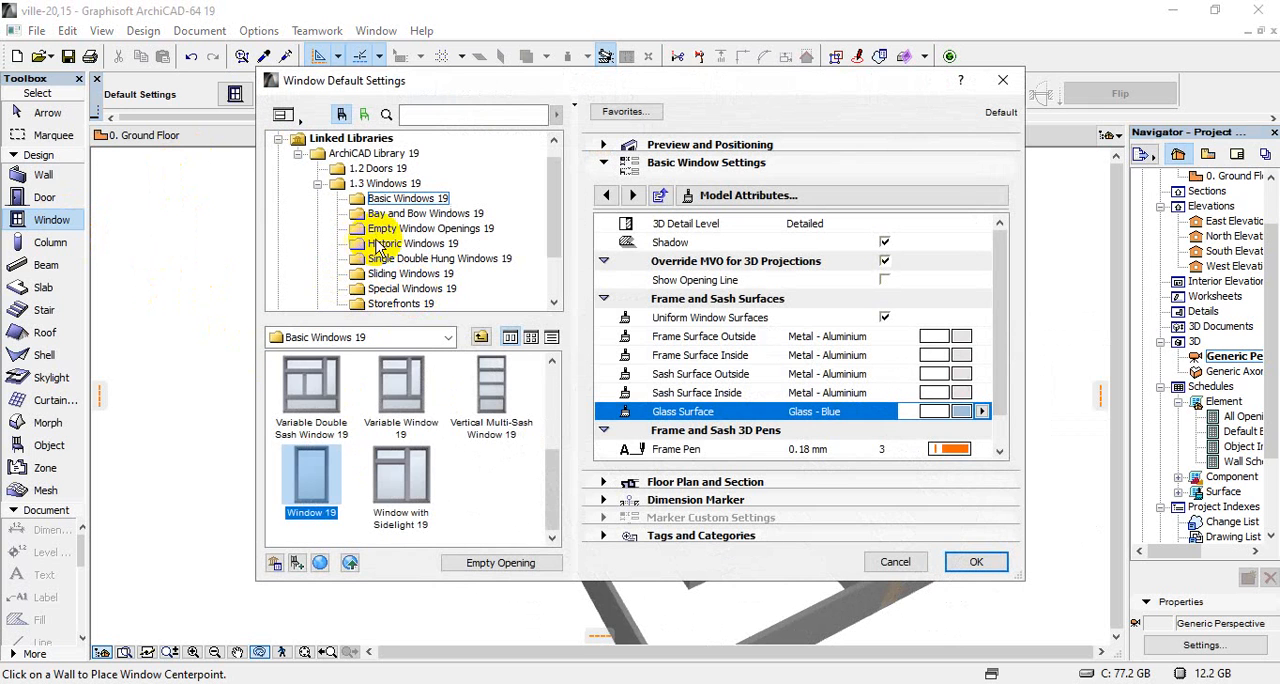
{"action": "left_click", "coordinate": [385, 229]}
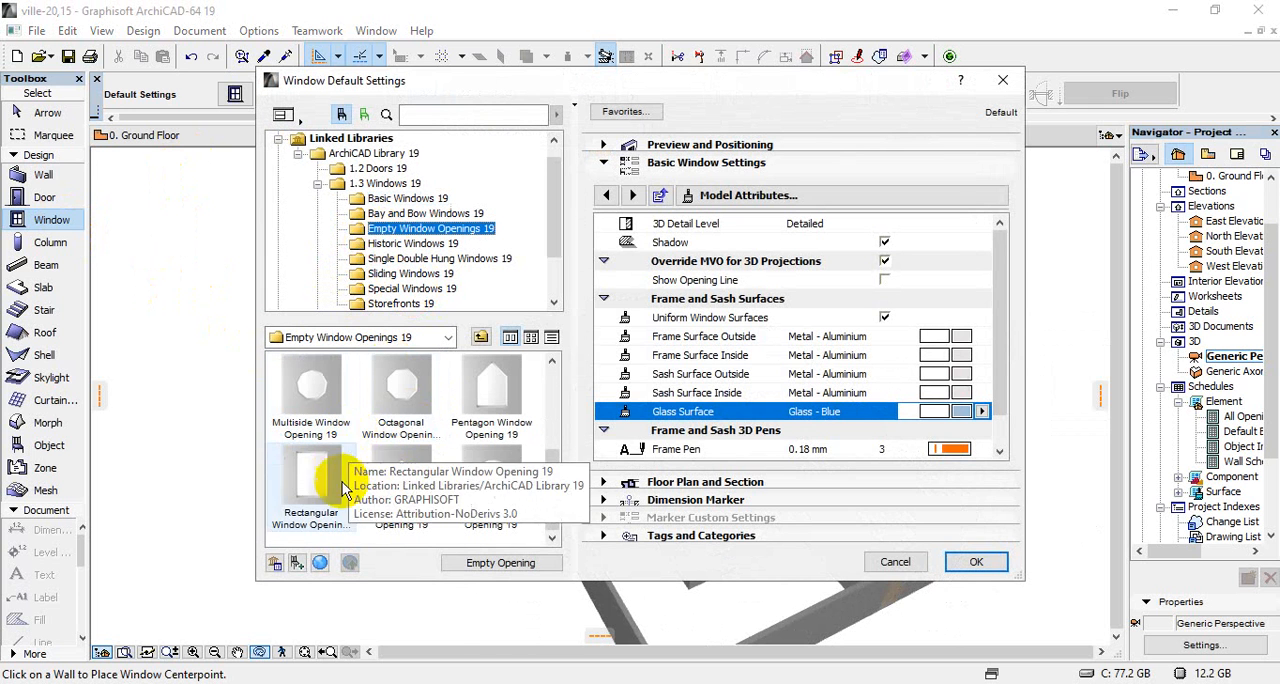
{"action": "left_click", "coordinate": [385, 244]}
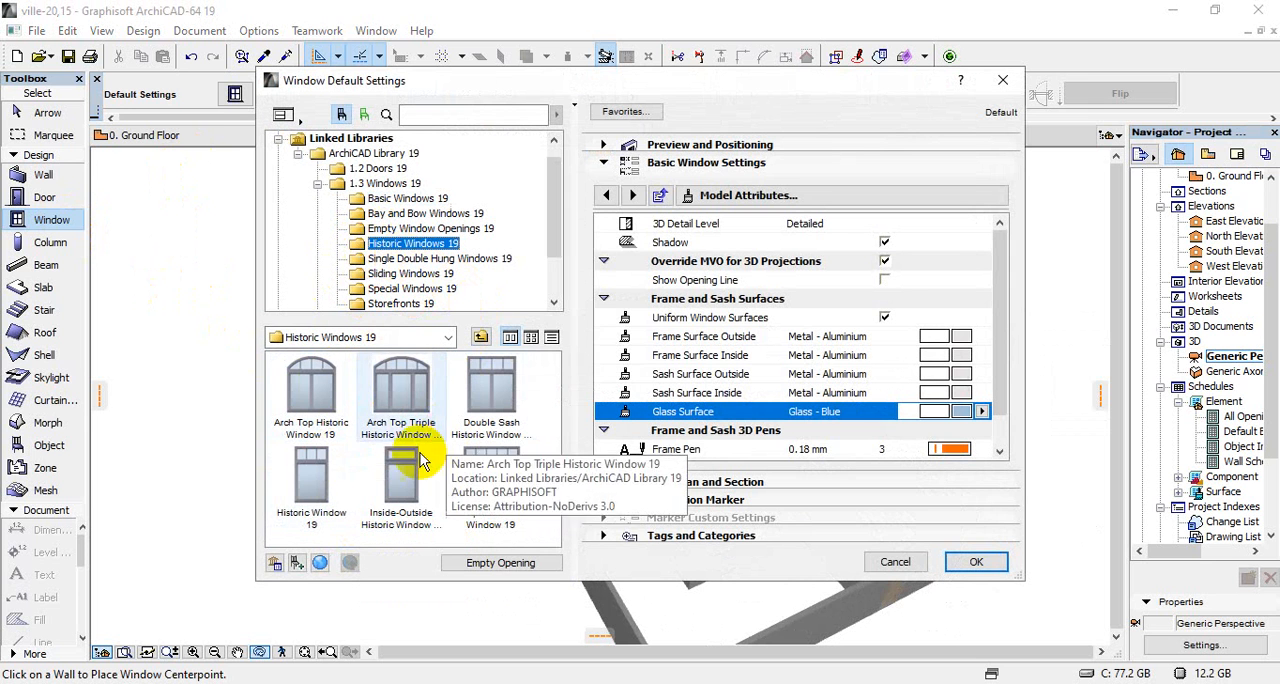
{"action": "left_click", "coordinate": [417, 260]}
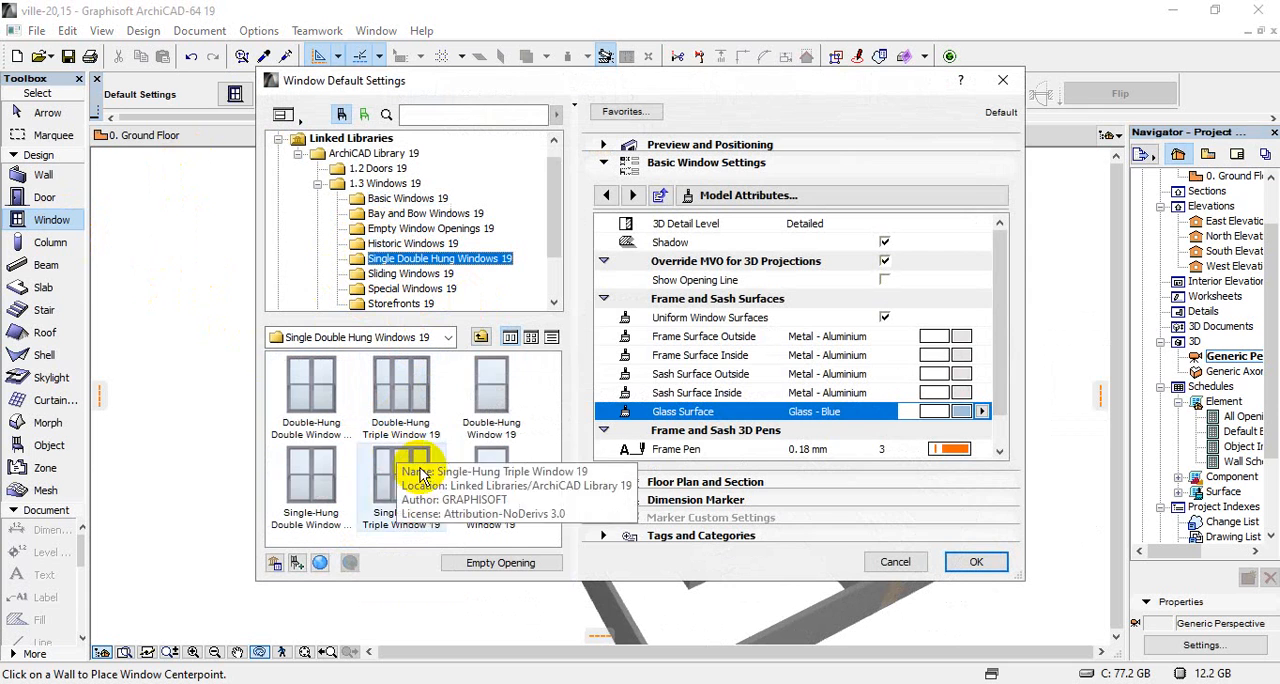
{"action": "left_click", "coordinate": [404, 279]}
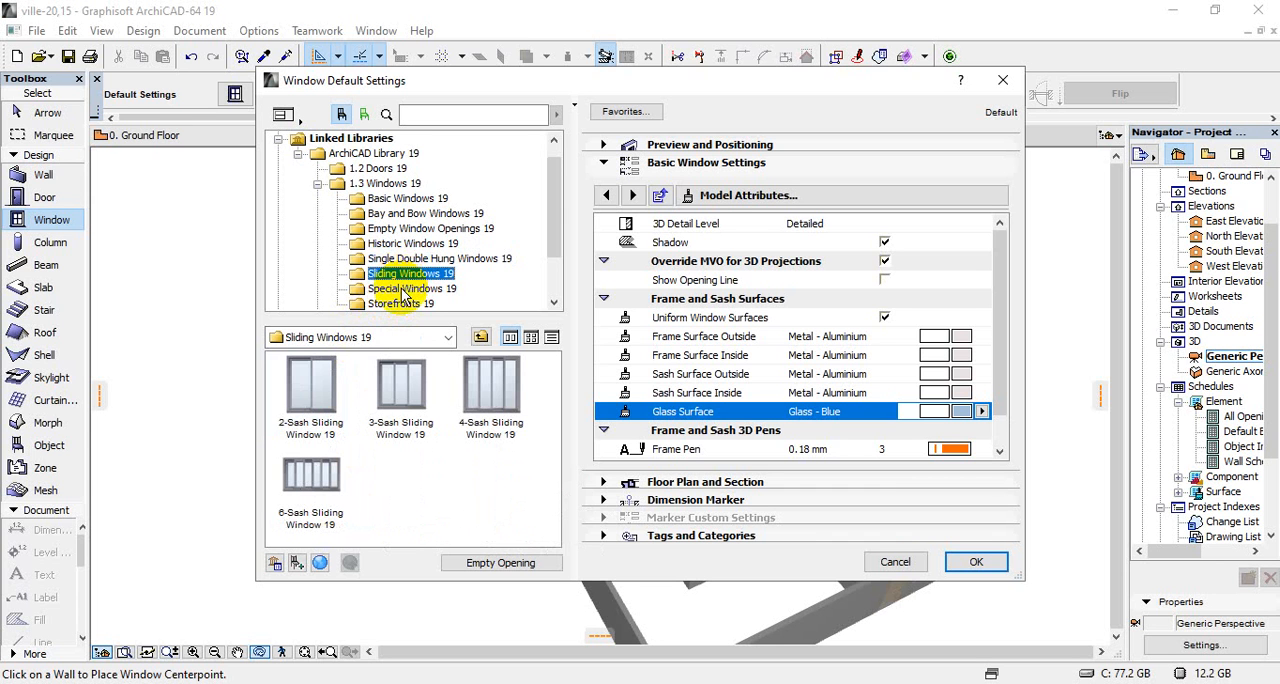
Look through the Special Windows 19 category and check the triangle, three-centered arch top, trapezoid and round windows
{"action": "left_click", "coordinate": [408, 289]}
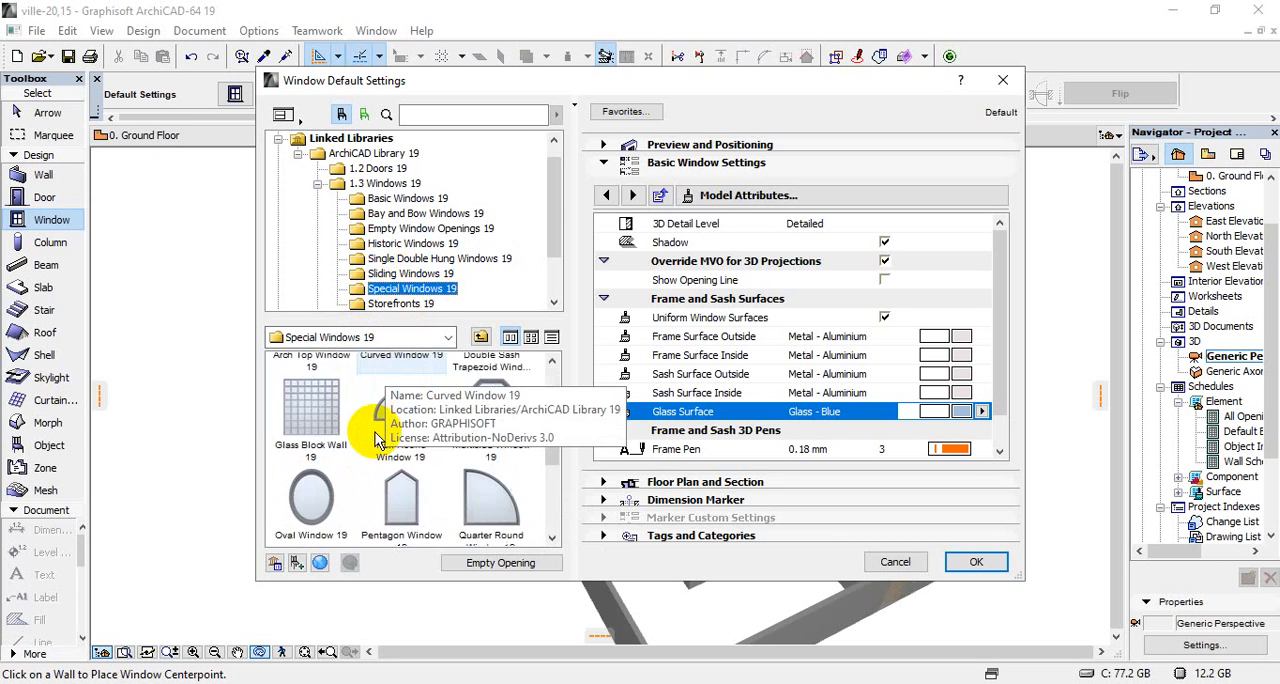
{"action": "scroll", "coordinate": [378, 440], "scroll_direction": "down", "scroll_amount": 3}
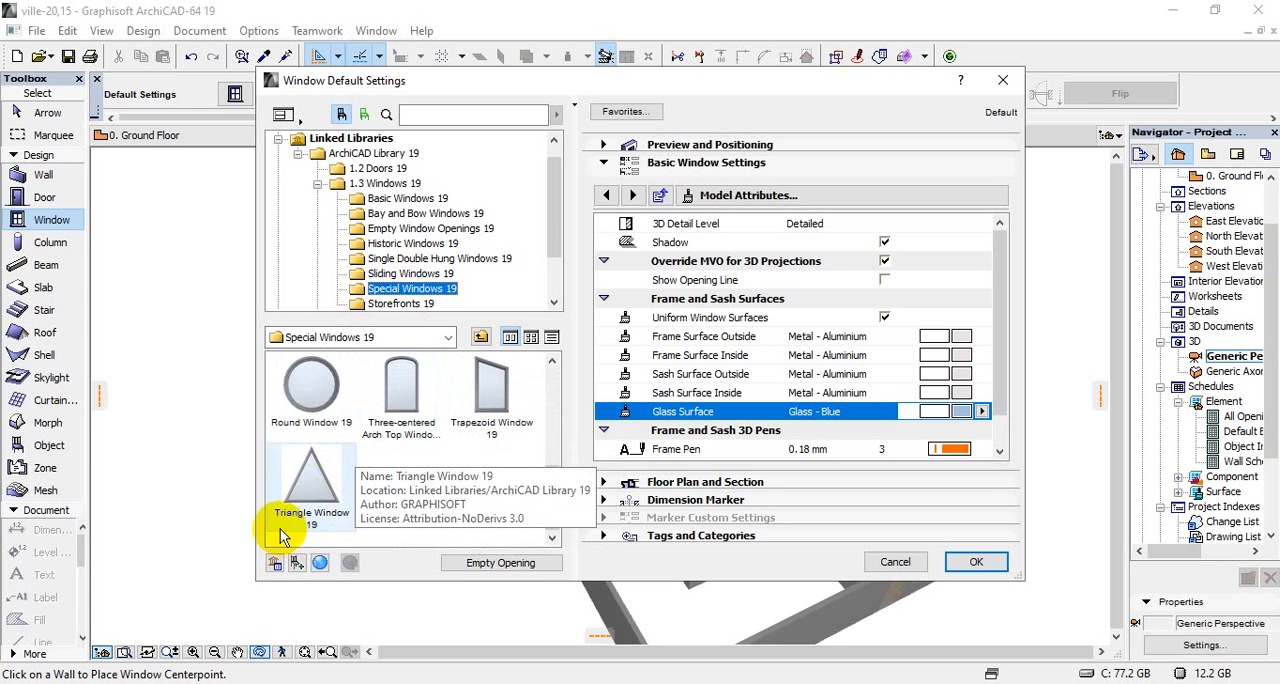
{"action": "scroll", "coordinate": [286, 530], "scroll_direction": "up", "scroll_amount": 5}
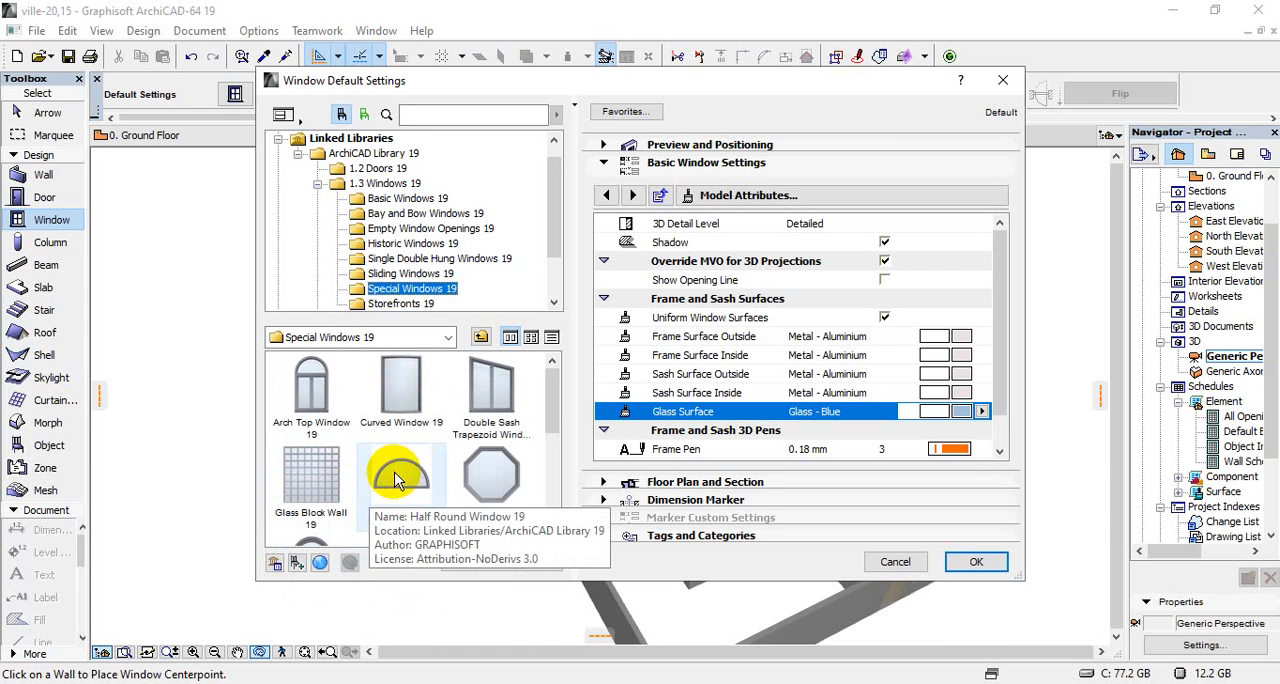
{"action": "scroll", "coordinate": [440, 430], "scroll_direction": "down", "scroll_amount": 4}
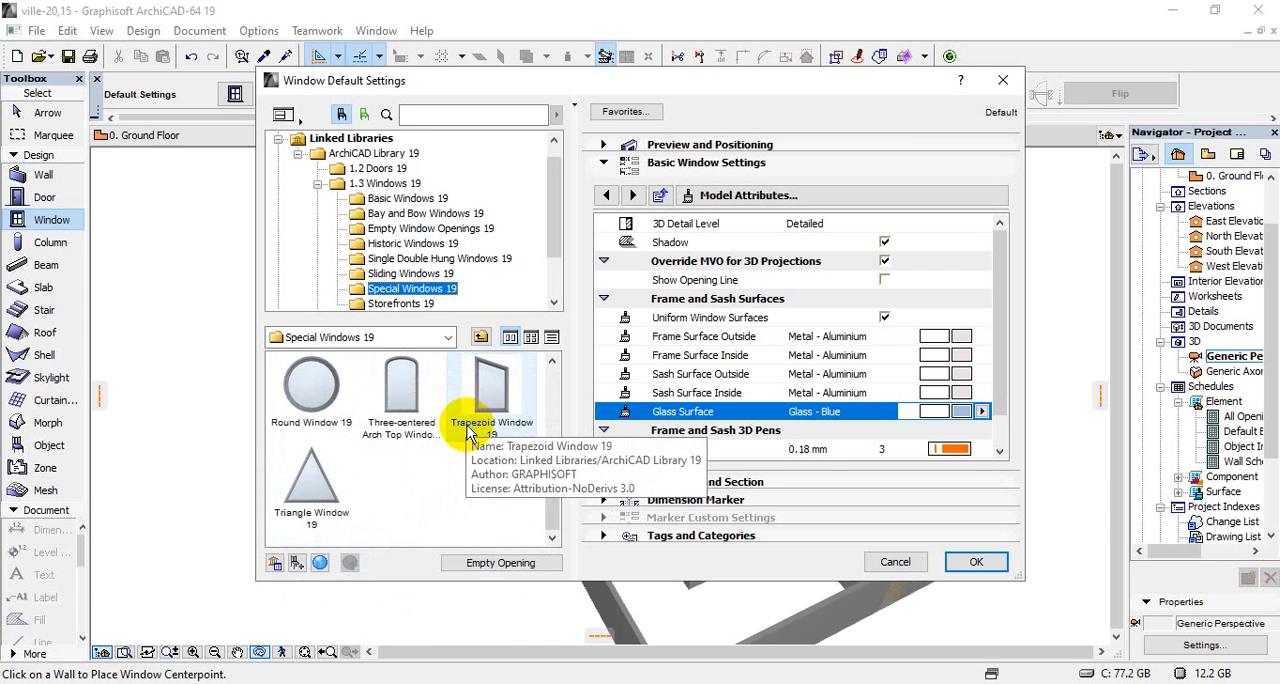
{"action": "left_click", "coordinate": [335, 482]}
{"action": "left_click", "coordinate": [430, 428]}
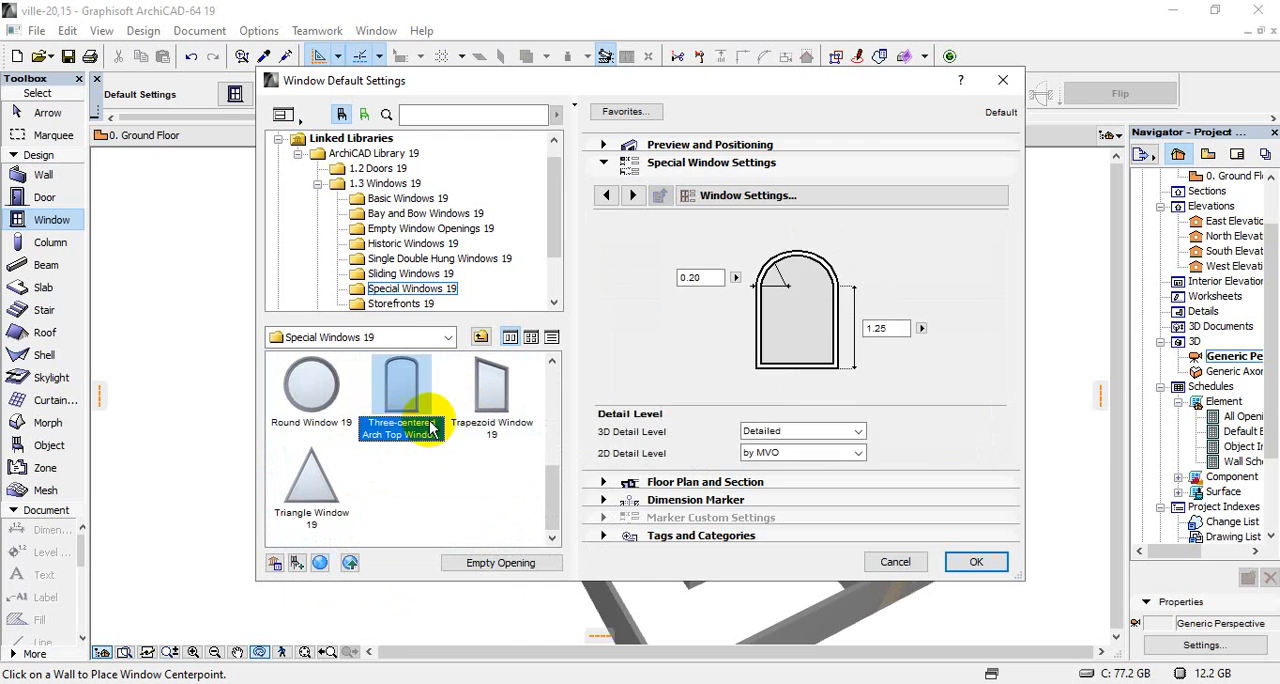
{"action": "left_click", "coordinate": [491, 390]}
{"action": "left_click", "coordinate": [311, 388]}
Check the half round, Glass Block Wall, double sash trapezoid and curved windows among the special windows
{"action": "scroll", "coordinate": [410, 428], "scroll_direction": "up", "scroll_amount": 1}
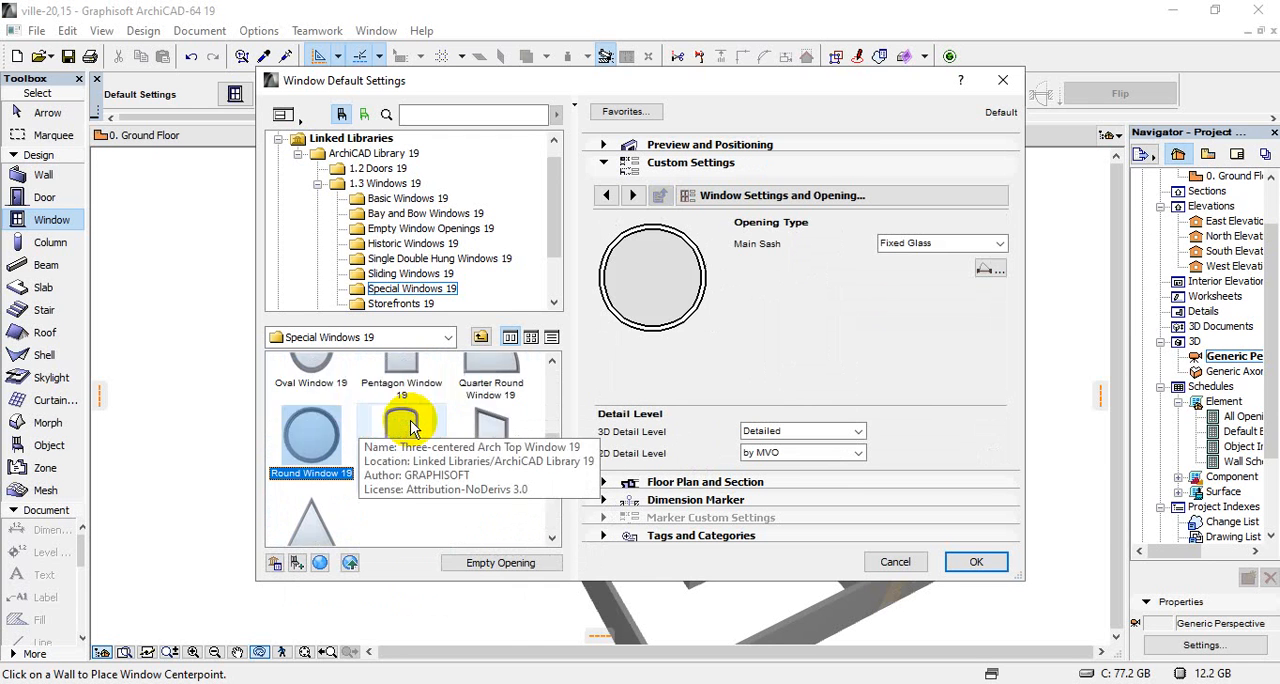
{"action": "scroll", "coordinate": [410, 428], "scroll_direction": "up", "scroll_amount": 2}
{"action": "left_click", "coordinate": [400, 478]}
{"action": "left_click", "coordinate": [331, 478]}
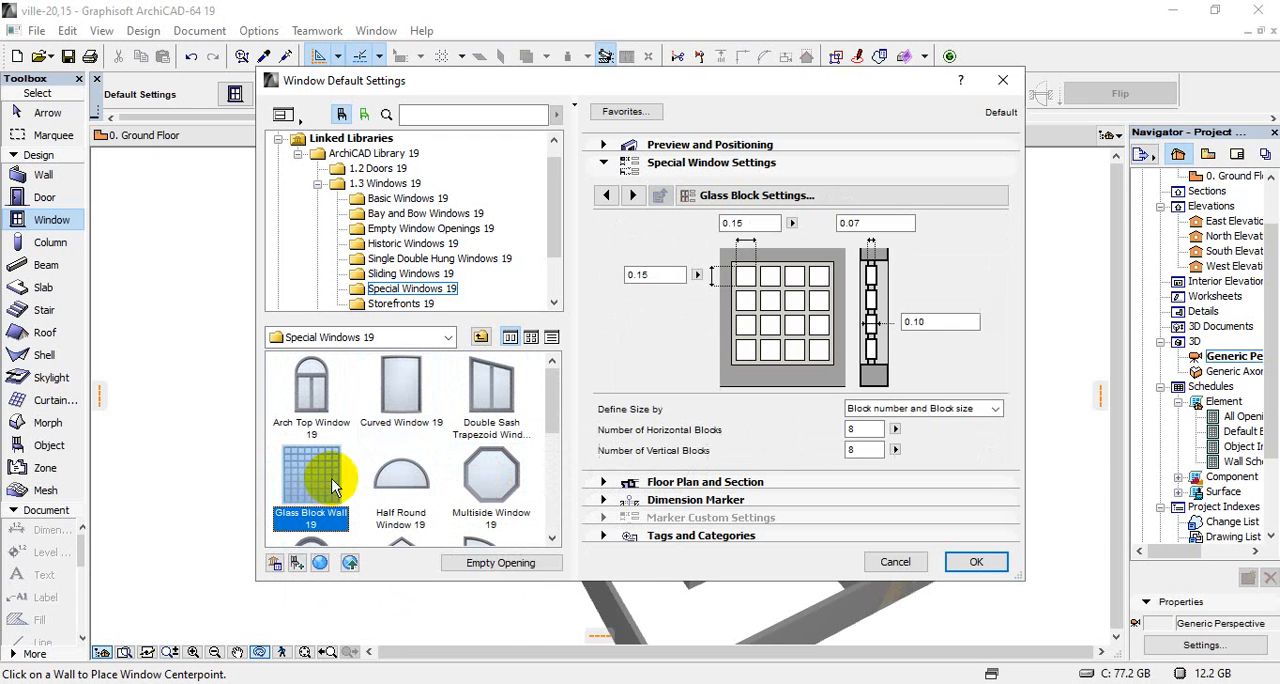
{"action": "left_click", "coordinate": [488, 398]}
{"action": "left_click", "coordinate": [400, 410]}
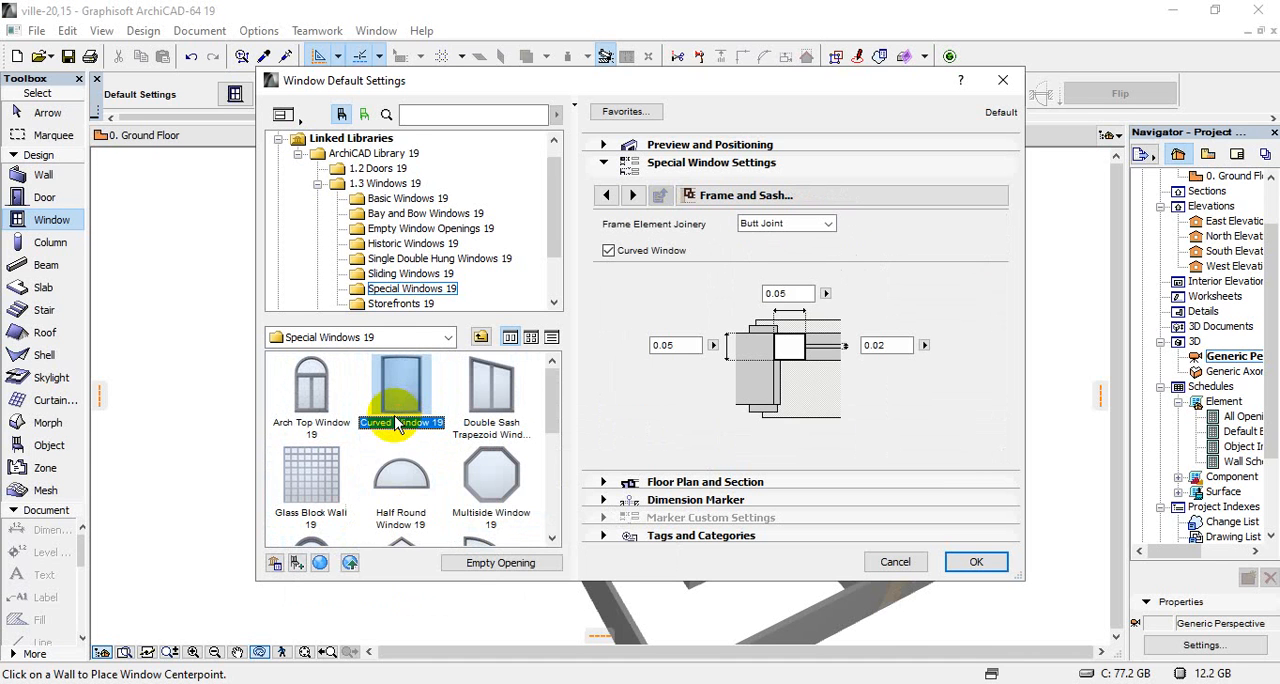
Review the window types in the Storefronts 19 category
{"action": "scroll", "coordinate": [430, 275], "scroll_direction": "down", "scroll_amount": 1}
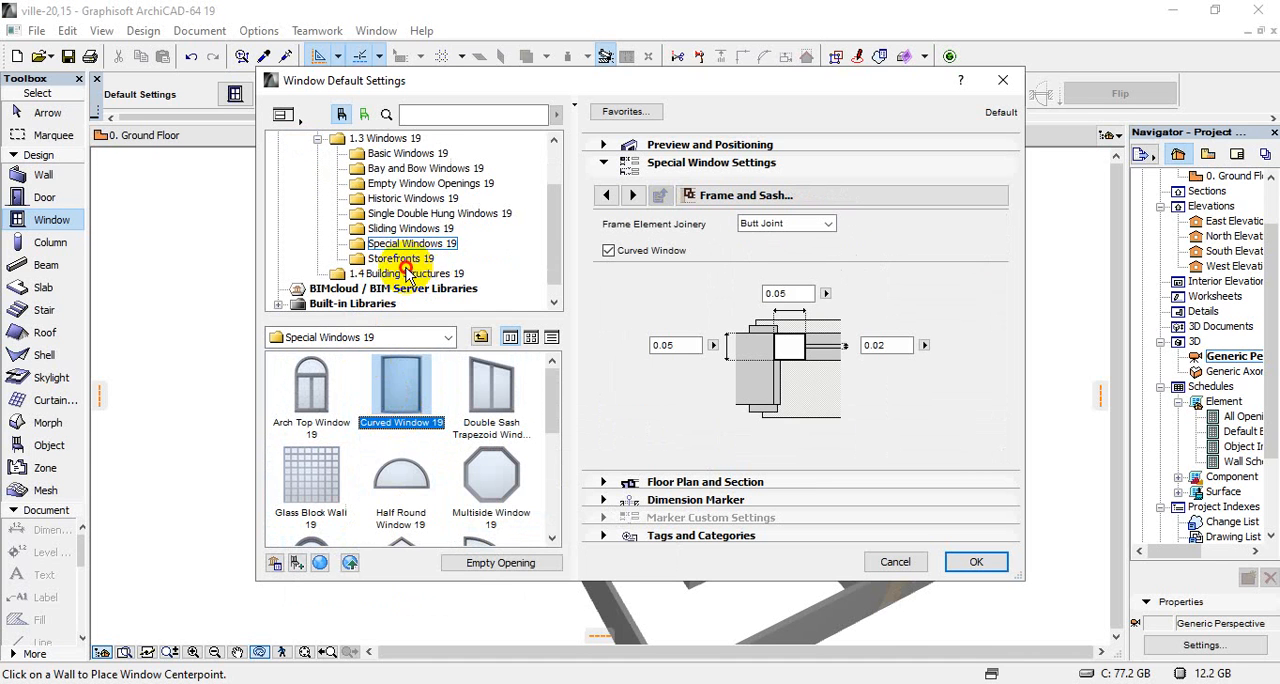
{"action": "left_click", "coordinate": [405, 268]}
{"action": "left_click", "coordinate": [405, 259]}
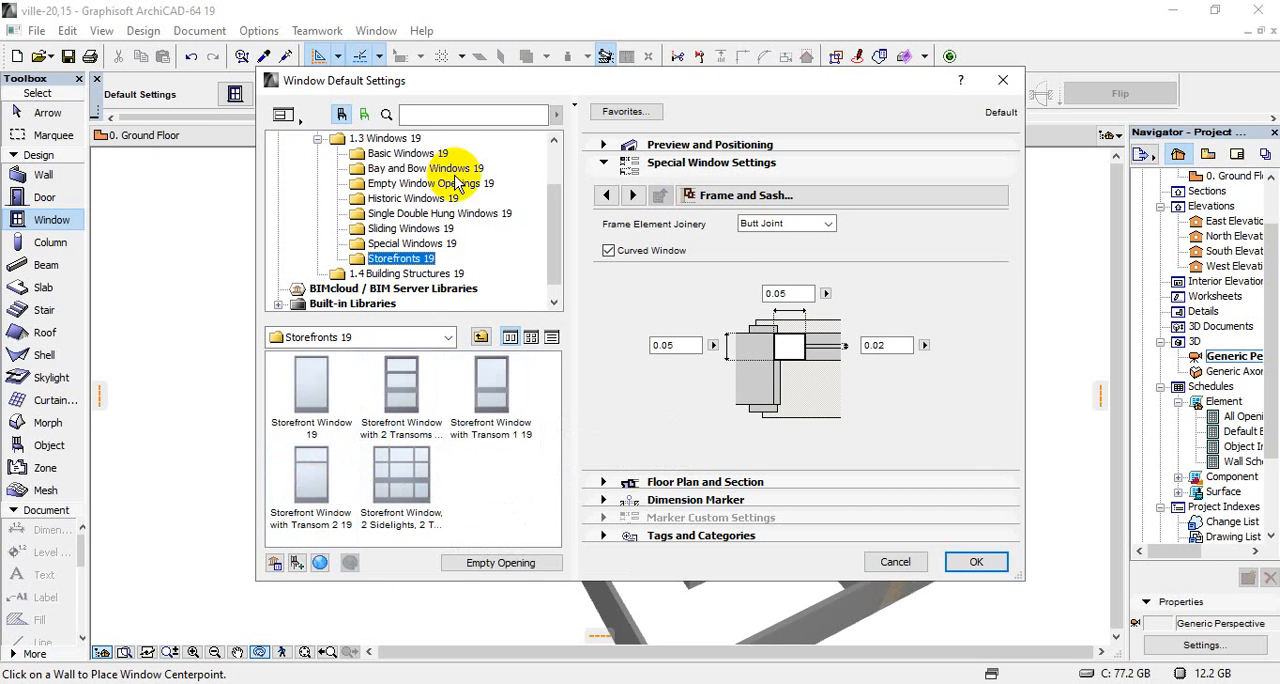
Check the bow, splay bay and square bay windows in Bay and Bow Windows 19, and close the settings without applying
{"action": "scroll", "coordinate": [460, 180], "scroll_direction": "up", "scroll_amount": 2}
{"action": "left_click", "coordinate": [401, 231]}
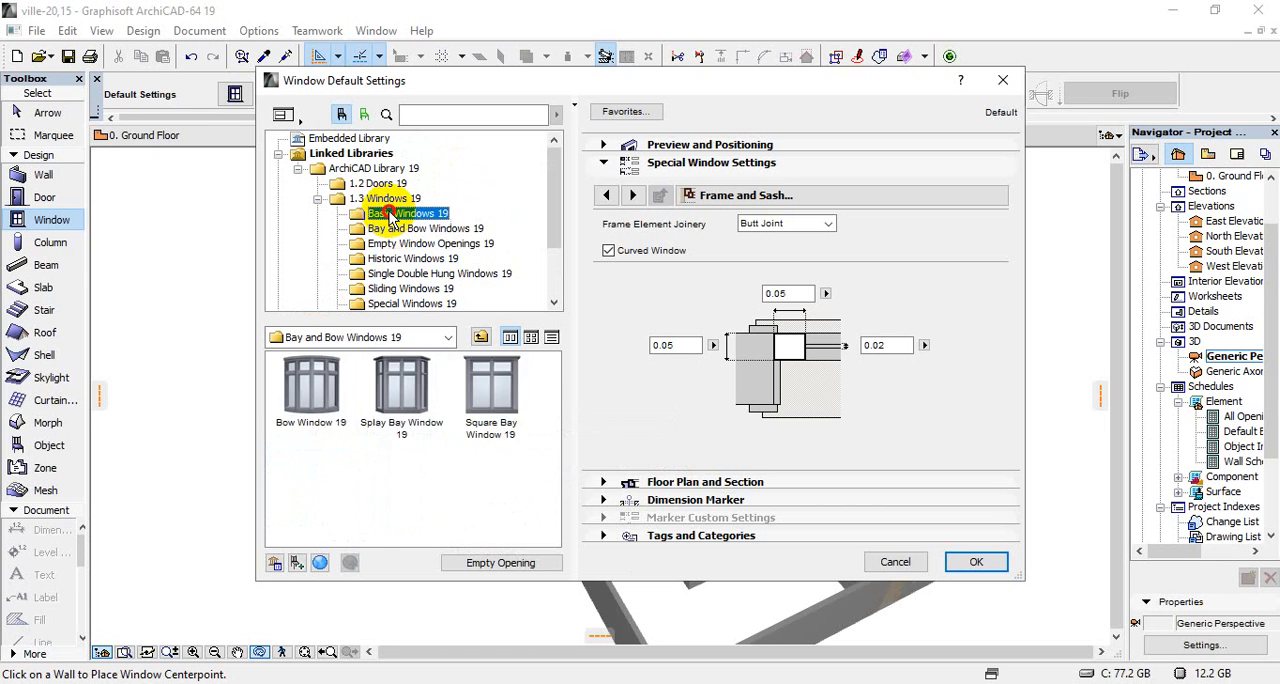
{"action": "left_click", "coordinate": [395, 229]}
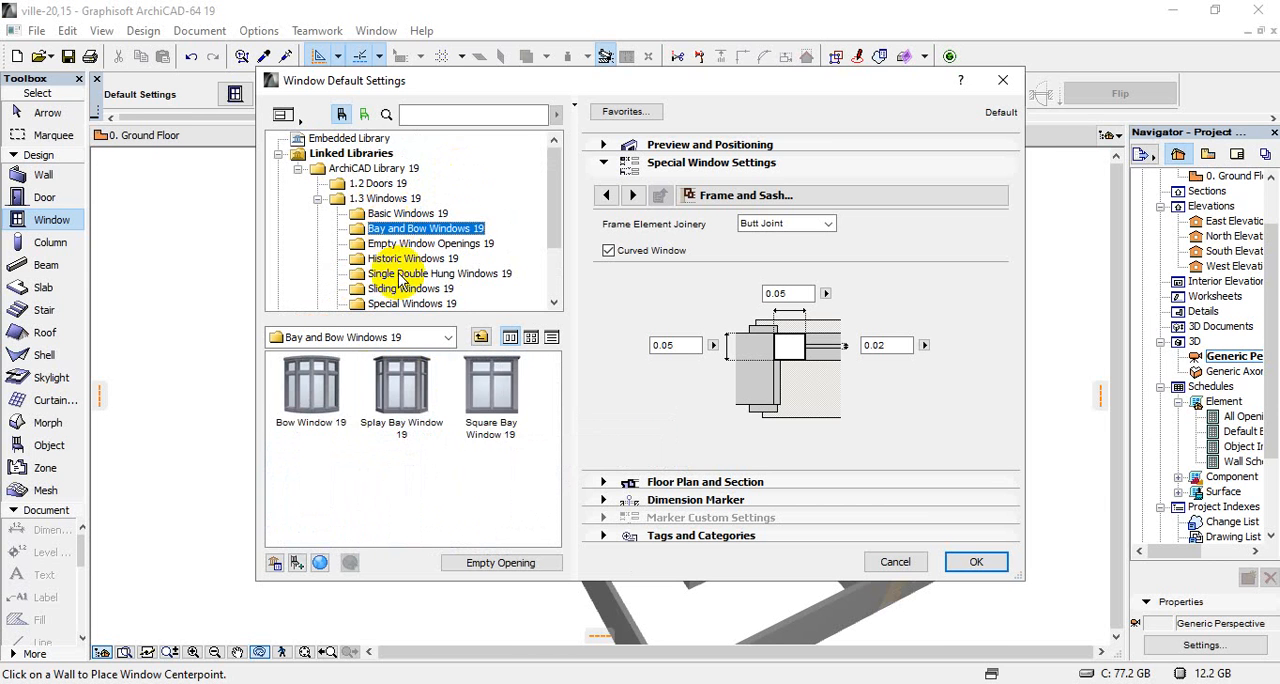
{"action": "left_click", "coordinate": [328, 398]}
{"action": "left_click", "coordinate": [389, 391]}
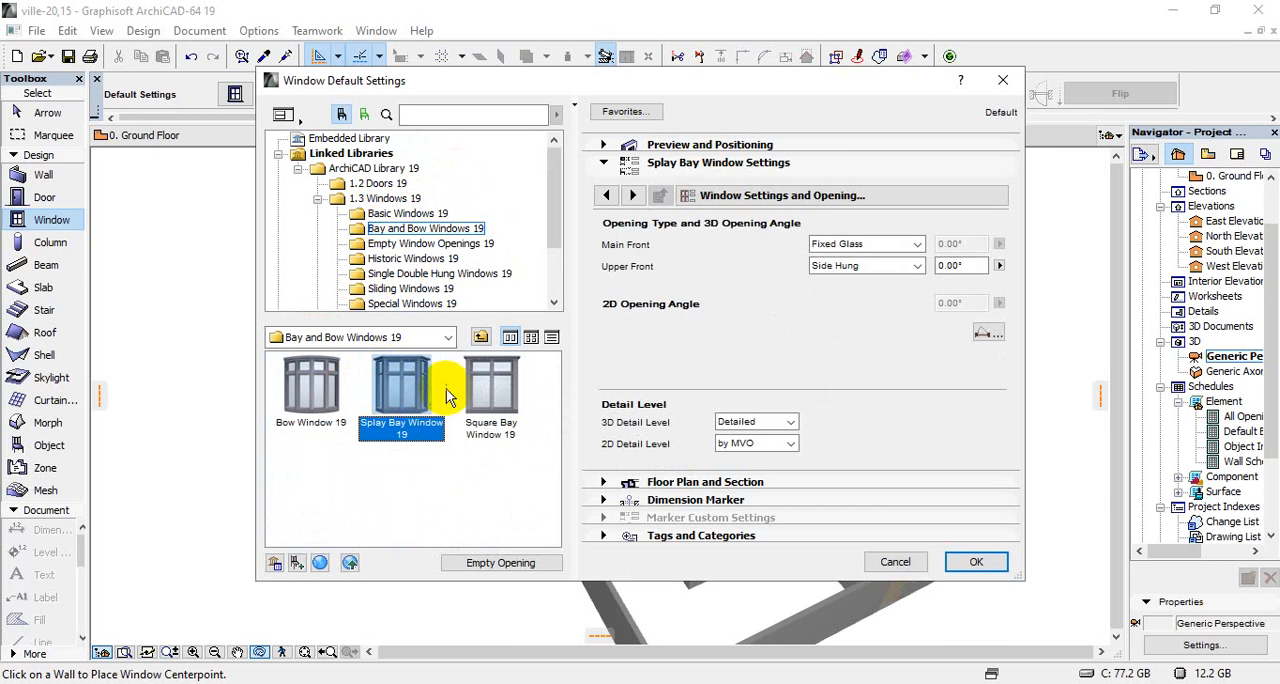
{"action": "left_click", "coordinate": [482, 391]}
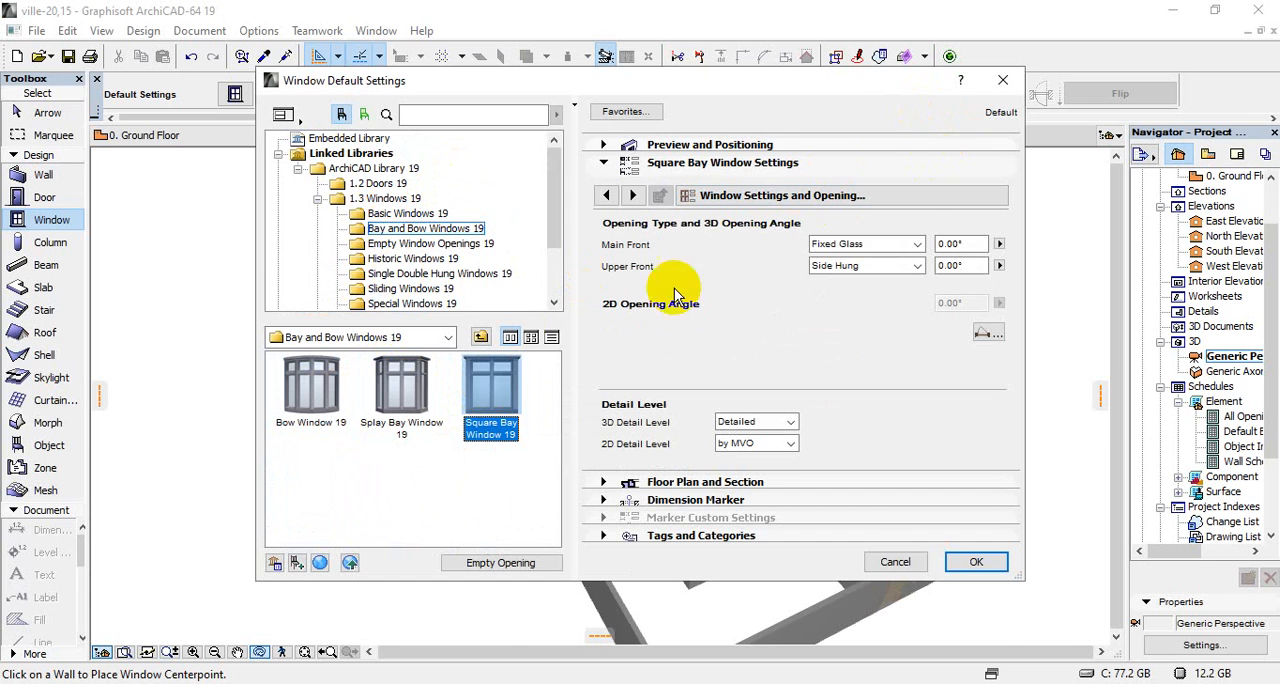
{"action": "left_click", "coordinate": [1003, 80]}
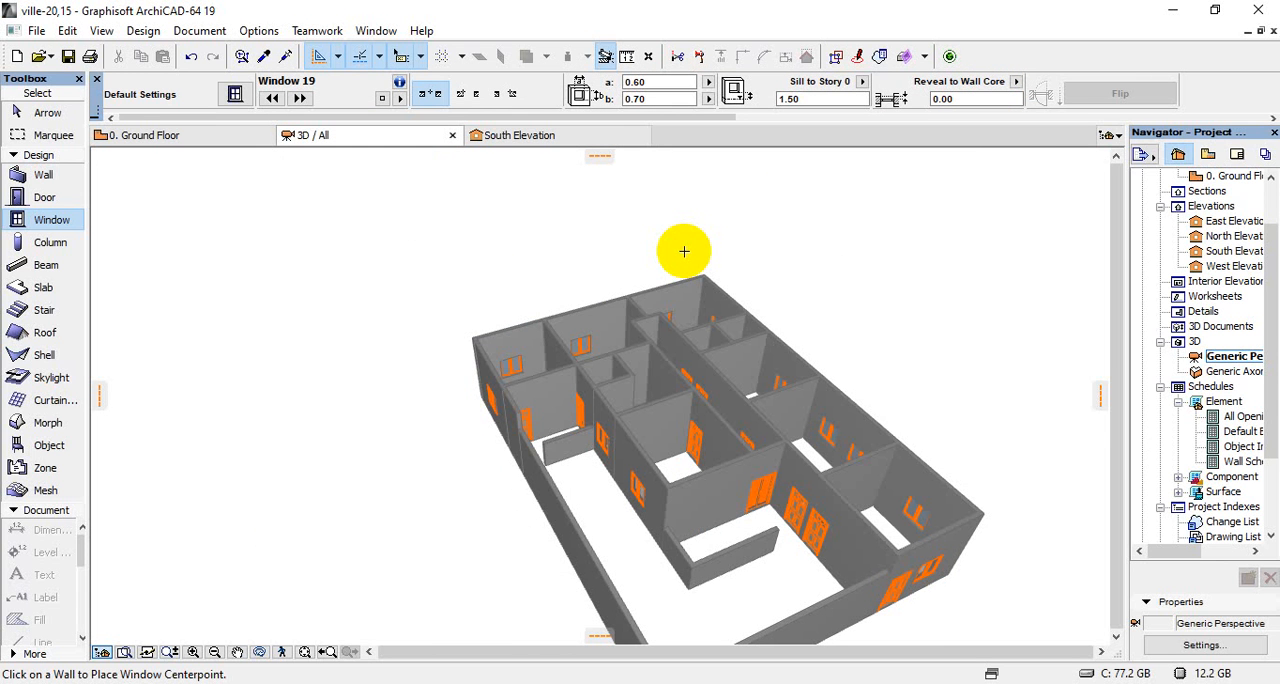
Leave window placement, inspect the villa's walls and openings in the 3D perspective, and pick the 0.90/2.10 door in the corridor
{"action": "scroll", "coordinate": [524, 266], "scroll_direction": "down", "scroll_amount": 4}
{"action": "scroll", "coordinate": [745, 438], "scroll_direction": "up", "scroll_amount": 4}
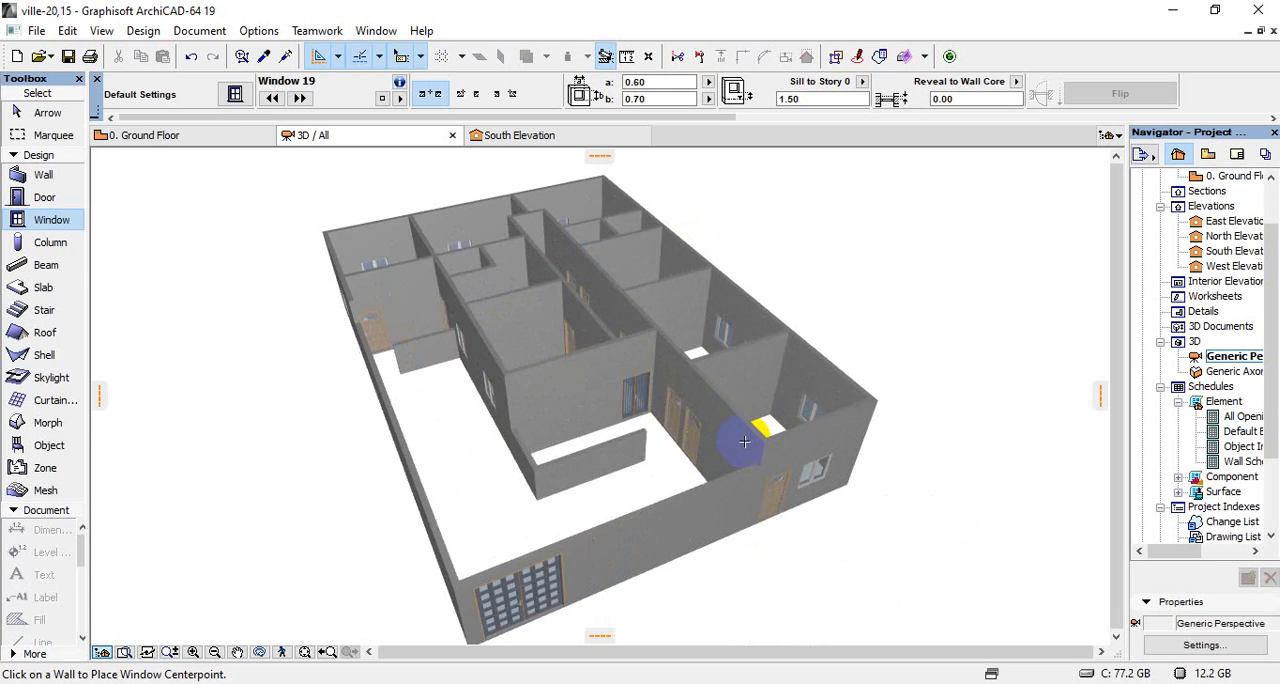
{"action": "scroll", "coordinate": [647, 437], "scroll_direction": "down", "scroll_amount": 3}
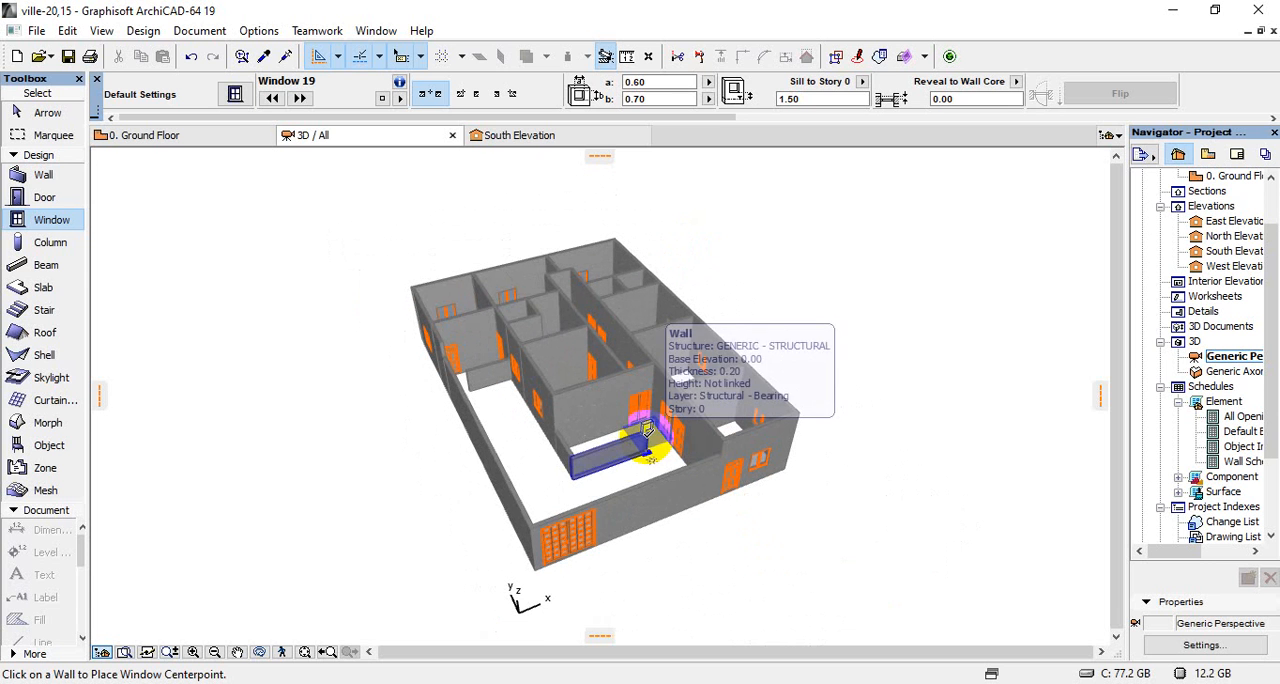
{"action": "key", "text": "Escape"}
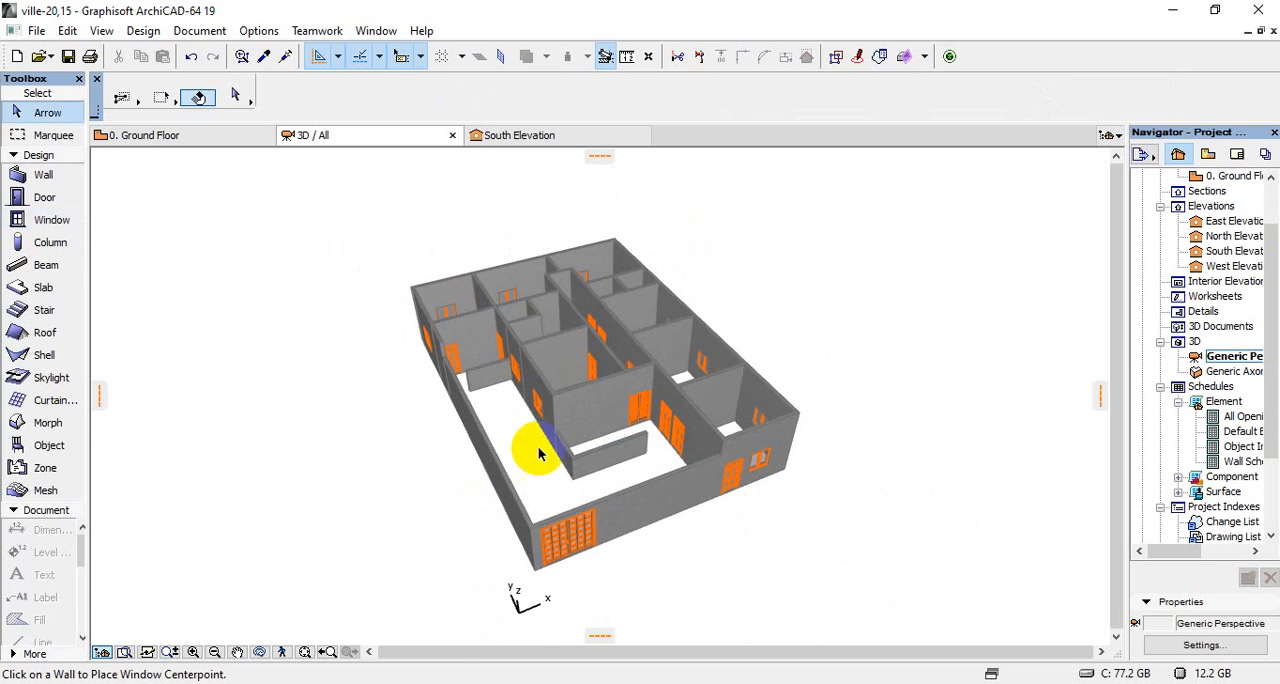
{"action": "scroll", "coordinate": [625, 380], "scroll_direction": "up", "scroll_amount": 3}
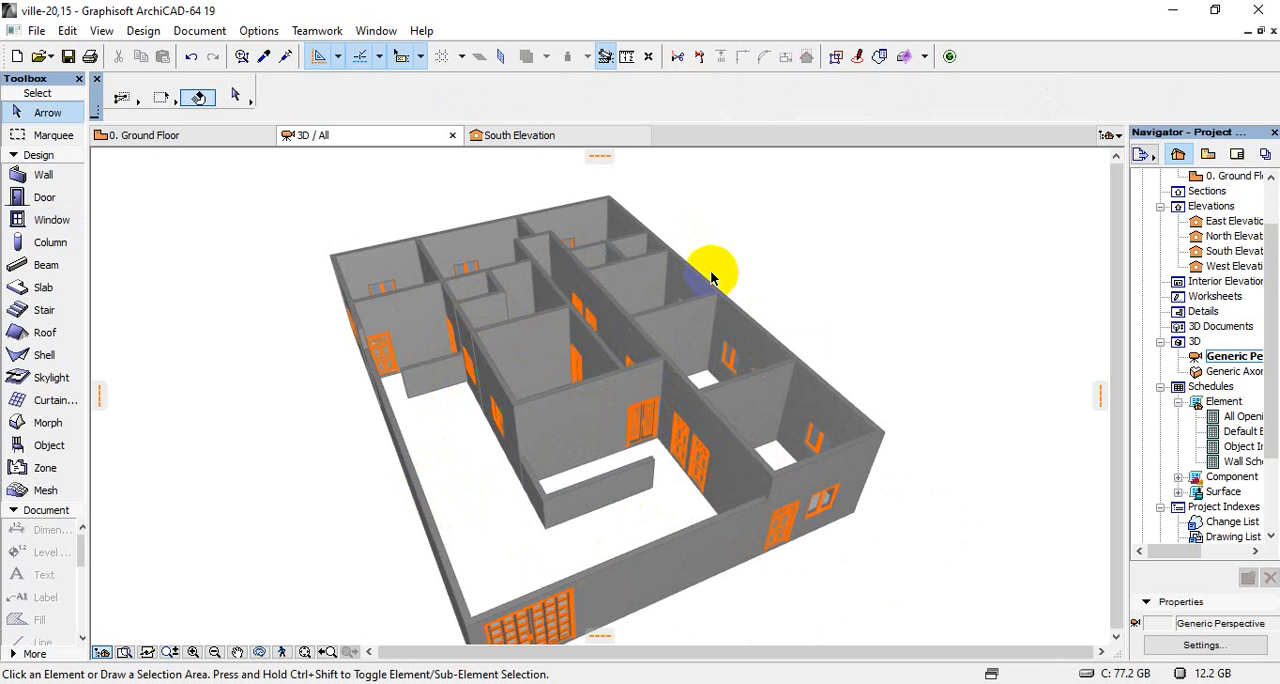
{"action": "left_click", "coordinate": [486, 505]}
{"action": "scroll", "coordinate": [300, 470], "scroll_direction": "down", "scroll_amount": 3}
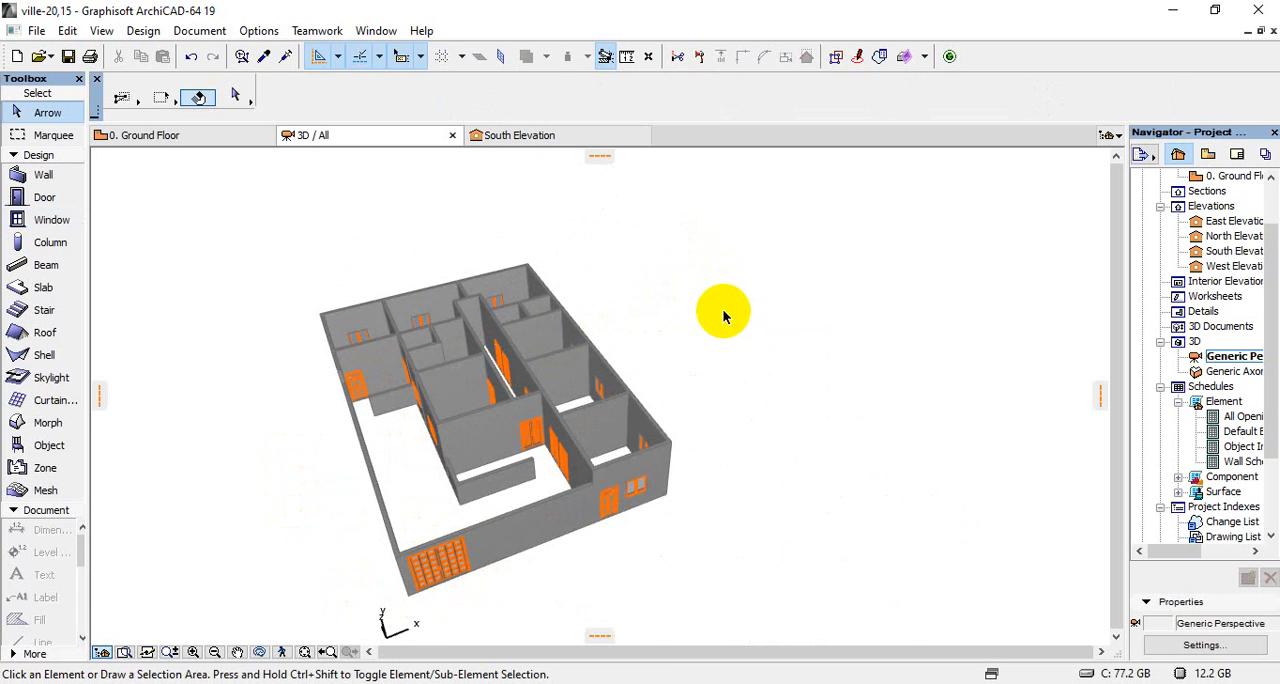
{"action": "scroll", "coordinate": [505, 340], "scroll_direction": "up", "scroll_amount": 5}
{"action": "scroll", "coordinate": [507, 345], "scroll_direction": "down", "scroll_amount": 5}
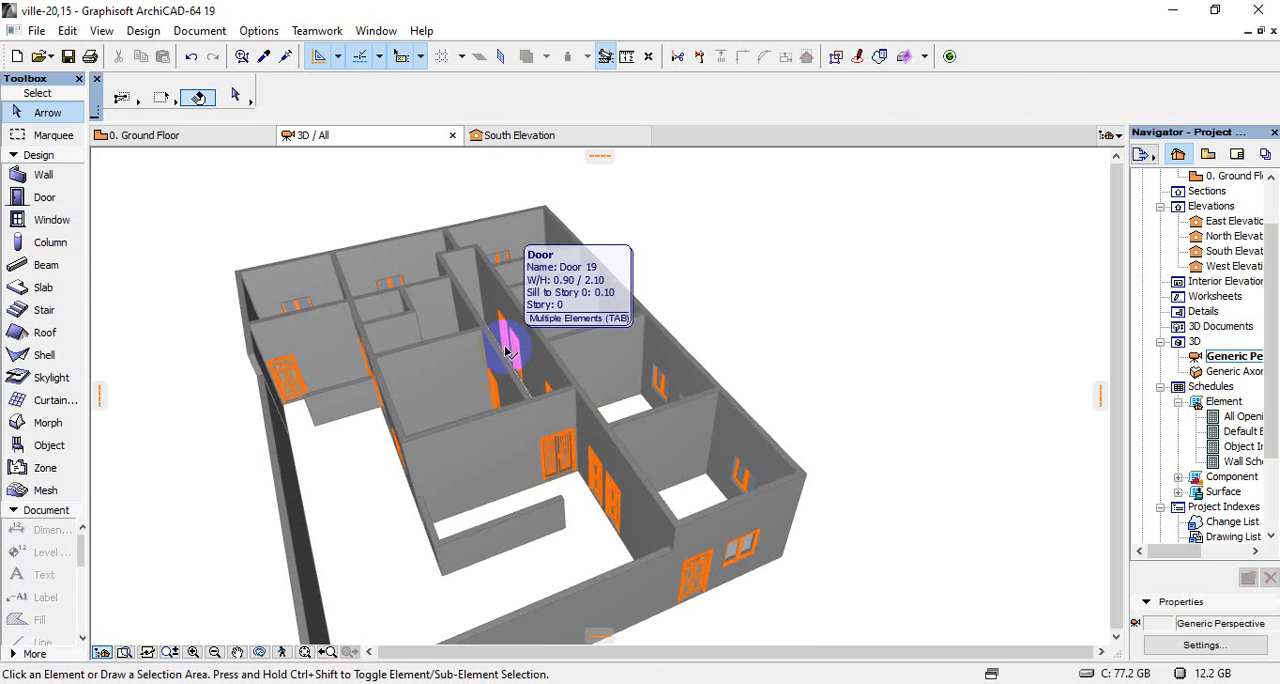
{"action": "left_click", "coordinate": [505, 350]}
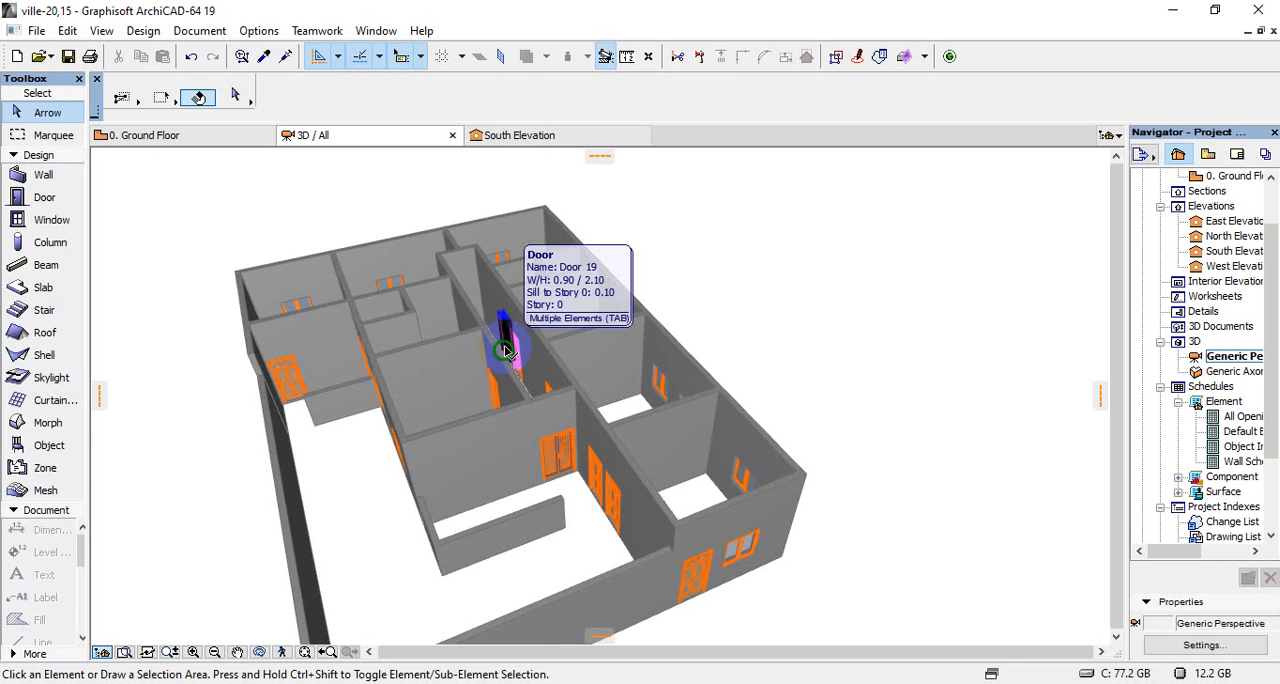